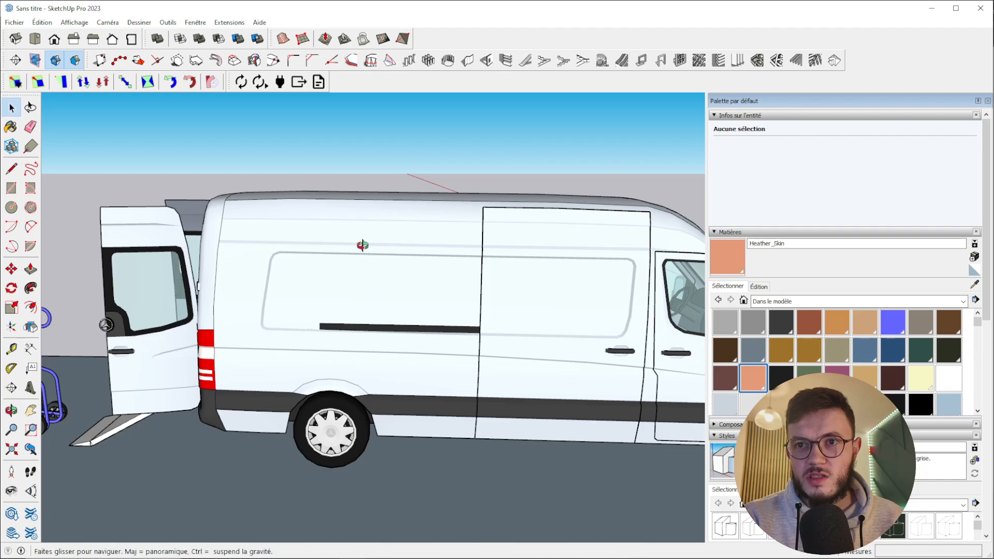
# Examine the van's side body panel, roof and open rear doors from several angles.
pyautogui.scroll(-2, 410, 283)
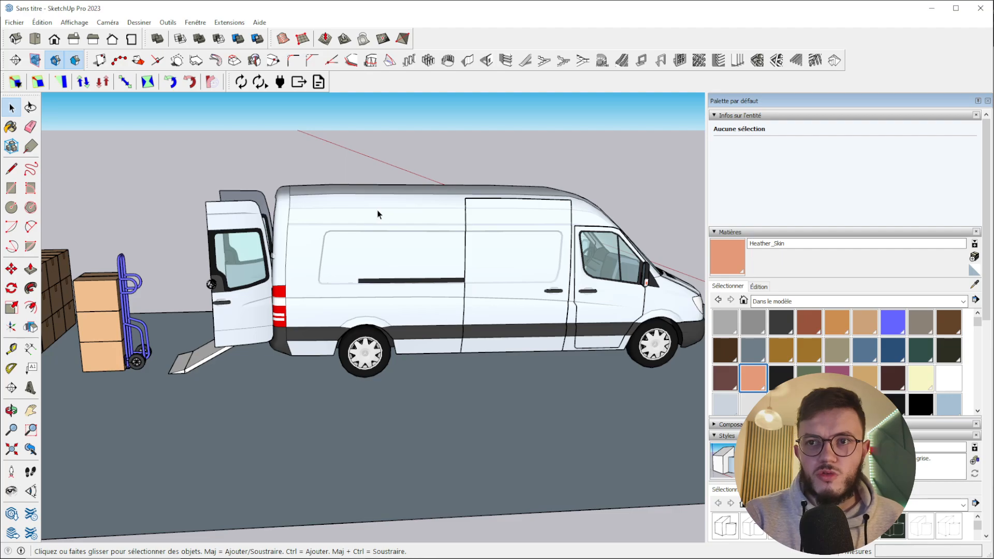
pyautogui.scroll(2, 377, 215)
pyautogui.moveTo(378, 214); pyautogui.dragTo(643, 271, button='middle')
pyautogui.scroll(-2, 644, 270)
pyautogui.scroll(-3, 482, 251)
pyautogui.moveTo(482, 251); pyautogui.dragTo(529, 265, button='middle')
pyautogui.scroll(2, 529, 260)
pyautogui.scroll(3, 455, 228)
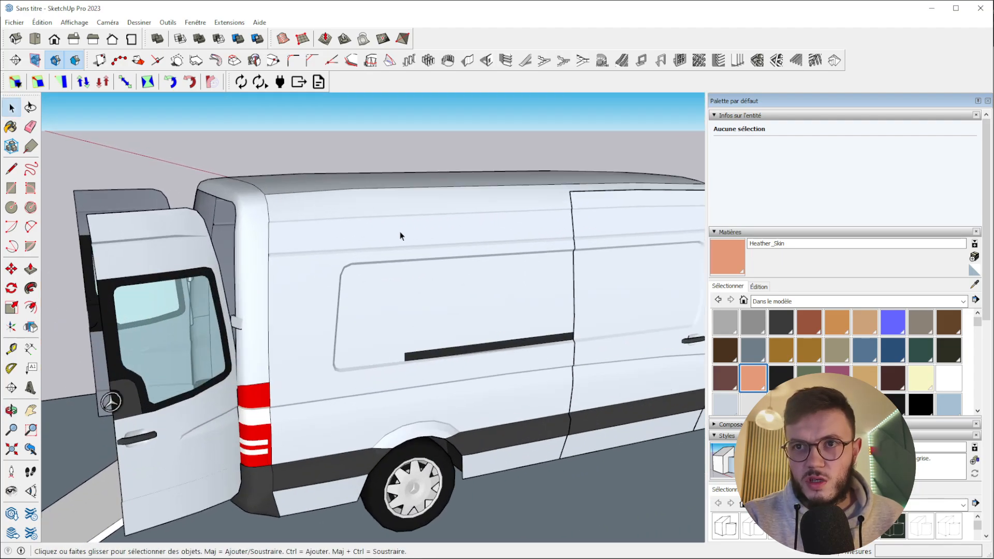
pyautogui.moveTo(400, 231); pyautogui.dragTo(304, 225, button='middle')
pyautogui.scroll(-2, 303, 225)
pyautogui.moveTo(362, 244); pyautogui.dragTo(358, 222, button='middle')
pyautogui.scroll(2, 372, 243)
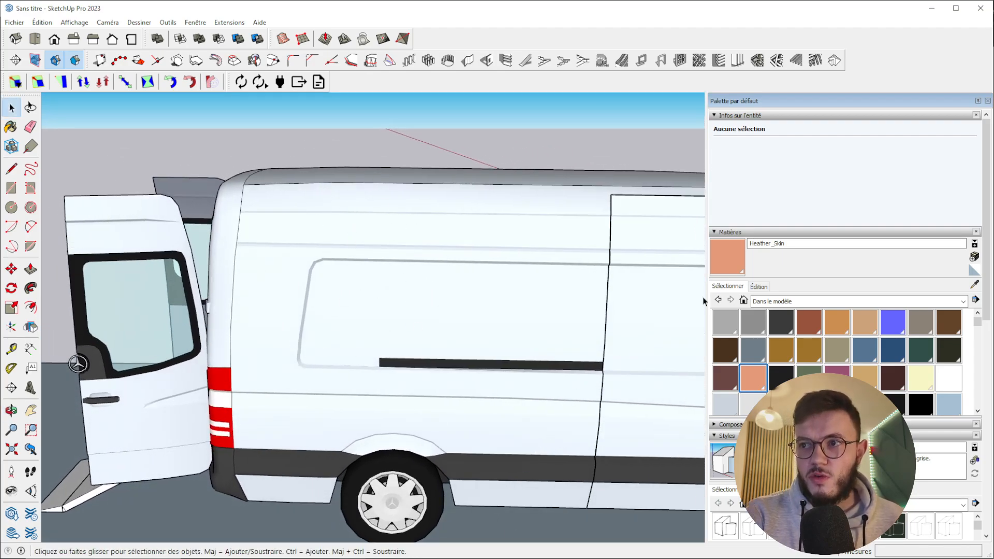
pyautogui.moveTo(374, 250); pyautogui.dragTo(514, 243, button='middle')
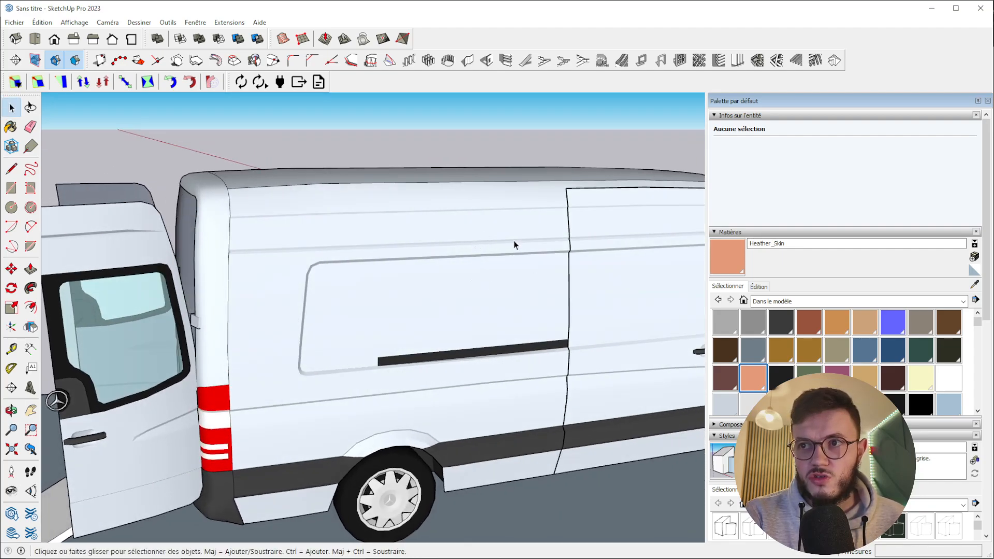
# Try painting the van's rear side panel with the Heather_Skin material, undo the fill and leave the group.
pyautogui.doubleClick(412, 238)
pyautogui.tripleClick(412, 238)
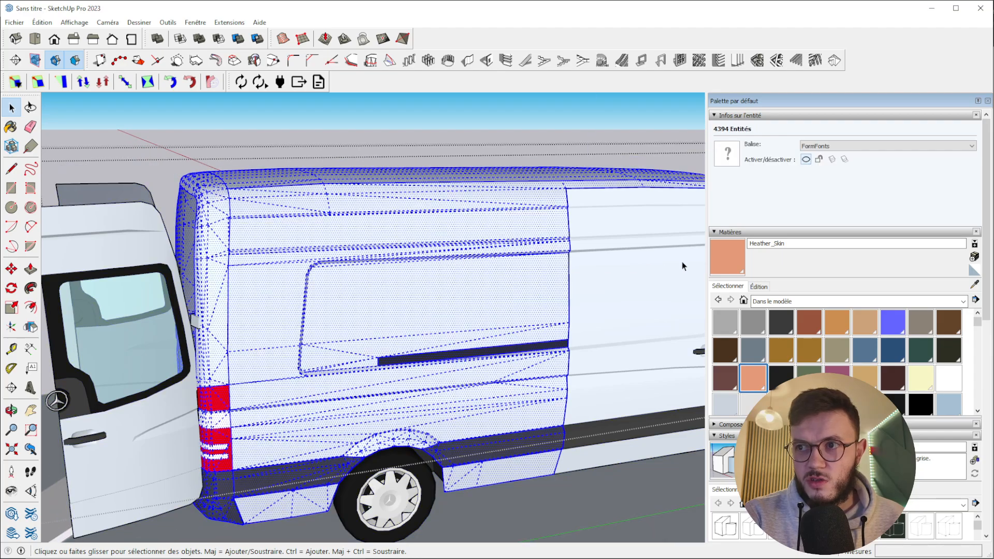
pyautogui.click(553, 253)
pyautogui.press('b')
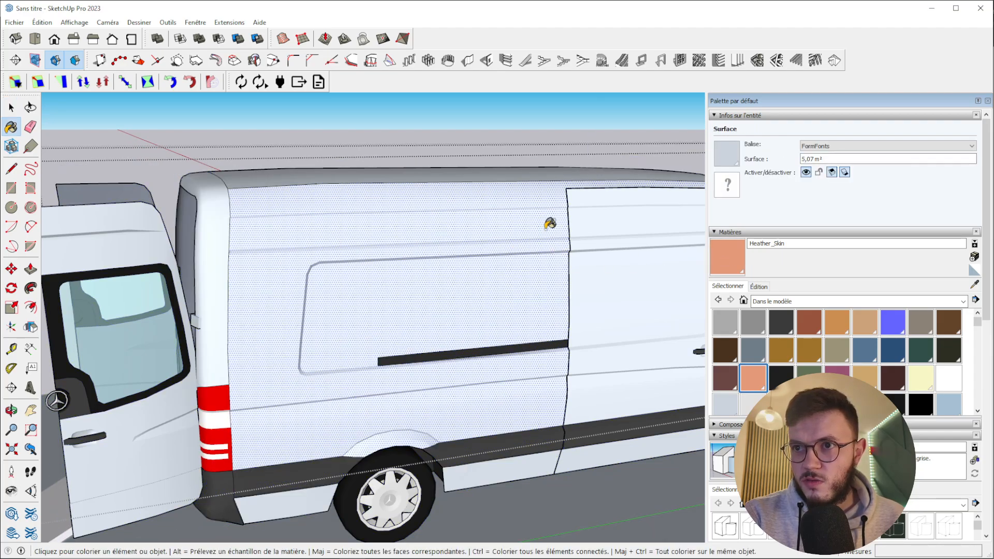
pyautogui.click(464, 307)
pyautogui.moveTo(373, 348)
pyautogui.mouseDown(button='middle')
pyautogui.moveTo(344, 321)
pyautogui.moveTo(347, 295)
pyautogui.moveTo(421, 284)
pyautogui.moveTo(428, 300)
pyautogui.moveTo(392, 215)
pyautogui.mouseUp(button='middle')
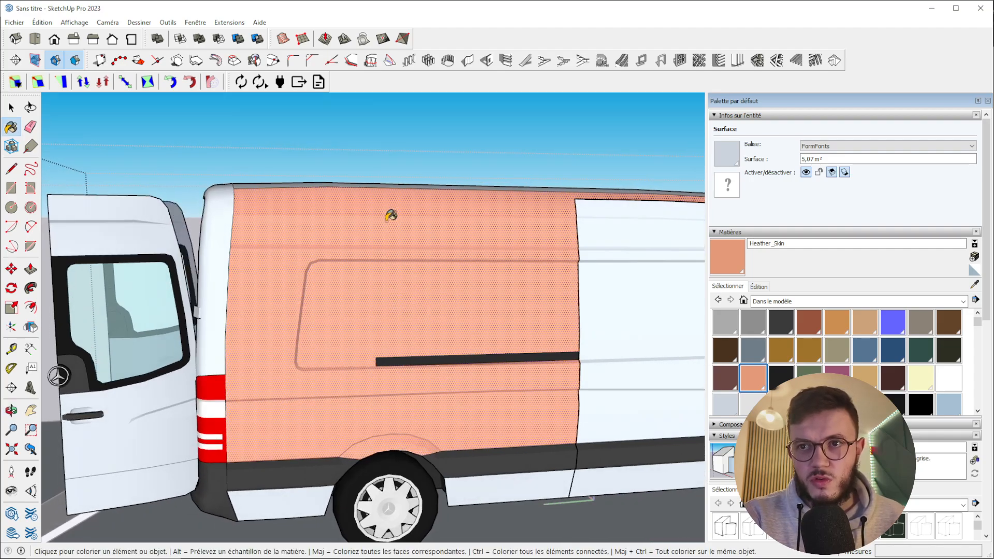
pyautogui.hotkey('ctrl', 'z')
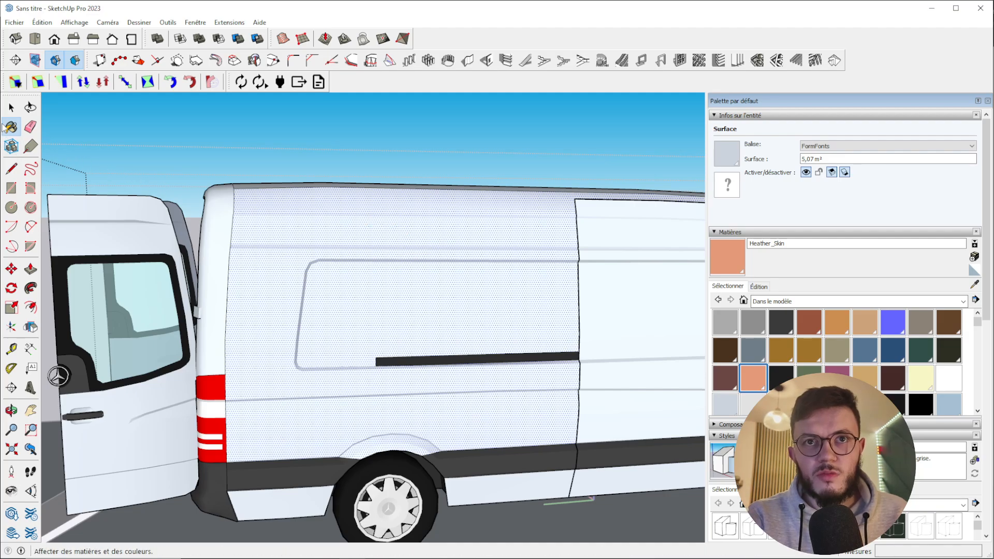
pyautogui.press('space')
pyautogui.click(425, 142)
# Switch to Twinmotion and examine the van's side in the rendered scene.
pyautogui.moveTo(396, 284); pyautogui.dragTo(392, 316, button='middle')
pyautogui.scroll(-3, 374, 303)
pyautogui.scroll(-3, 379, 207)
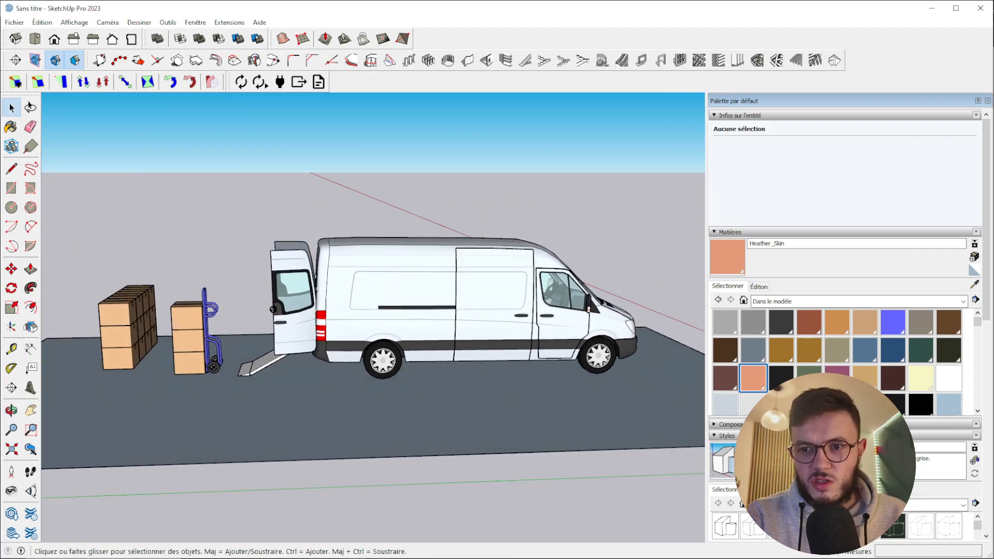
pyautogui.hotkey('alt', 'Tab')
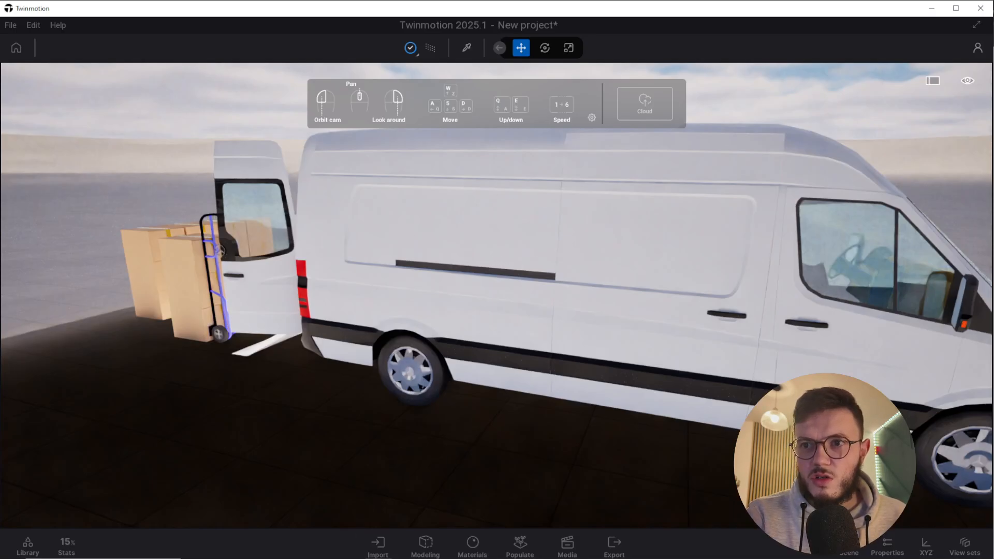
pyautogui.scroll(5, 474, 276)
pyautogui.scroll(-5, 470, 281)
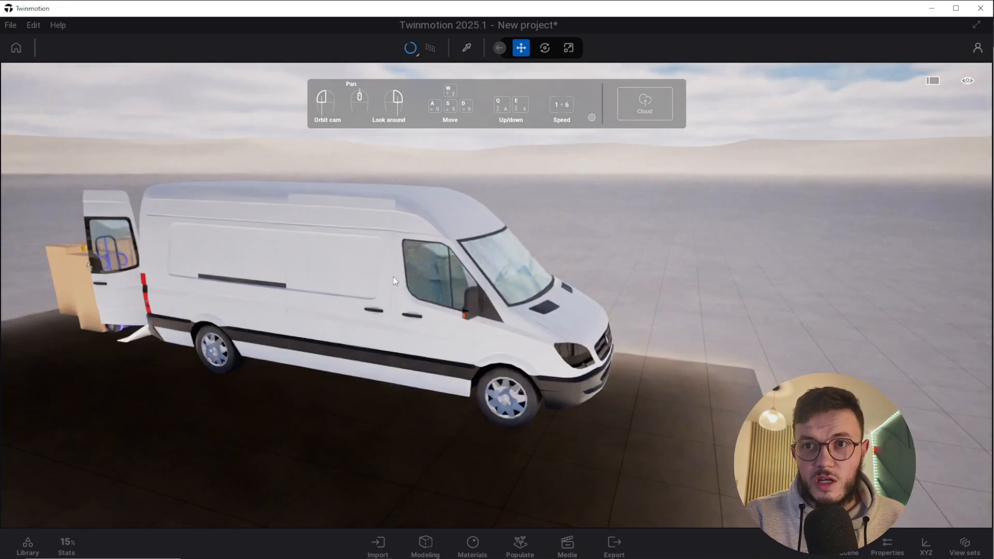
pyautogui.moveTo(339, 279); pyautogui.dragTo(471, 351, button='middle')
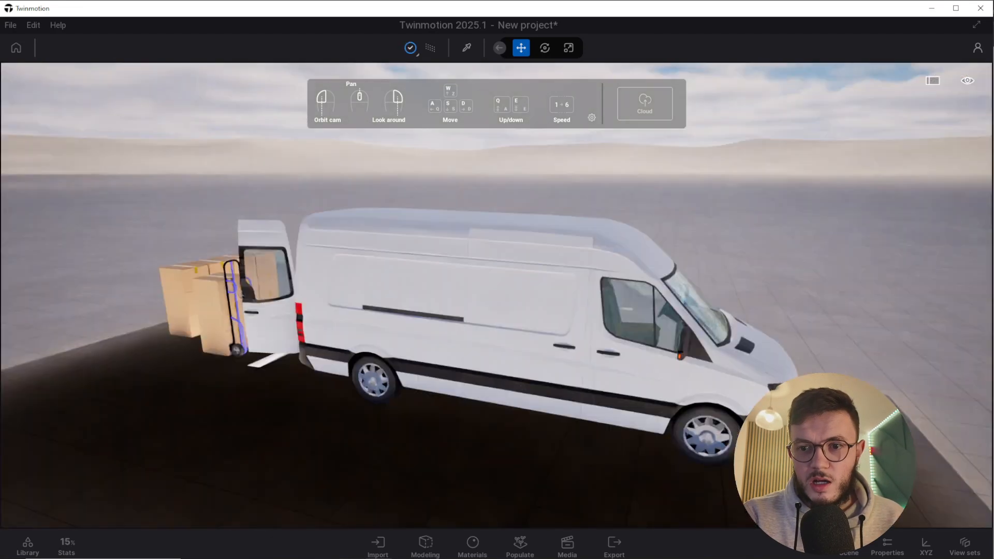
# Return to SketchUp and set the camera to parallel projection with the standard left view of the van.
pyautogui.moveTo(352, 557)
pyautogui.click(352, 524)
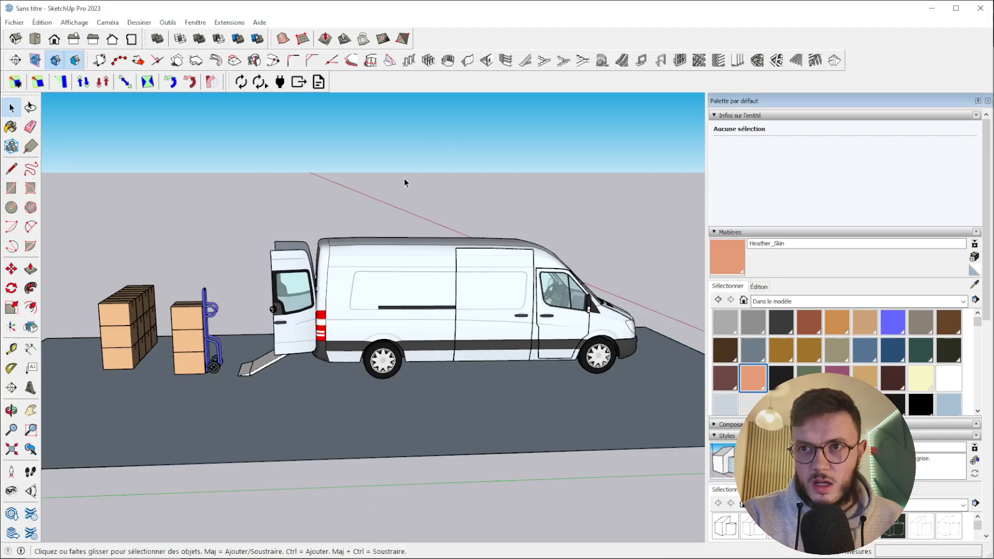
pyautogui.scroll(4, 405, 285)
pyautogui.moveTo(406, 306); pyautogui.dragTo(368, 287, button='middle')
pyautogui.scroll(-3, 367, 290)
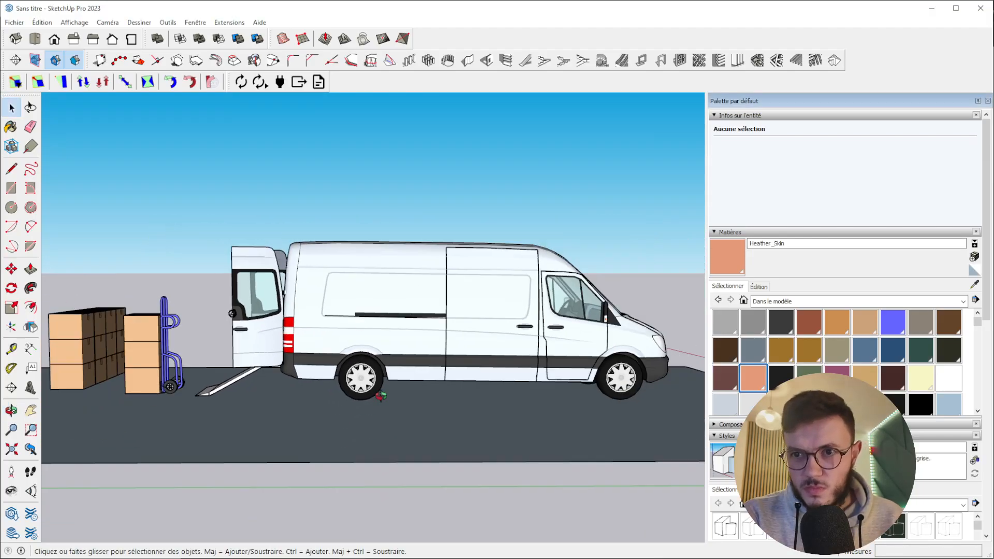
pyautogui.moveTo(381, 396)
pyautogui.mouseDown(button='middle')
pyautogui.moveTo(348, 401)
pyautogui.moveTo(377, 401)
pyautogui.mouseUp(button='middle')
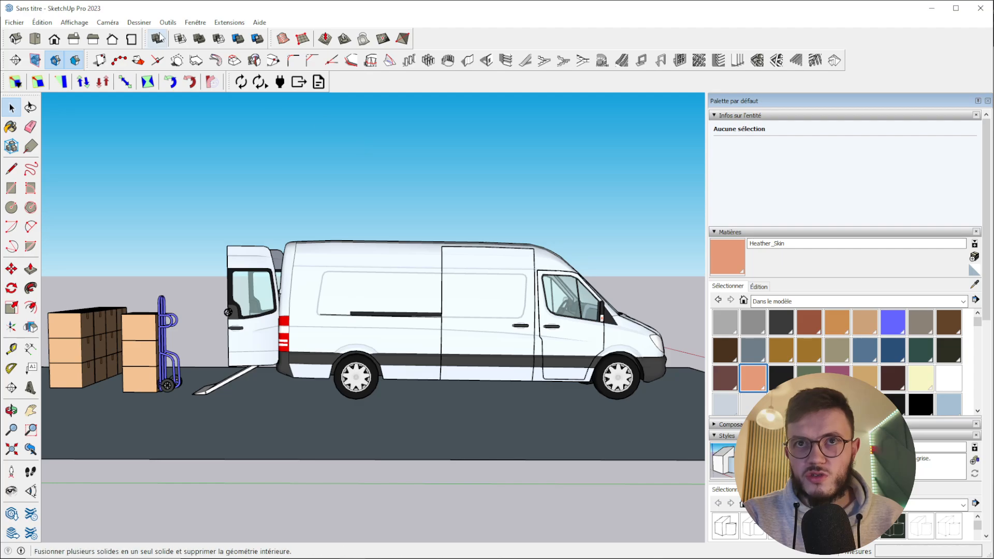
pyautogui.click(87, 27)
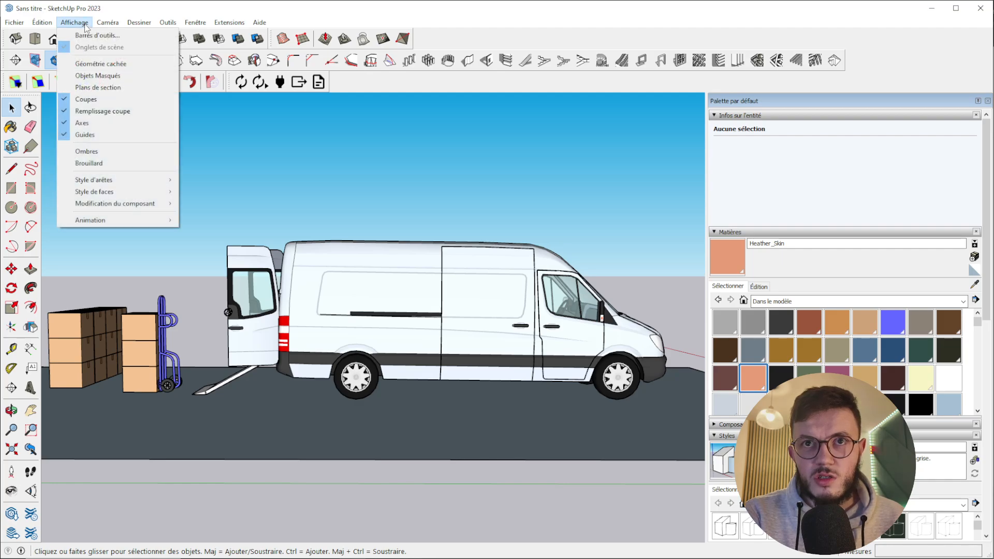
pyautogui.moveTo(108, 22)
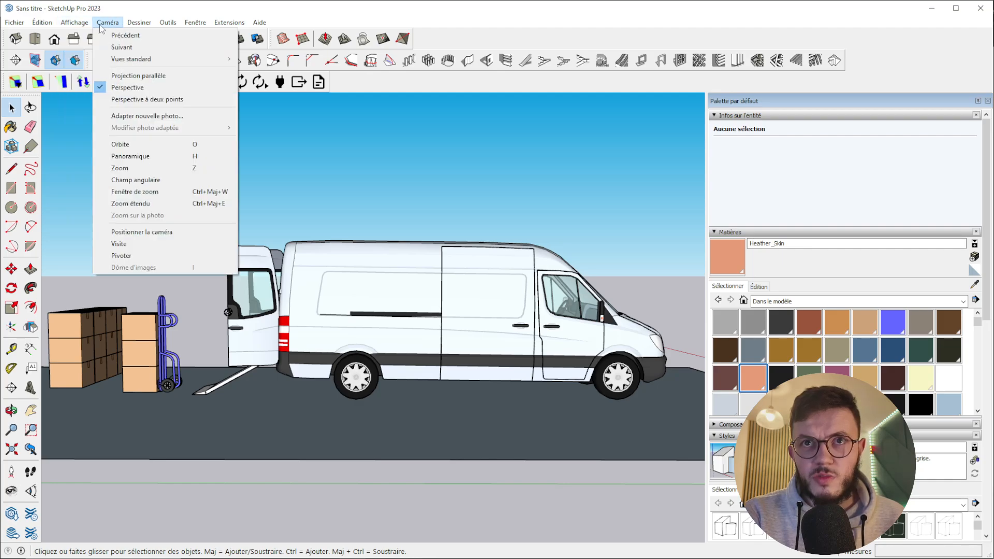
pyautogui.click(127, 77)
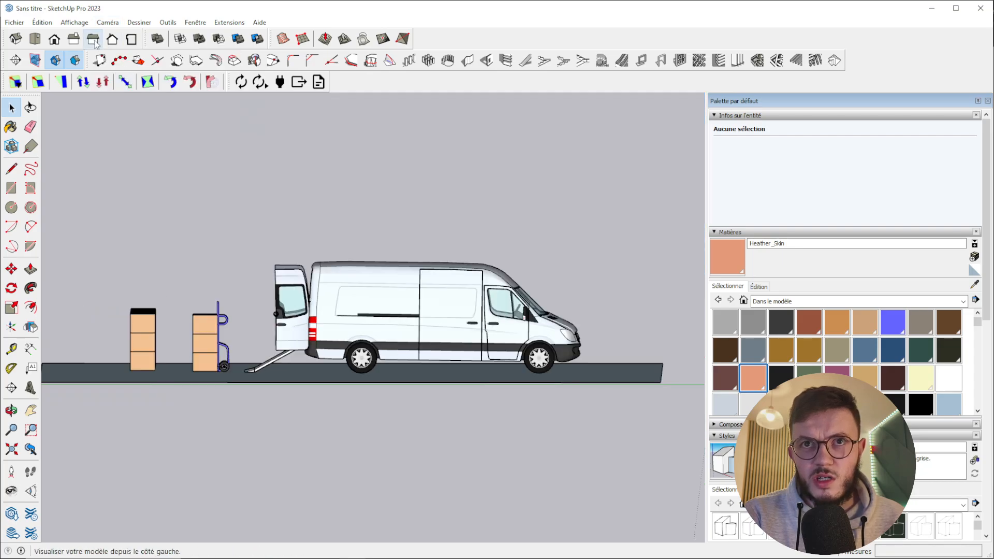
pyautogui.click(93, 41)
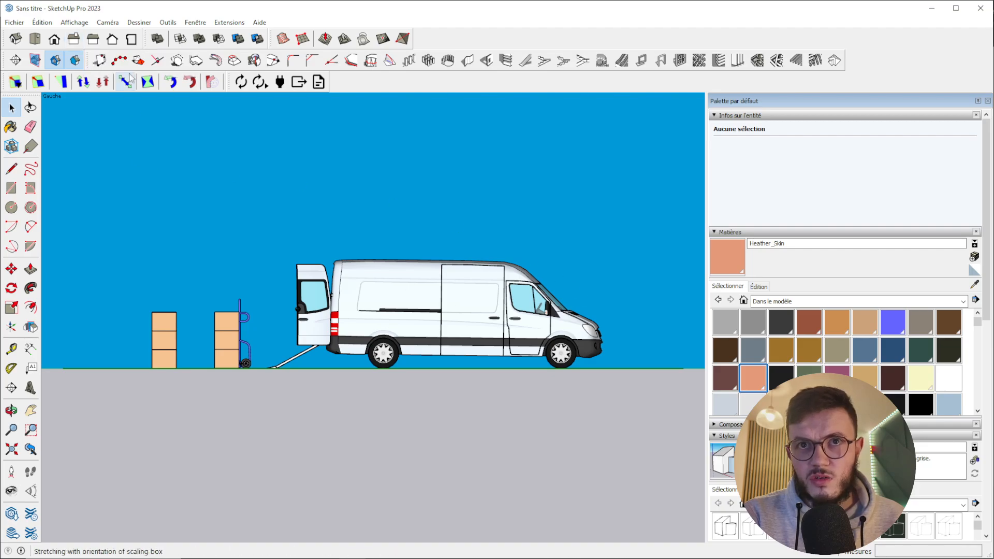
pyautogui.click(78, 42)
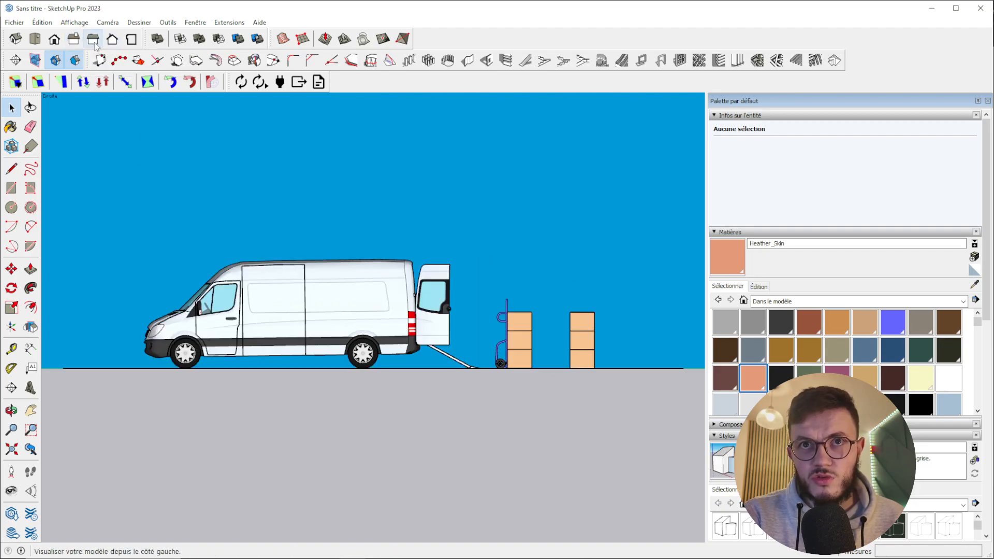
pyautogui.click(93, 41)
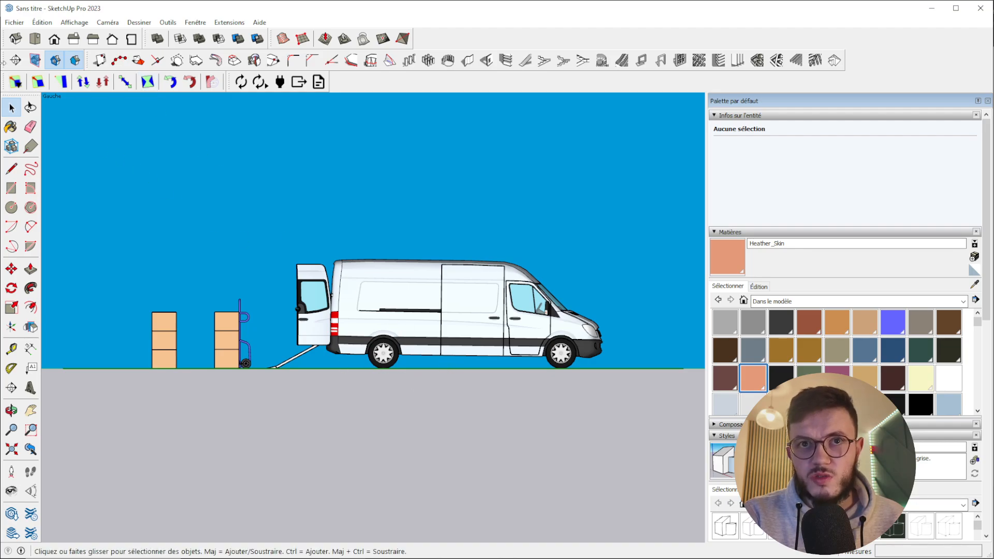
# Draw a rectangle about 3.57 m by 7.14 m standing on the ground line and covering the van's side.
pyautogui.click(11, 188)
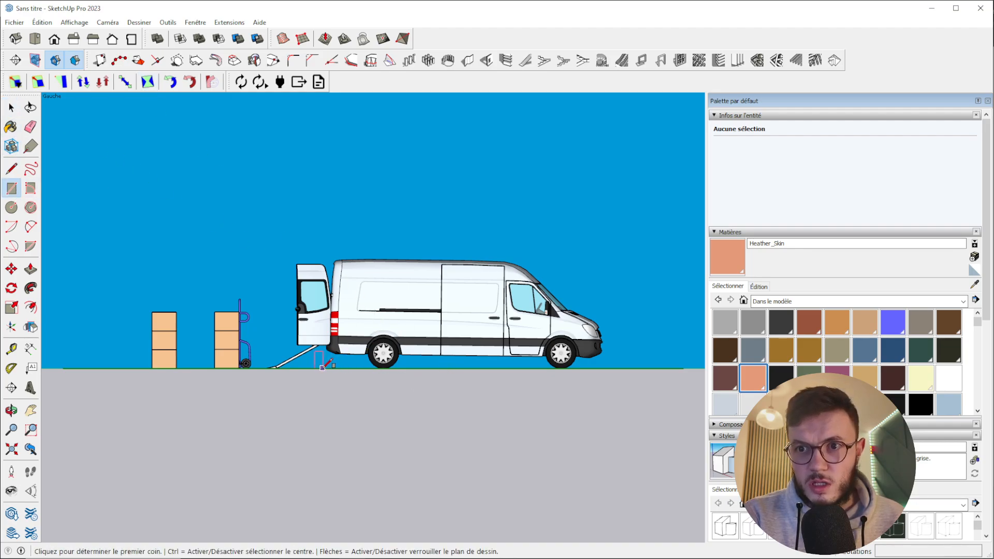
pyautogui.click(317, 368)
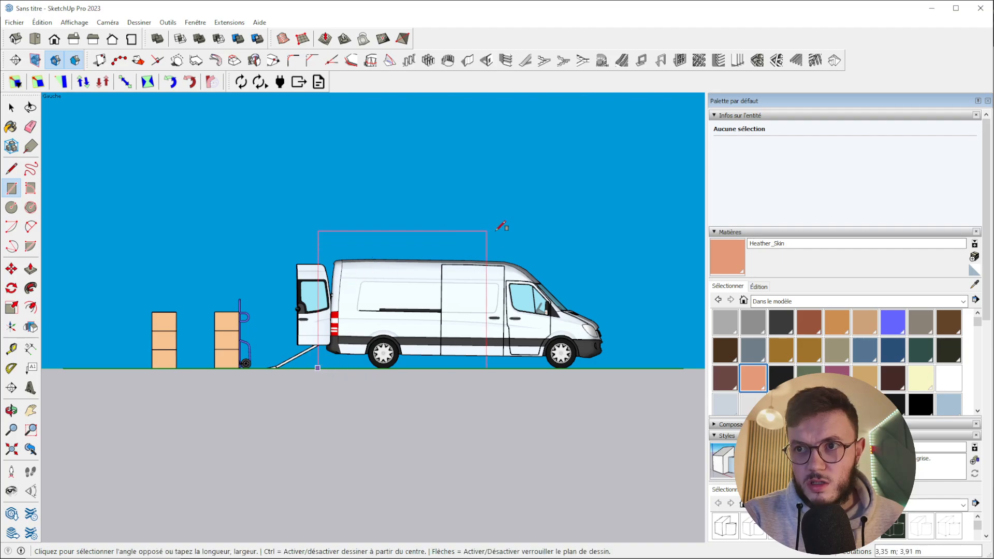
pyautogui.click(612, 221)
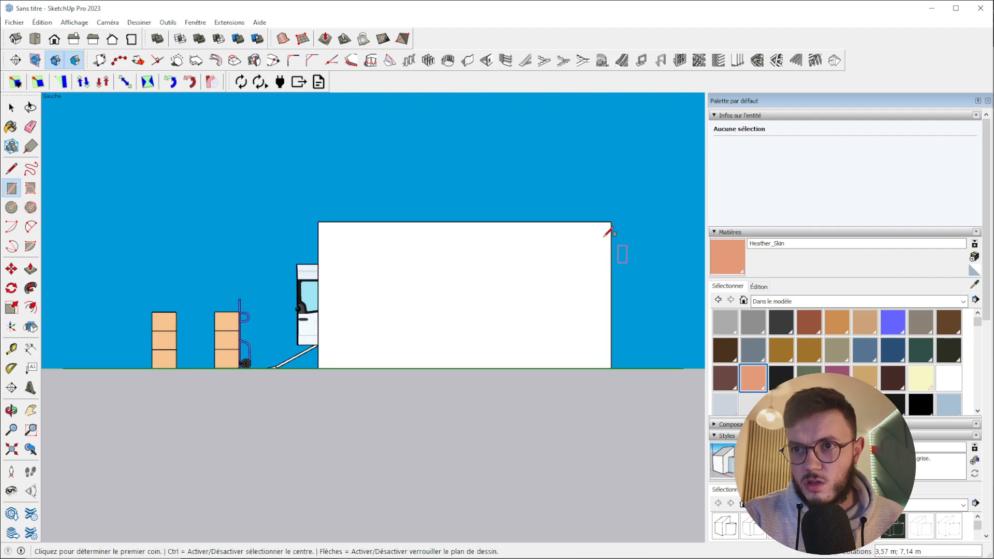
pyautogui.click(12, 108)
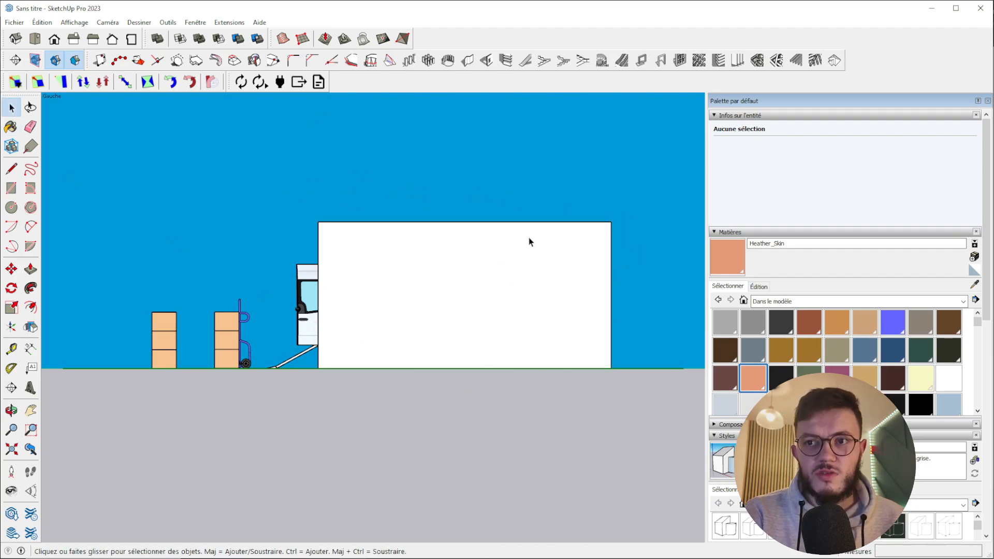
# Create a white material with reduced opacity and apply it to the rectangle in front of the van.
pyautogui.click(974, 285)
pyautogui.click(463, 293)
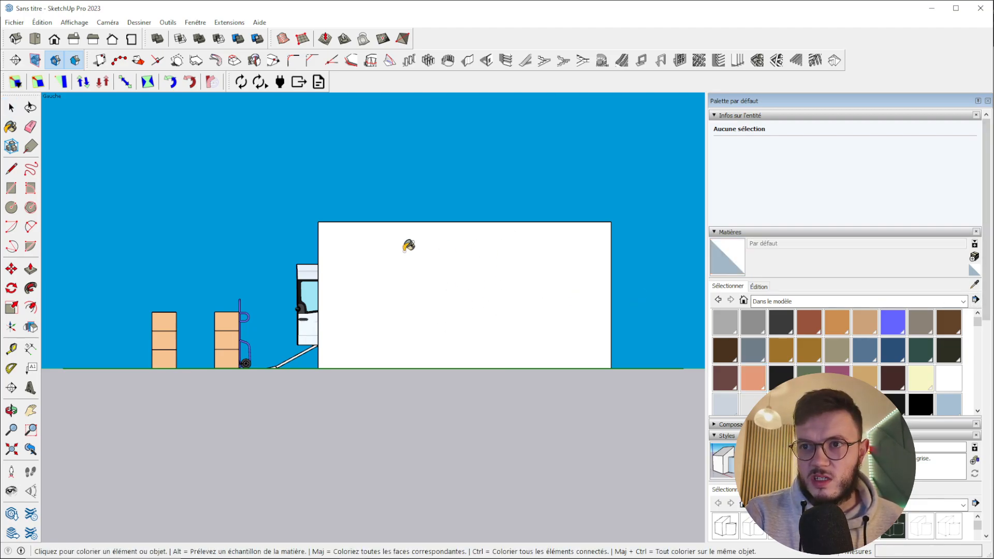
pyautogui.click(974, 257)
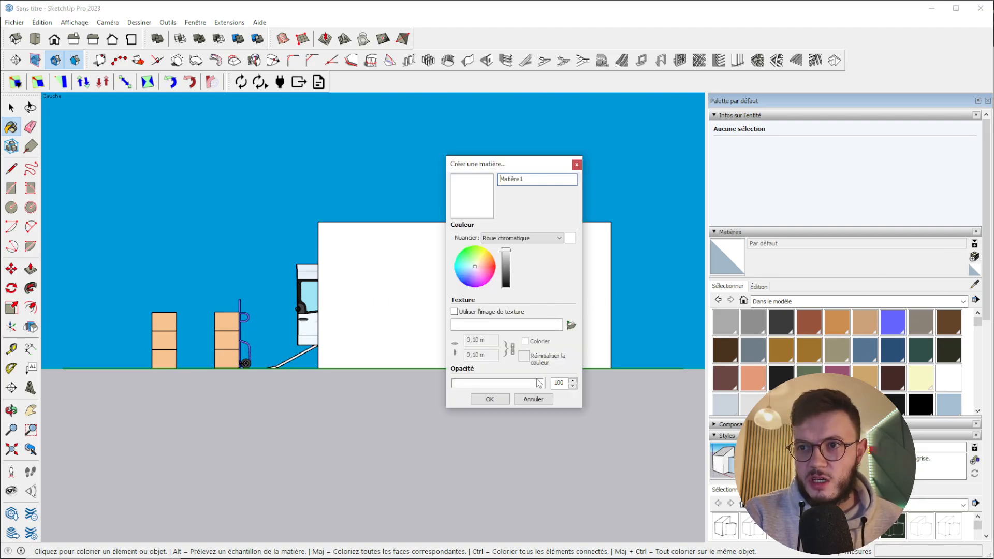
pyautogui.click(490, 398)
pyautogui.click(536, 265)
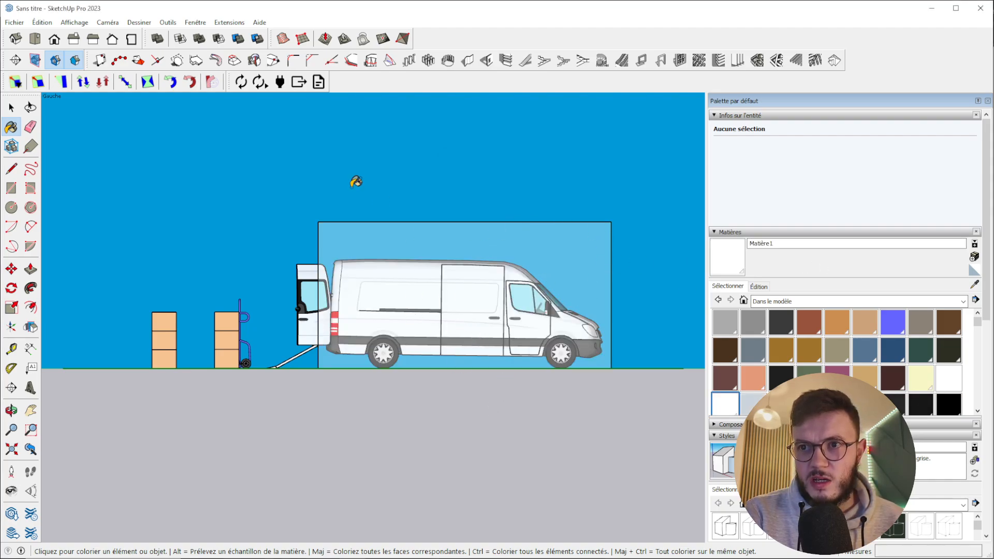
pyautogui.click(11, 107)
# Draw an arc from above the van's roof to the rectangle's bottom edge below the sliding door, bulging about 0.56 m toward the rear.
pyautogui.scroll(1, 373, 269)
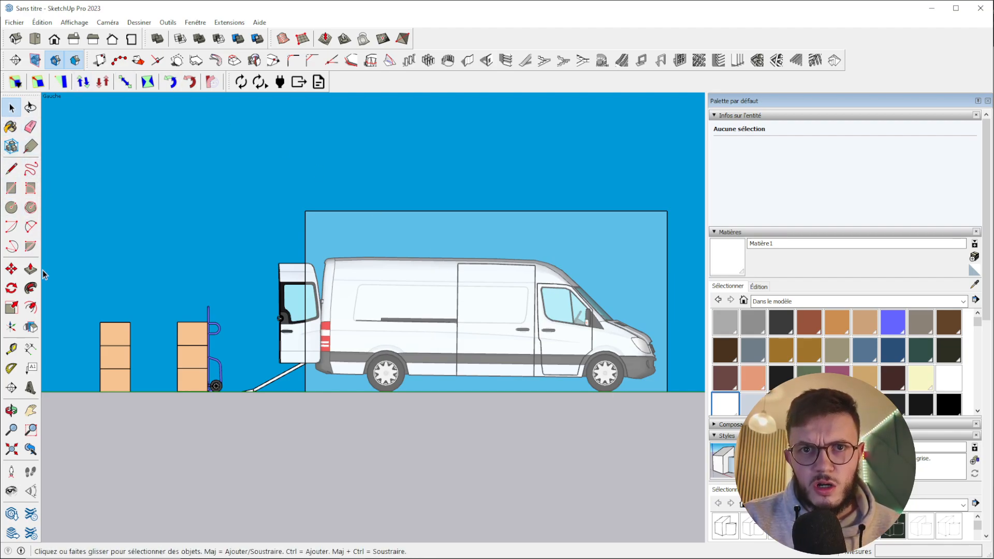
pyautogui.click(31, 226)
pyautogui.scroll(2, 409, 254)
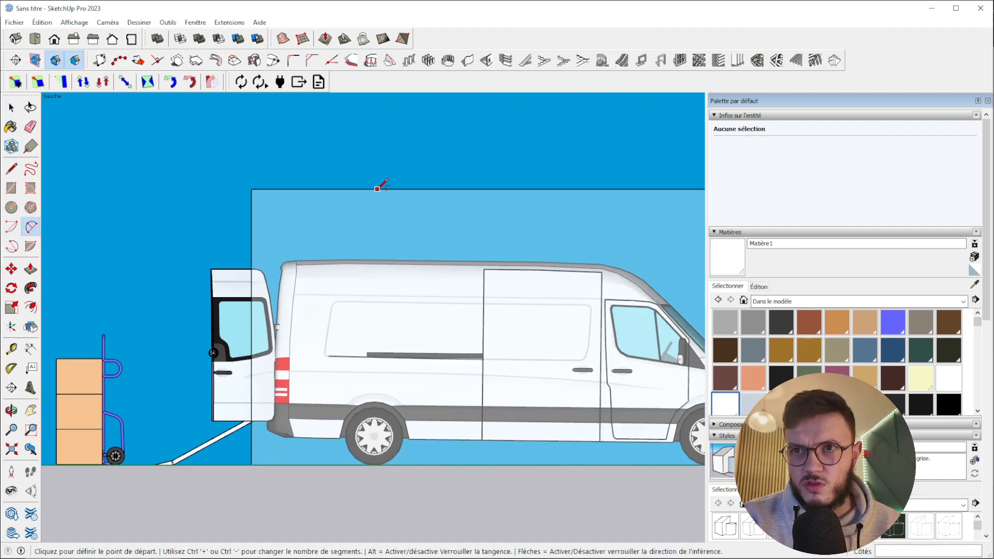
pyautogui.click(344, 189)
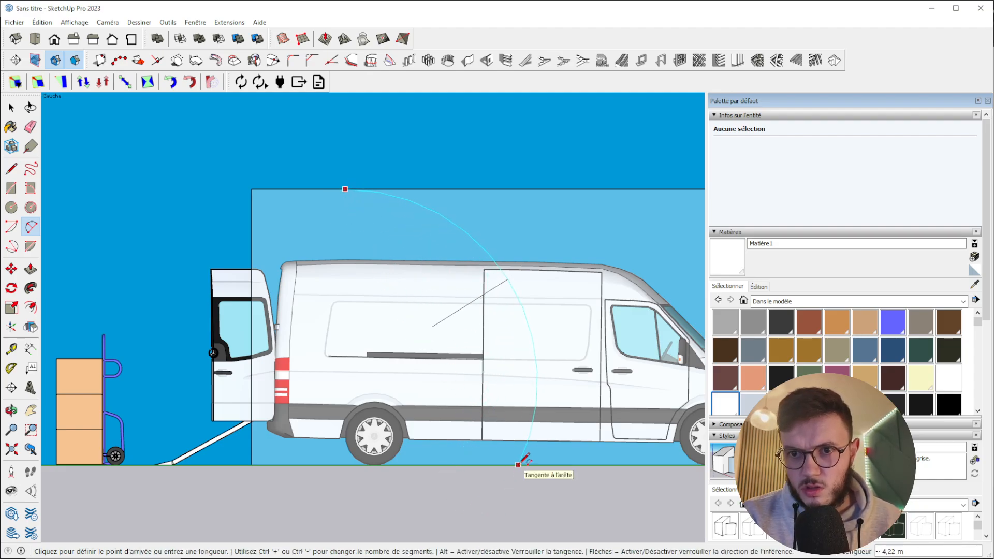
pyautogui.press('Escape')
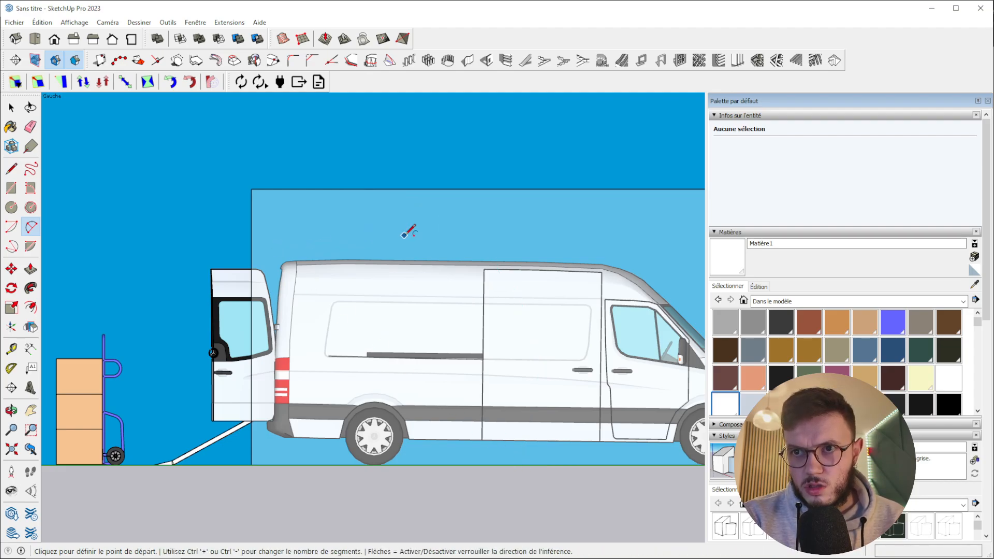
pyautogui.click(383, 236)
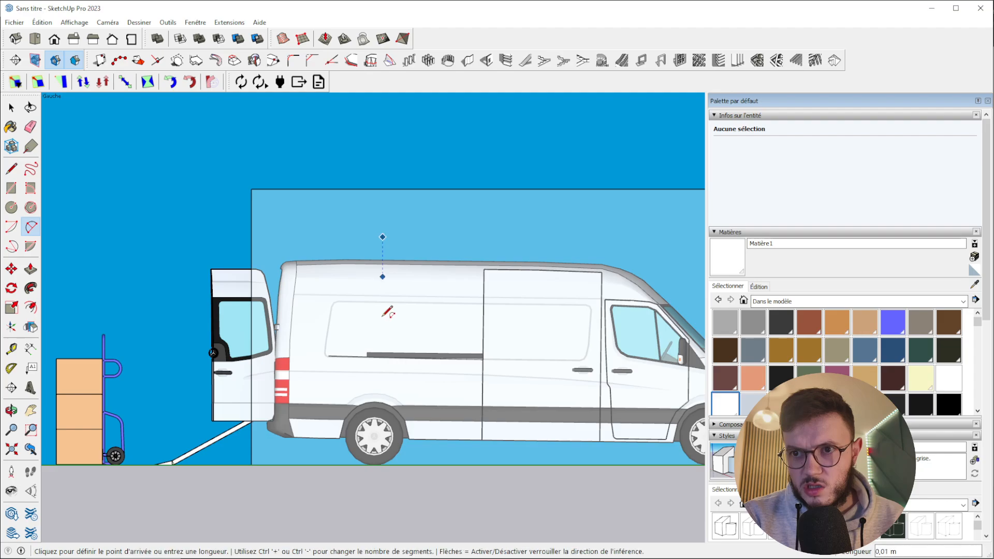
pyautogui.click(504, 464)
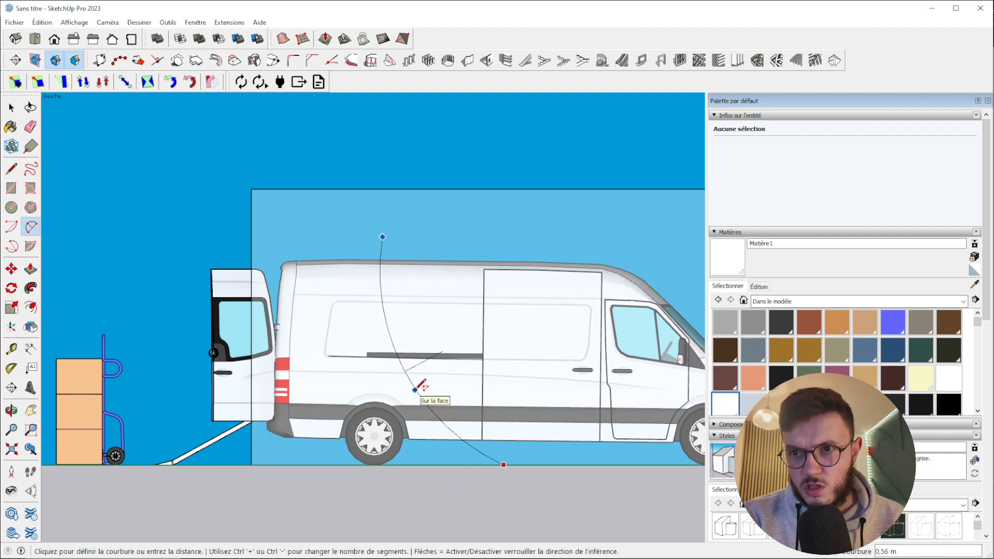
pyautogui.click(412, 382)
# Draw a horizontal line from the arc's upper end to the rectangle's vertical edge behind the van.
pyautogui.click(12, 168)
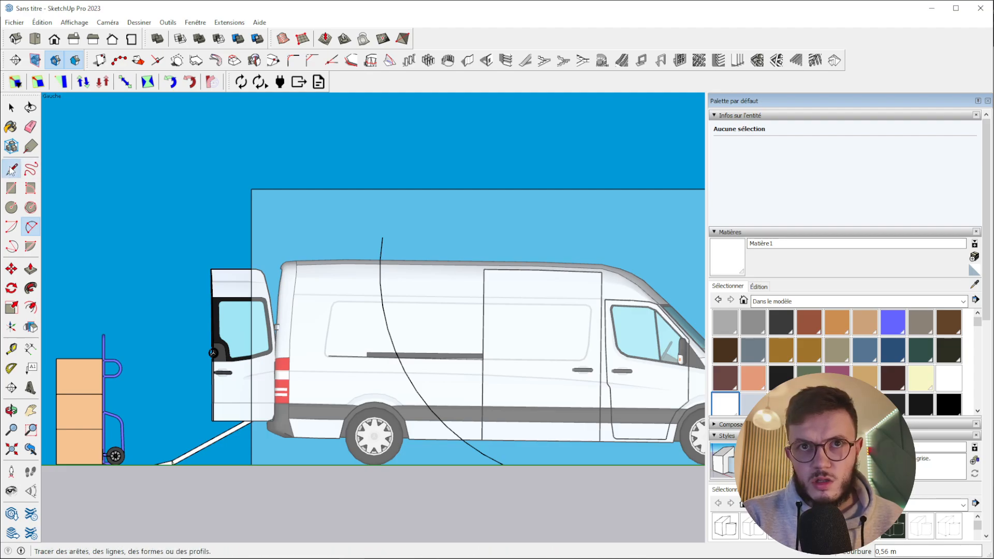
pyautogui.click(383, 237)
pyautogui.click(252, 237)
# Draw a circle with a radius of about 0.34 m centred on the rear edge of the sliding door.
pyautogui.scroll(-2, 251, 238)
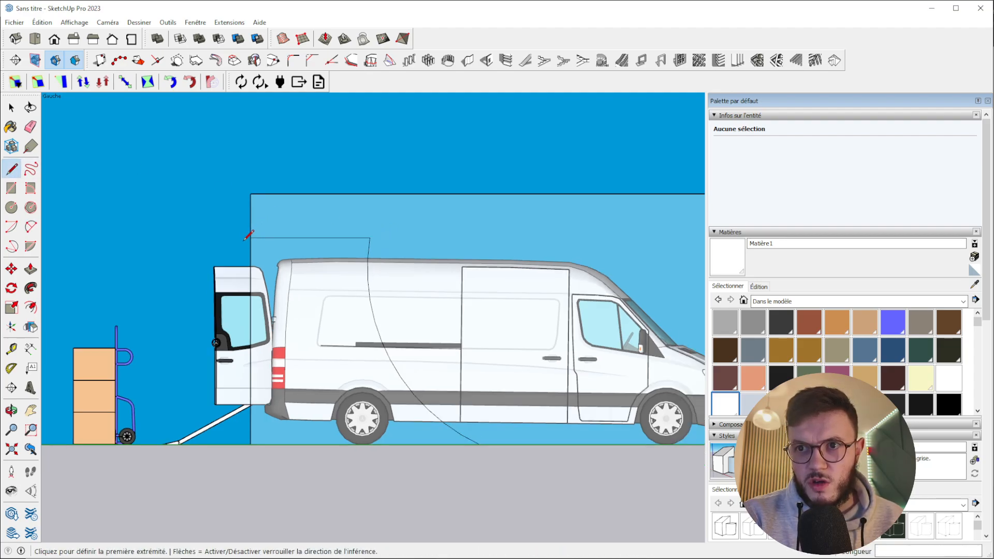
pyautogui.scroll(1, 352, 334)
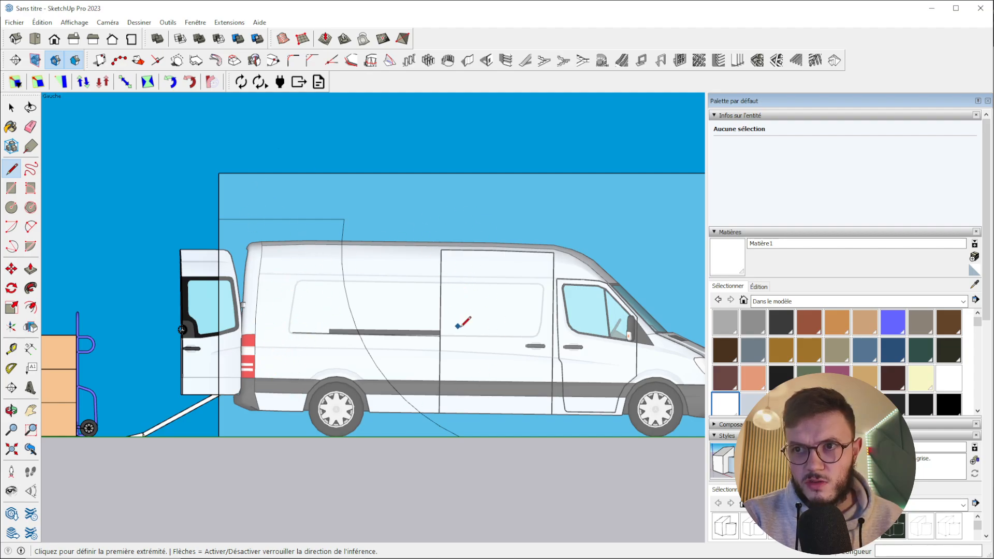
pyautogui.click(12, 207)
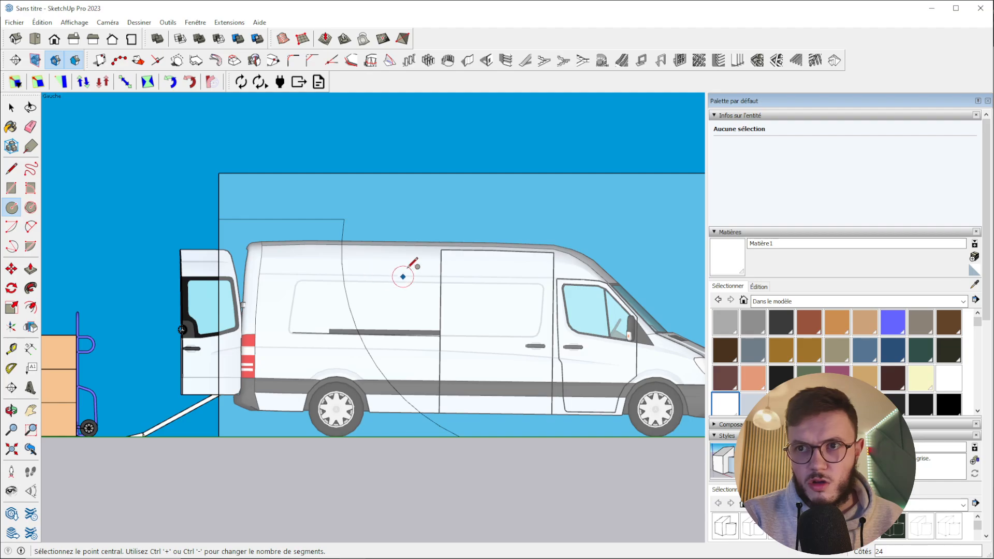
pyautogui.click(440, 302)
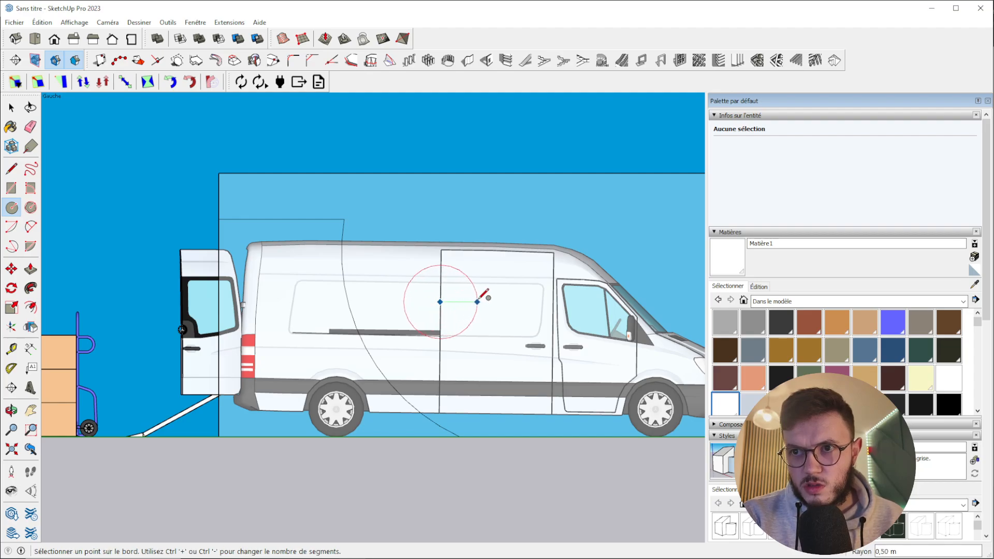
pyautogui.click(465, 302)
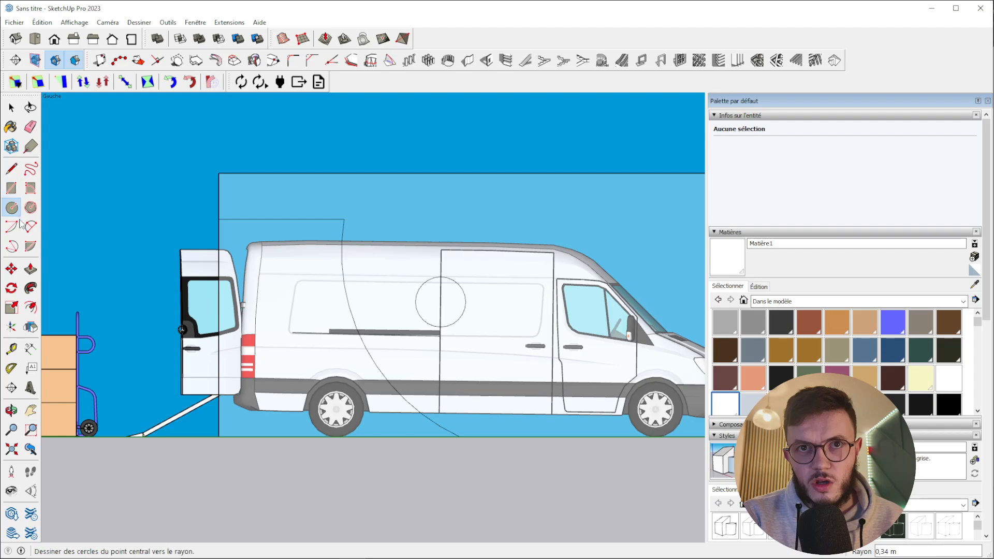
# Try to draw a closed, battlement-like outline of connected lines across the lower part of the sliding door.
pyautogui.click(11, 168)
pyautogui.scroll(5, 482, 329)
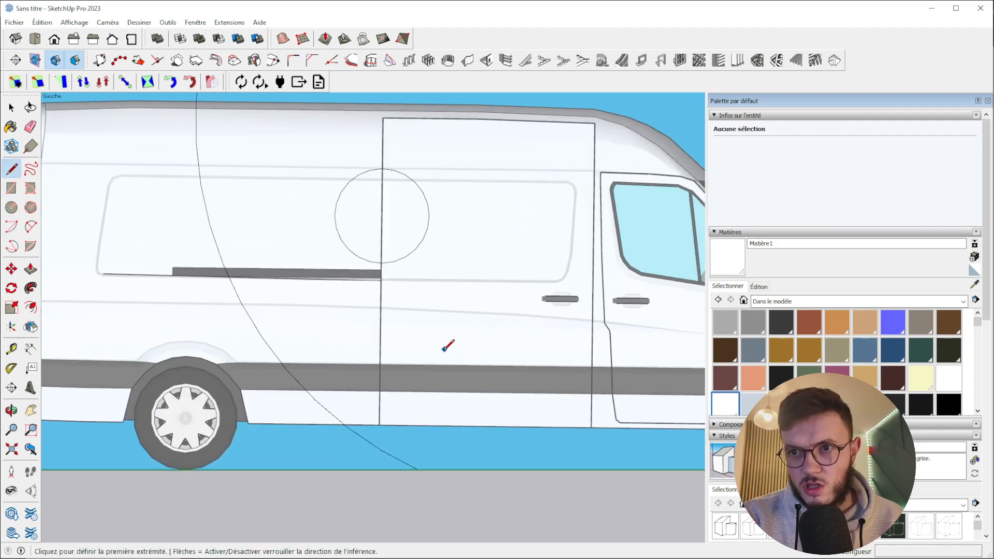
pyautogui.scroll(2, 443, 350)
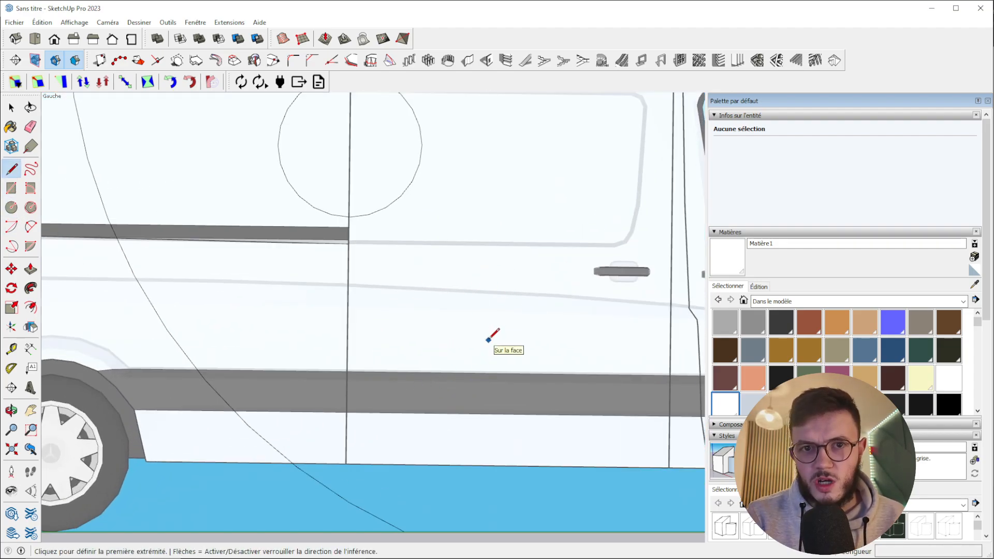
pyautogui.scroll(2, 440, 333)
pyautogui.scroll(-5, 518, 337)
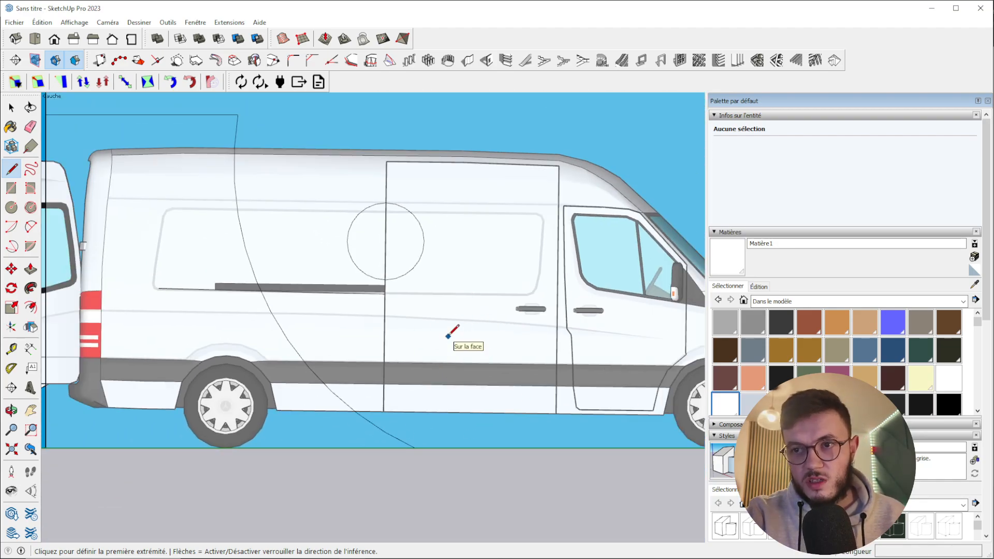
pyautogui.scroll(4, 435, 311)
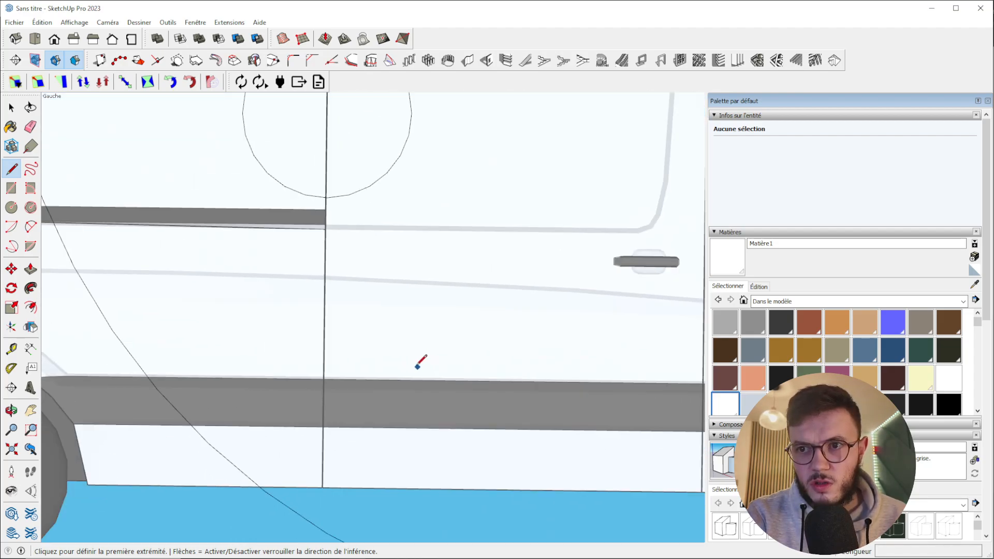
pyautogui.scroll(-2, 418, 366)
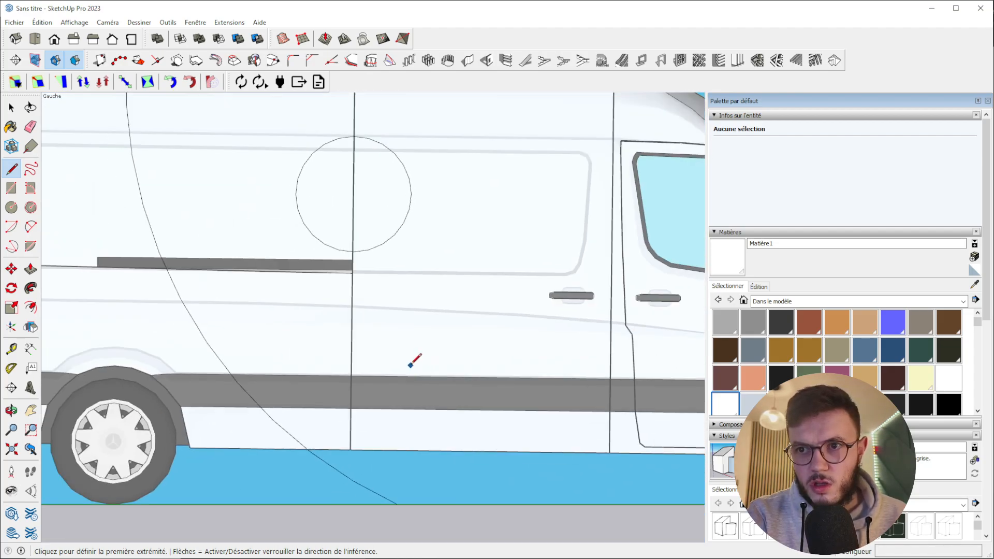
pyautogui.click(392, 340)
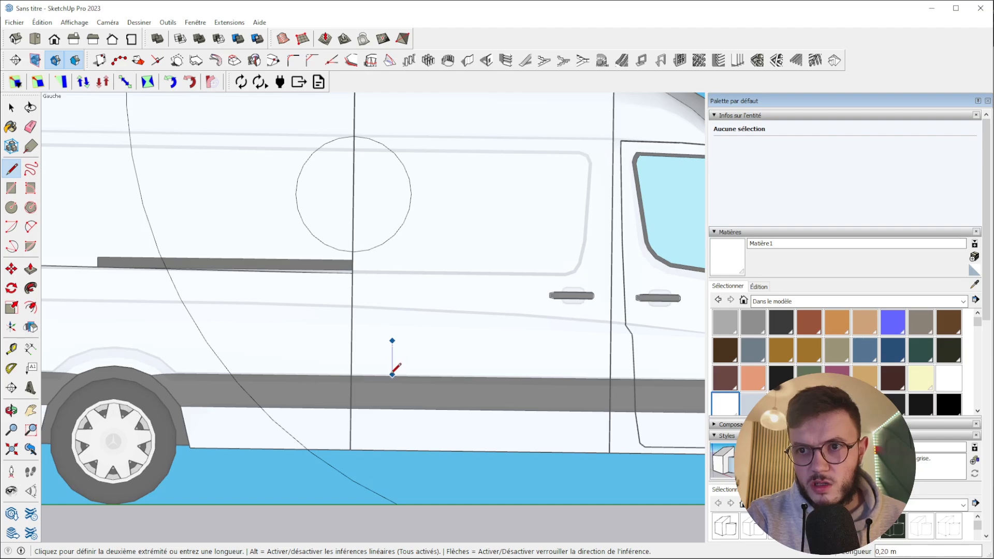
pyautogui.click(392, 374)
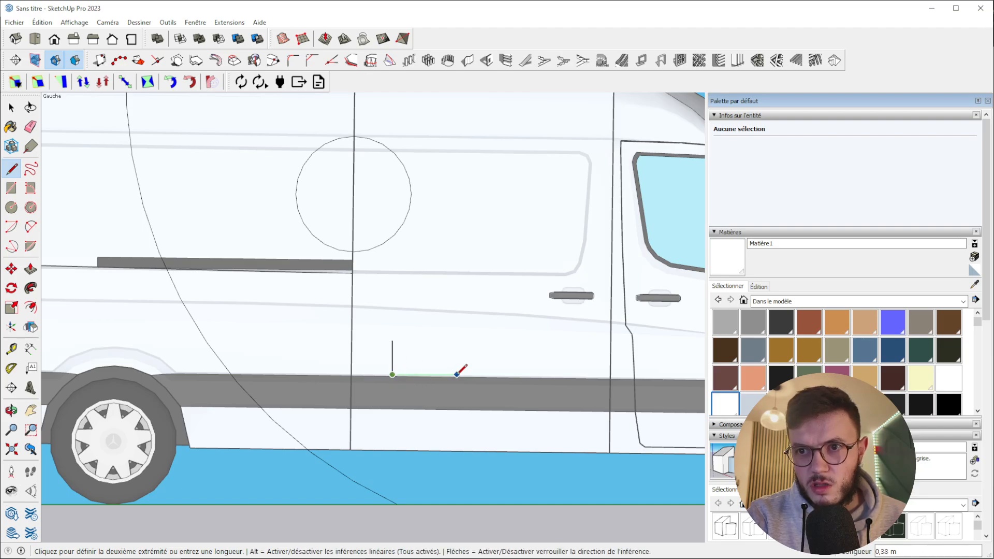
pyautogui.click(425, 374)
pyautogui.click(424, 340)
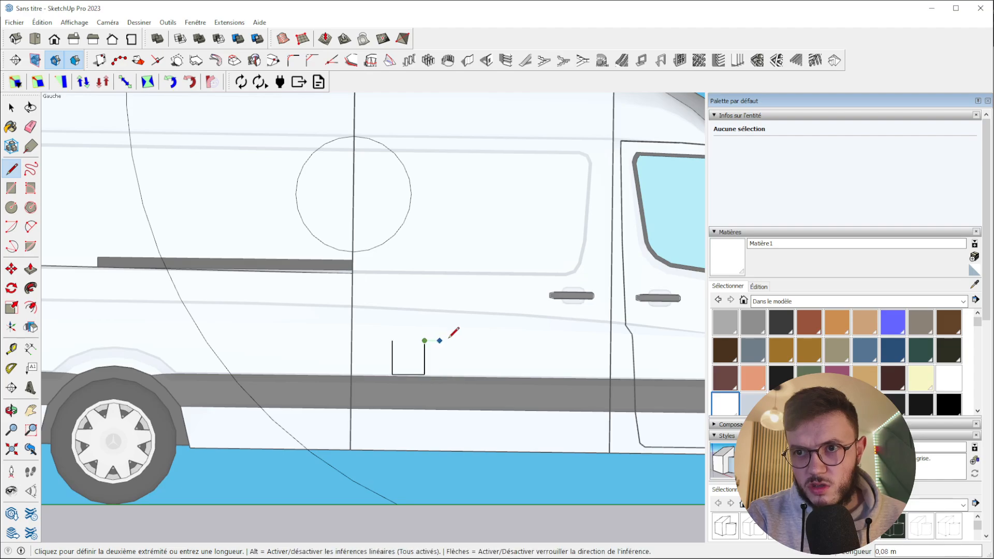
pyautogui.click(463, 340)
pyautogui.click(464, 374)
pyautogui.click(502, 374)
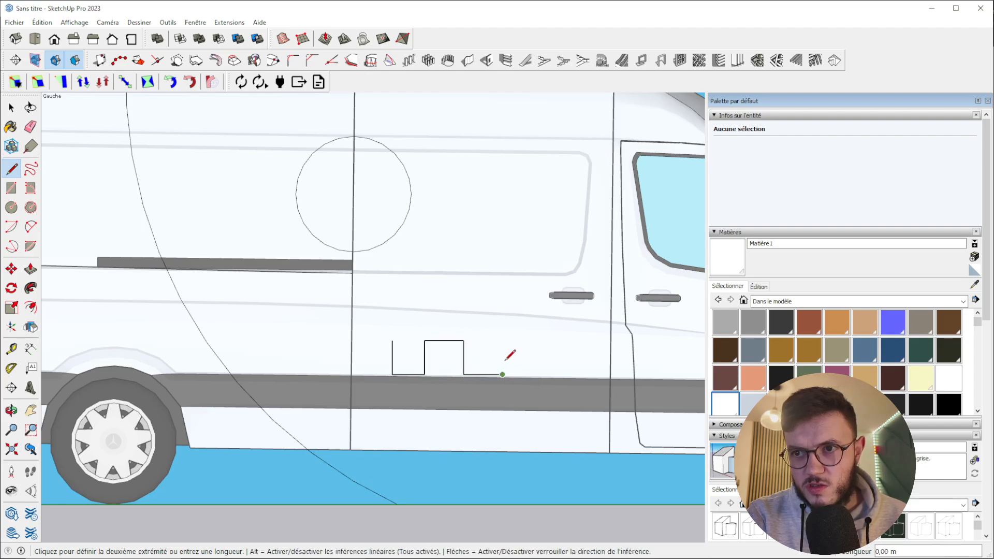
pyautogui.click(502, 340)
pyautogui.click(531, 341)
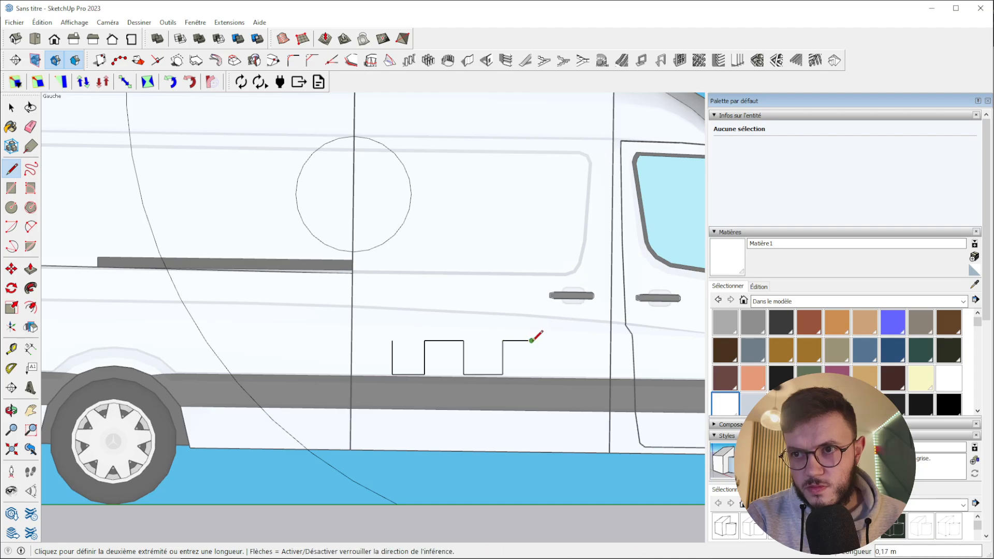
pyautogui.click(531, 374)
pyautogui.click(570, 374)
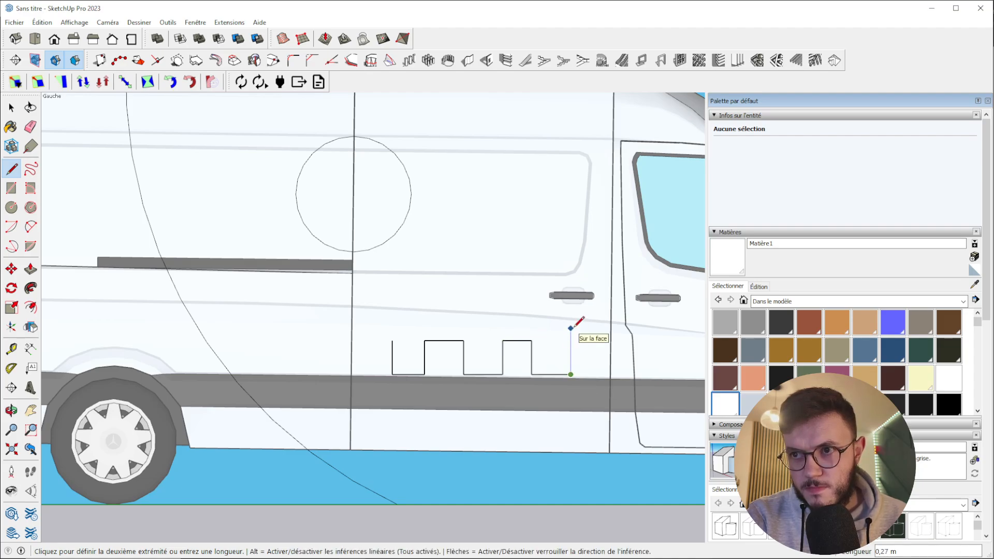
pyautogui.click(570, 328)
pyautogui.click(553, 359)
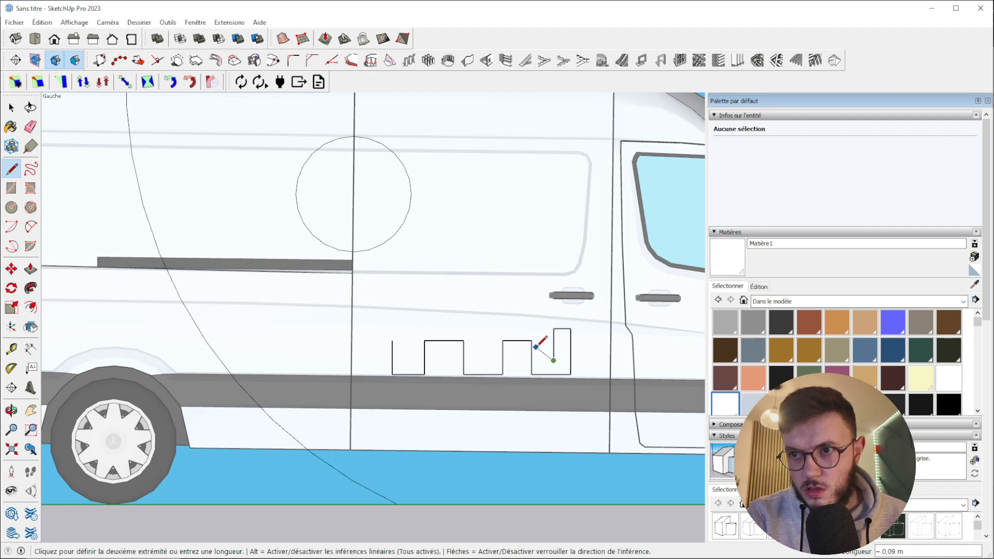
pyautogui.click(540, 333)
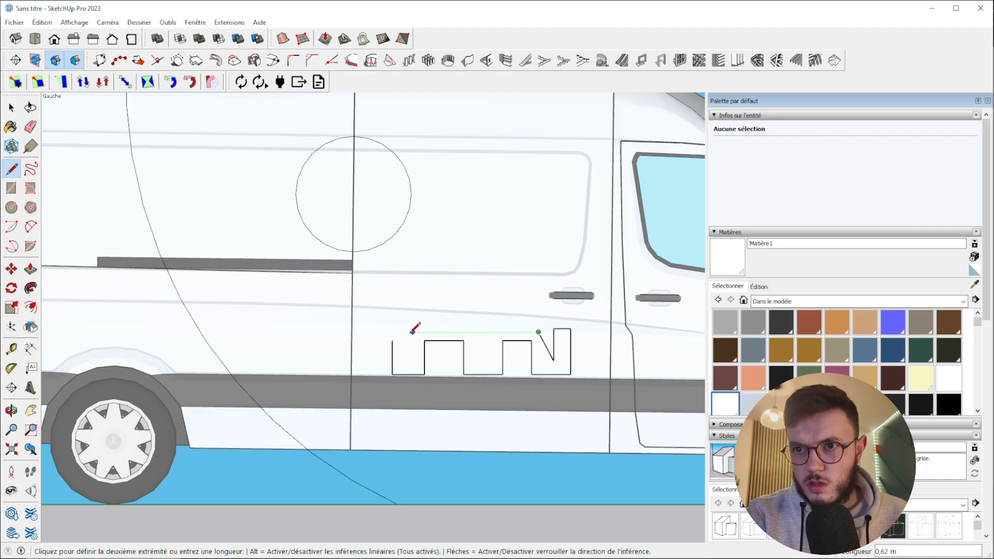
pyautogui.click(393, 340)
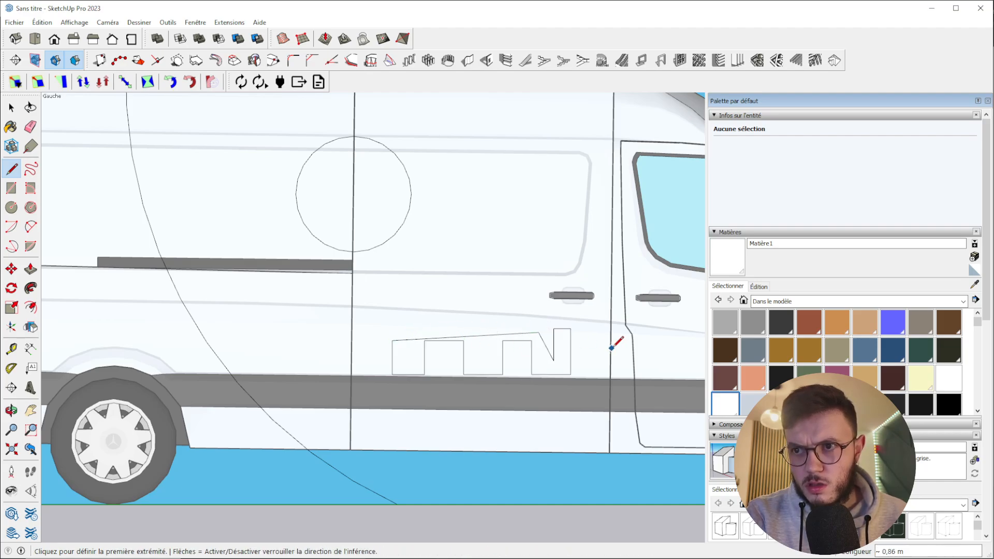
pyautogui.scroll(-5, 530, 358)
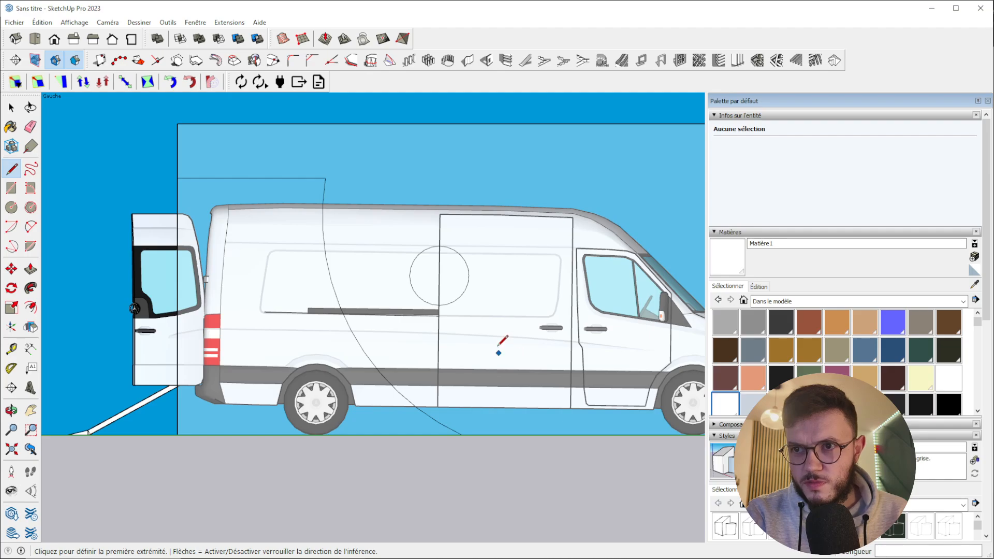
# Draw a closed T-shaped outline over the sliding door, with a stem about 0.56 m long and a crossbar about 0.22 m thick.
pyautogui.click(484, 314)
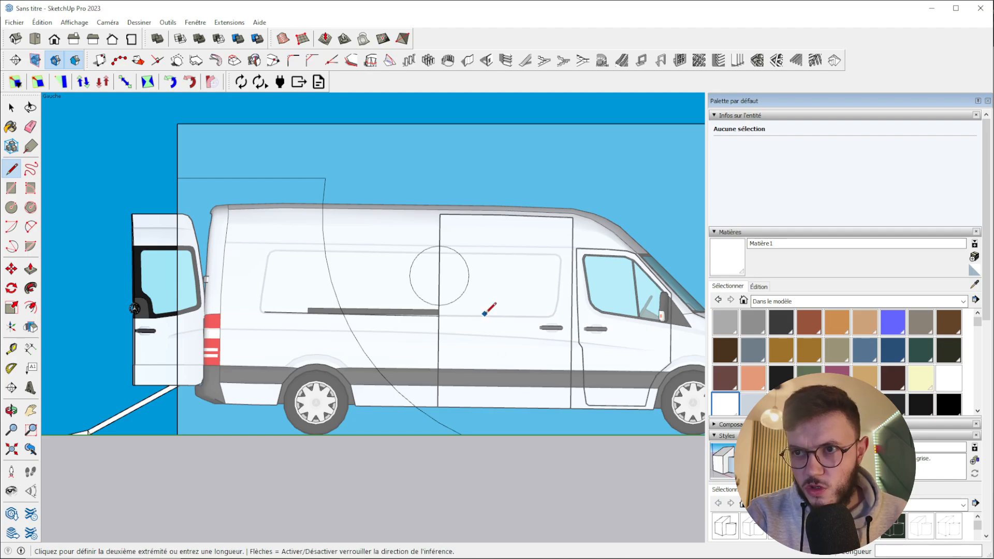
pyautogui.click(485, 362)
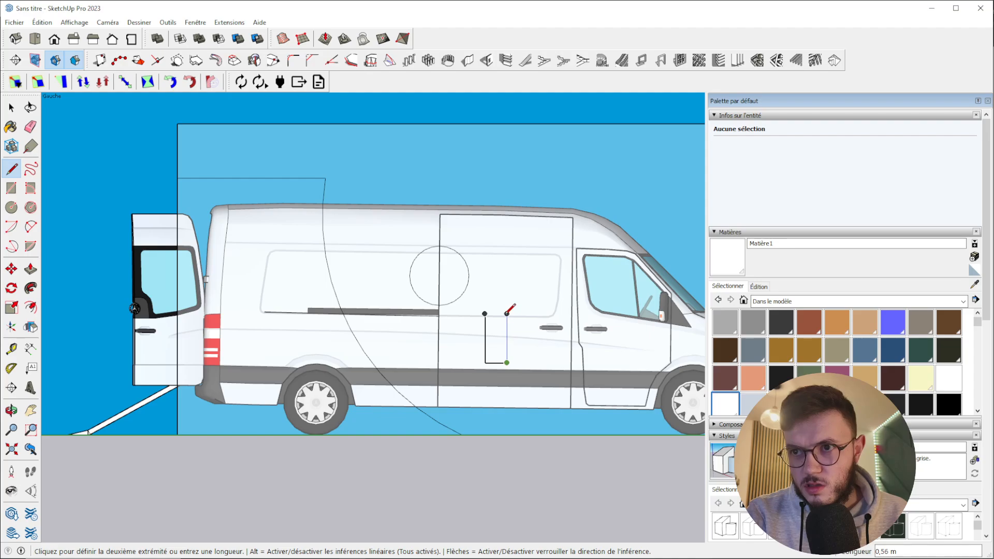
pyautogui.click(530, 313)
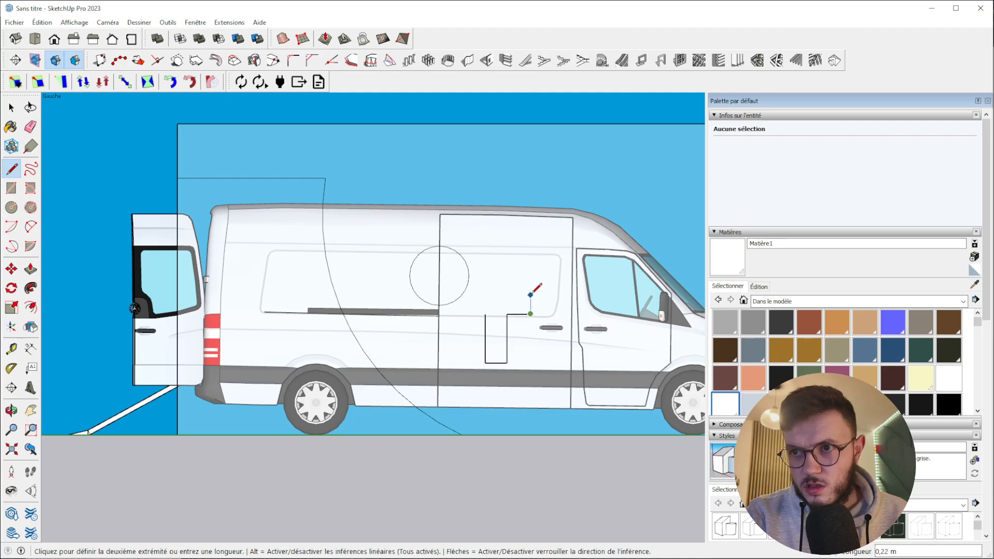
pyautogui.click(467, 295)
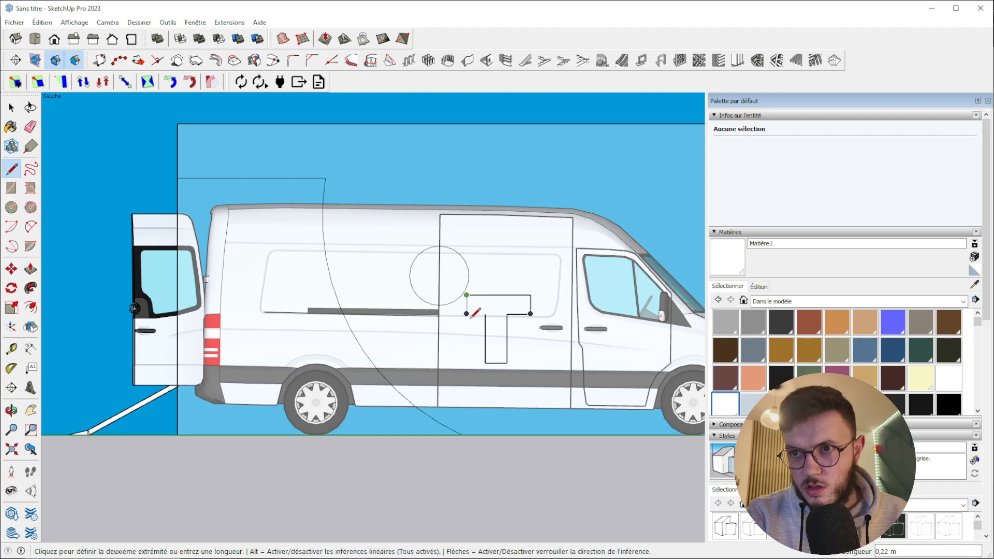
pyautogui.click(484, 313)
# Switch the camera from parallel projection to perspective.
pyautogui.scroll(-3, 587, 343)
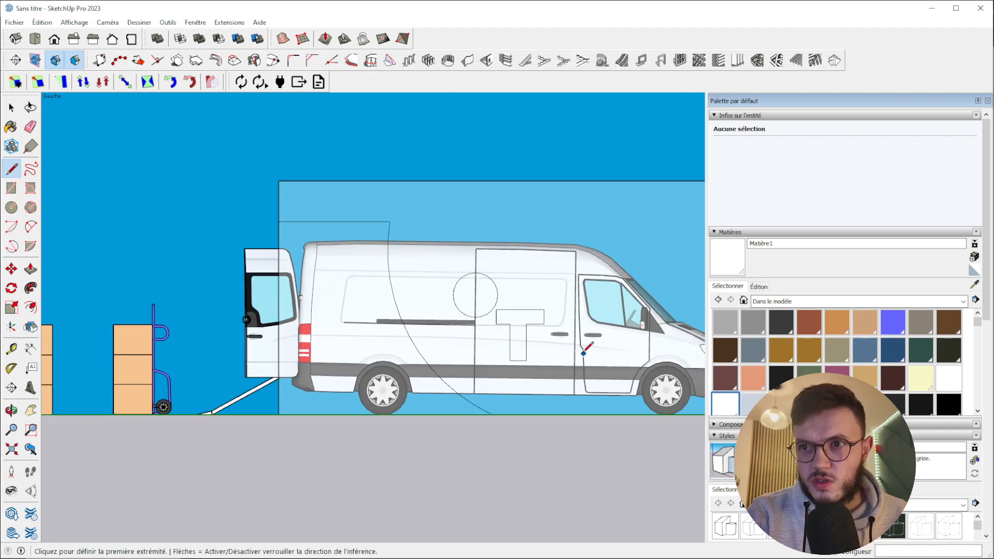
pyautogui.scroll(3, 471, 328)
pyautogui.scroll(-1, 434, 331)
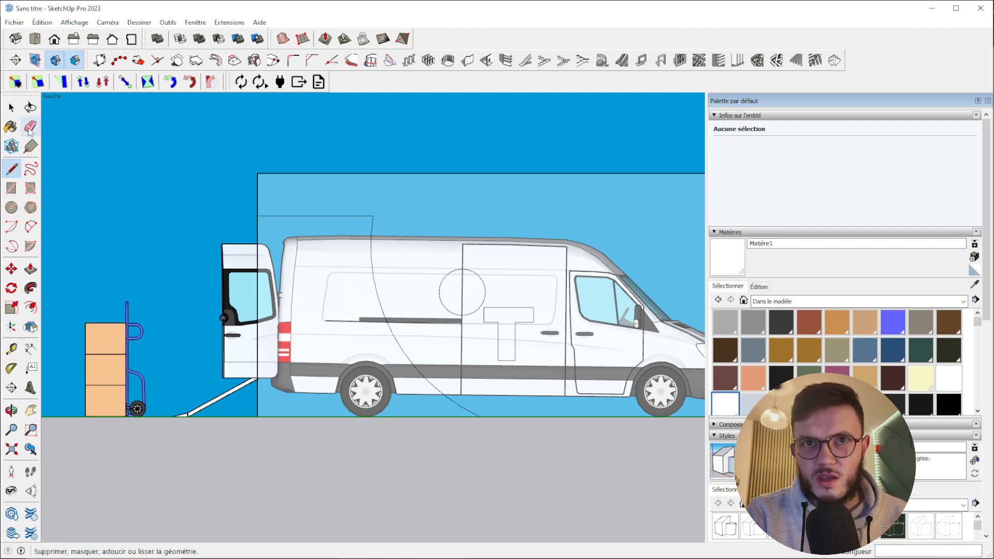
pyautogui.click(11, 108)
pyautogui.moveTo(381, 286); pyautogui.dragTo(411, 287, button='middle')
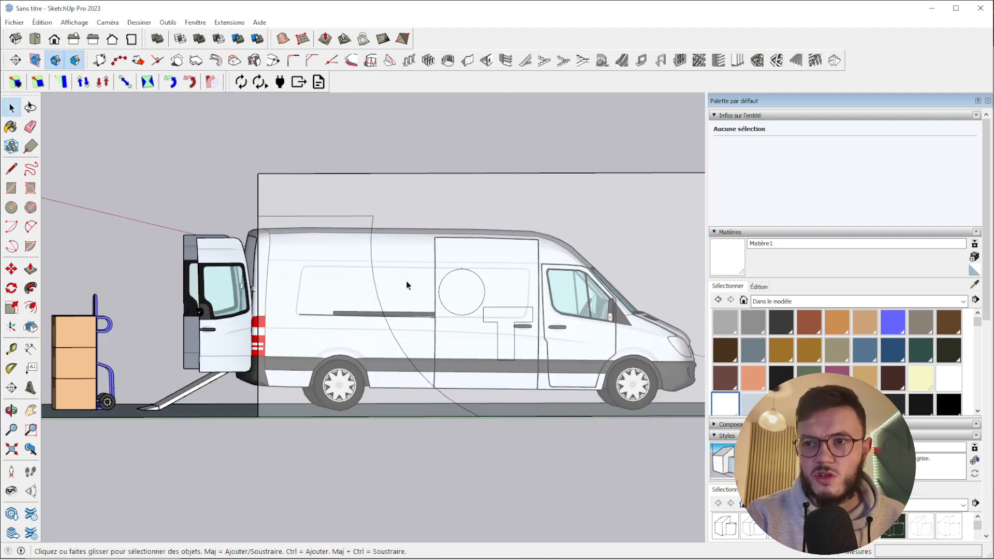
pyautogui.moveTo(412, 307); pyautogui.dragTo(486, 341, button='middle')
pyautogui.scroll(-2, 444, 350)
pyautogui.scroll(-2, 469, 358)
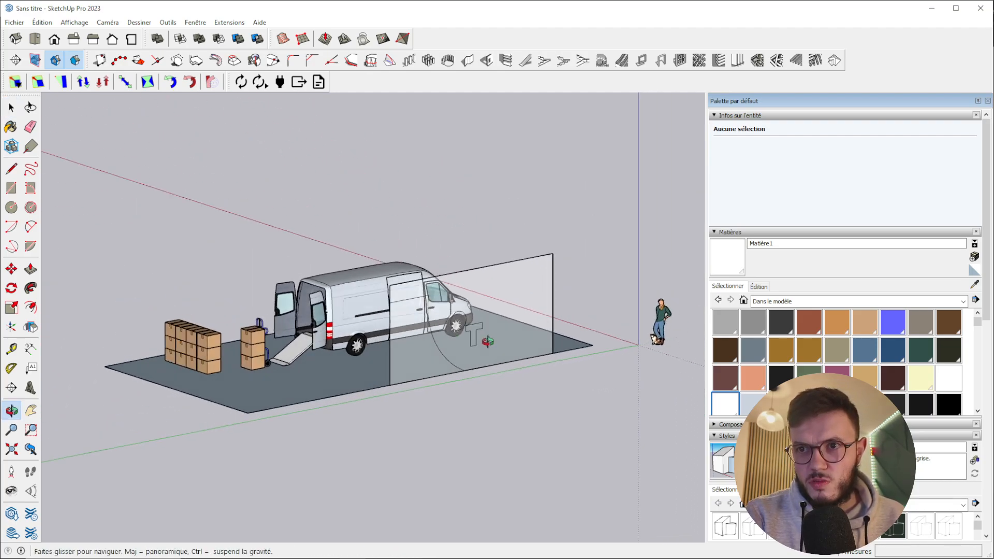
pyautogui.scroll(2, 375, 325)
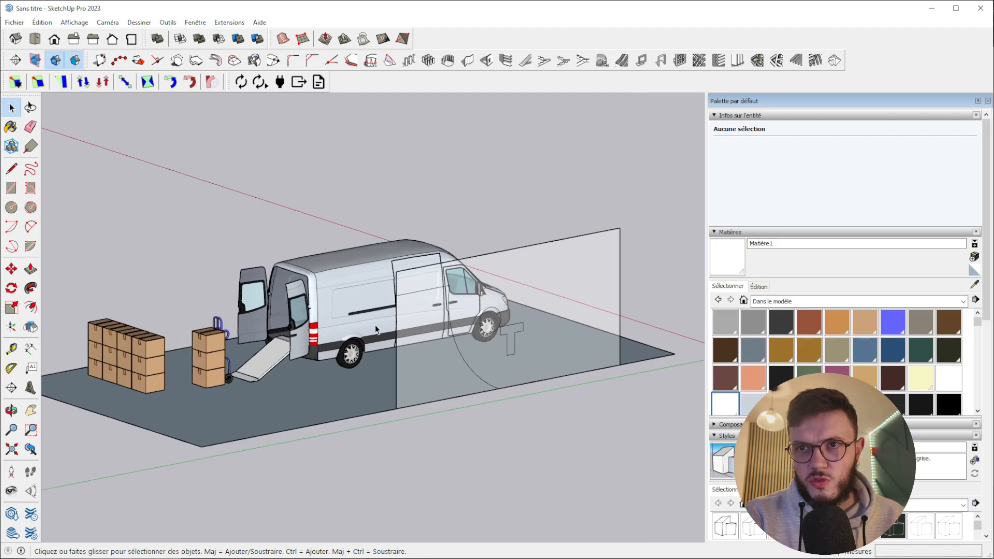
pyautogui.click(101, 24)
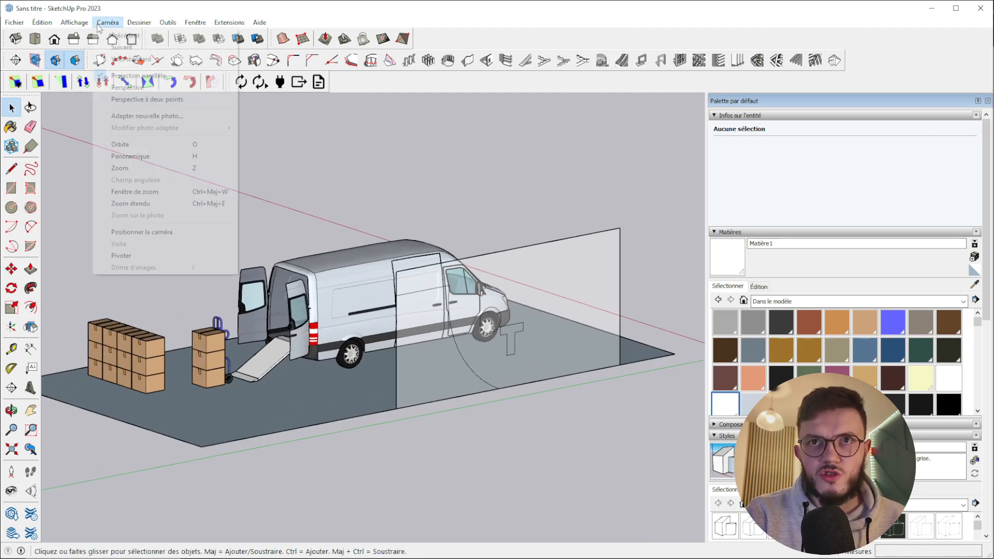
pyautogui.click(128, 88)
# Extrude the curved rear section of the transparent rectangle 7.93 m, through and past the rear of the van.
pyautogui.moveTo(398, 336); pyautogui.dragTo(419, 340, button='middle')
pyautogui.scroll(-3, 420, 335)
pyautogui.scroll(4, 447, 332)
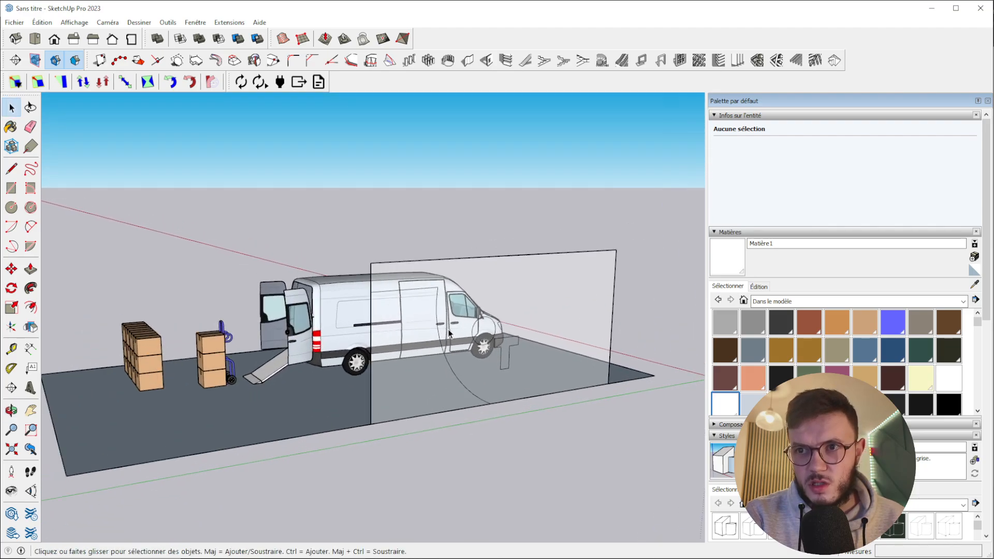
pyautogui.moveTo(355, 317); pyautogui.dragTo(354, 328, button='middle')
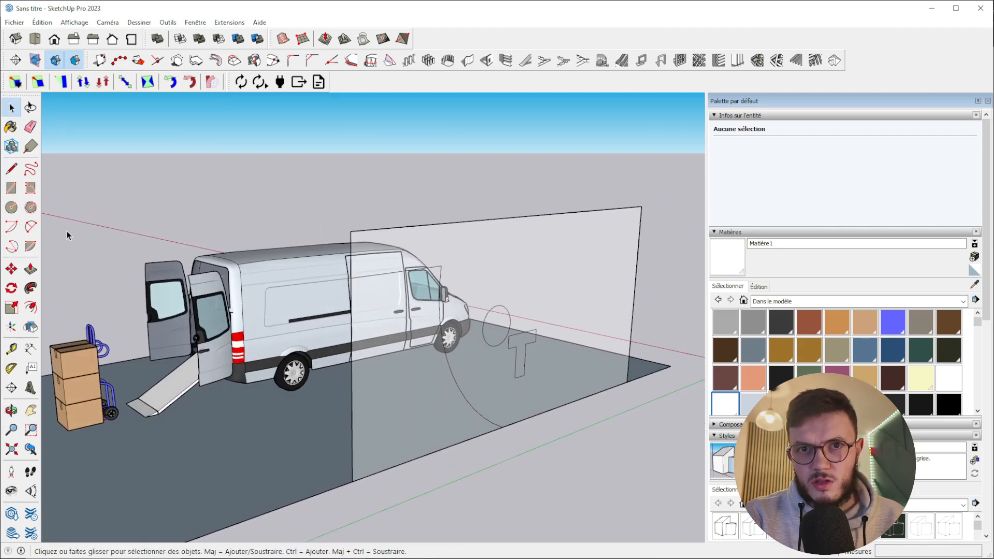
pyautogui.click(31, 268)
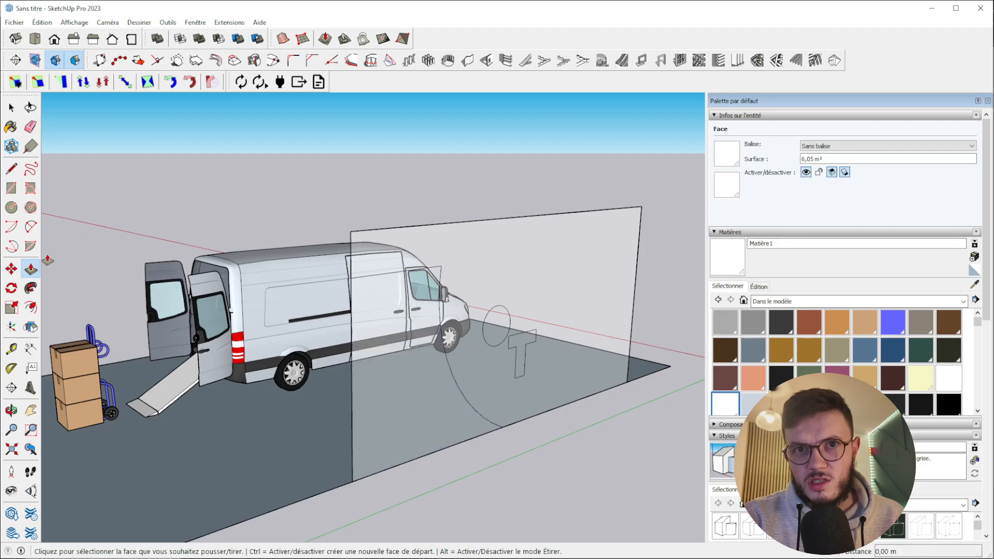
pyautogui.click(378, 310)
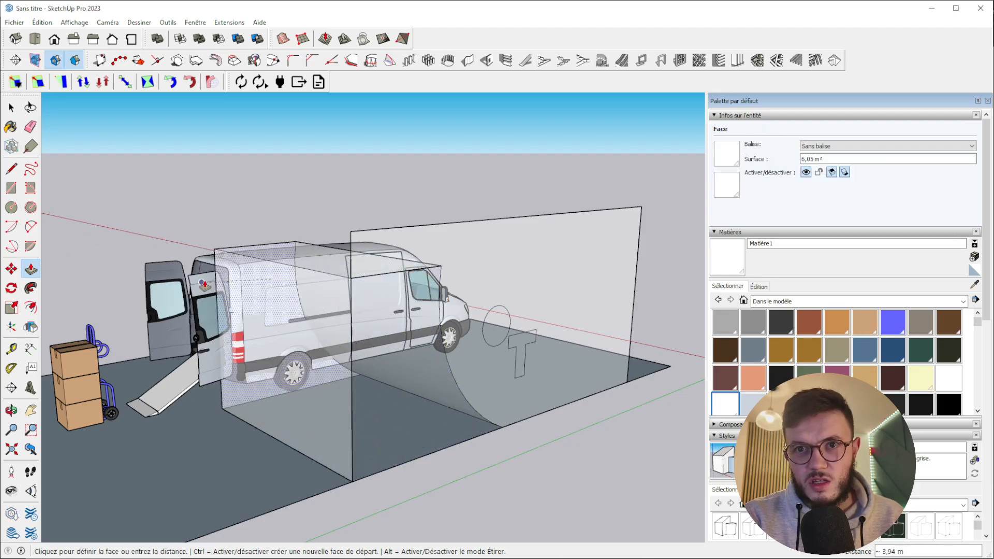
pyautogui.click(179, 258)
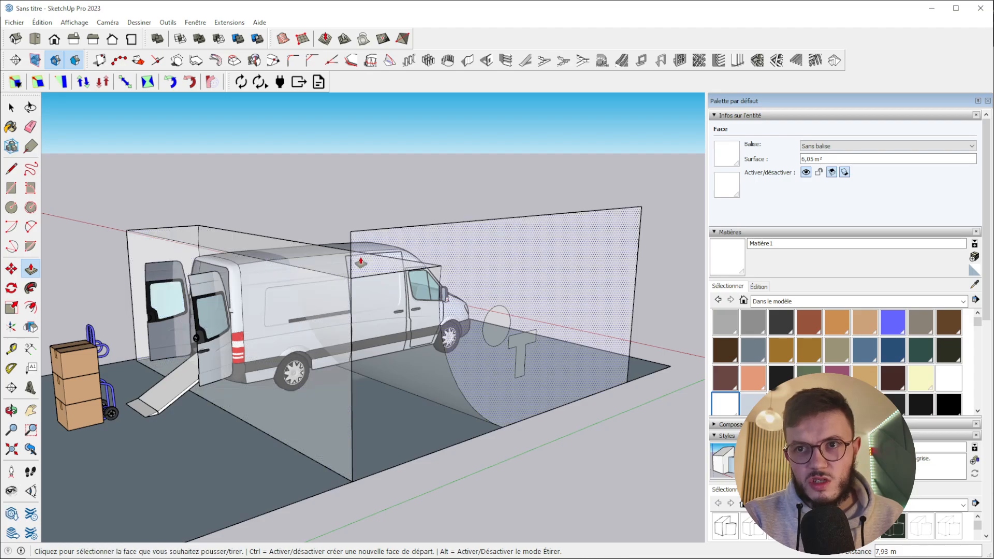
# Extrude the circle and the T-shape through the van to the same 7.93 m depth as the rear section.
pyautogui.moveTo(178, 258); pyautogui.dragTo(482, 346, button='middle')
pyautogui.click(482, 347)
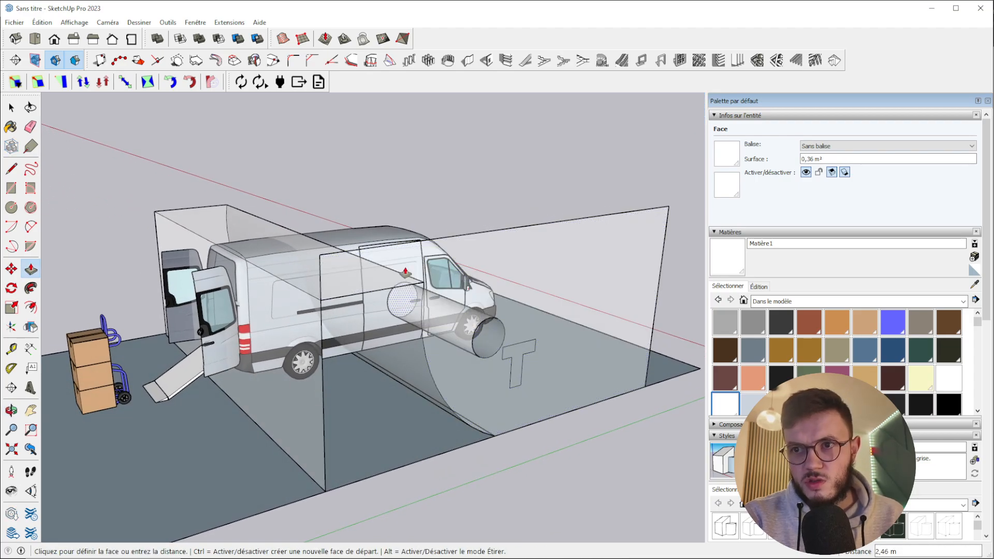
pyautogui.click(226, 210)
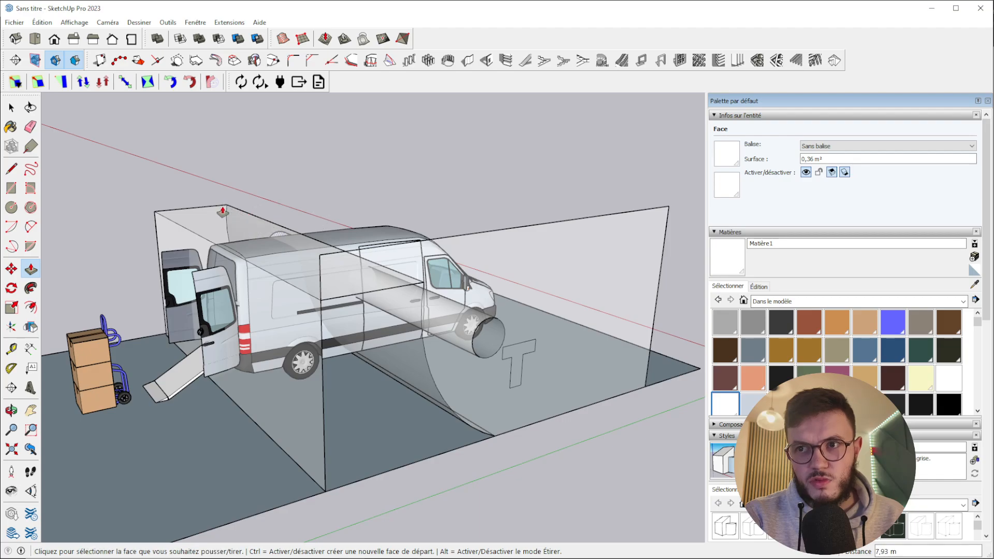
pyautogui.click(512, 357)
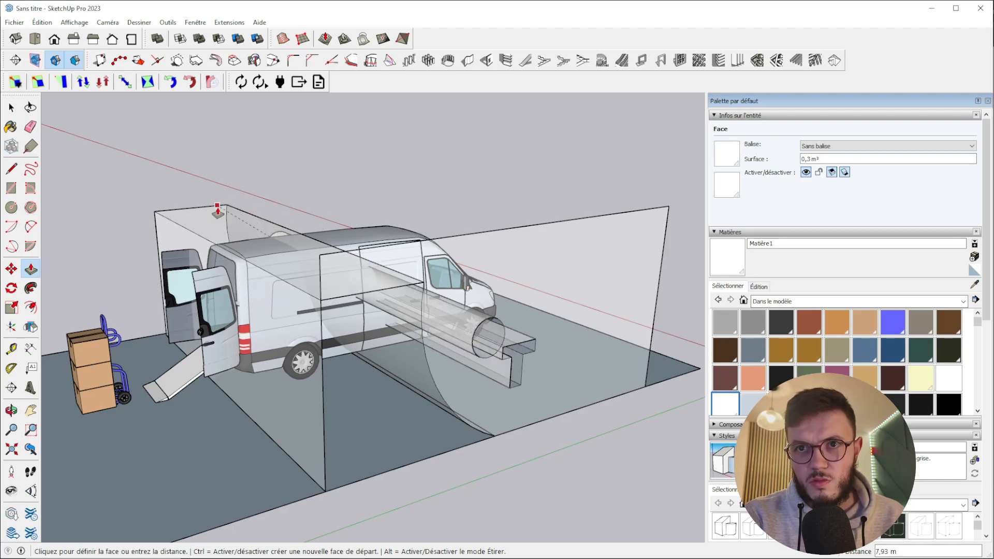
pyautogui.click(217, 211)
pyautogui.moveTo(344, 331); pyautogui.dragTo(119, 205, button='middle')
# Open the van's nested groups for editing and intersect all connected body faces with the model.
pyautogui.click(10, 107)
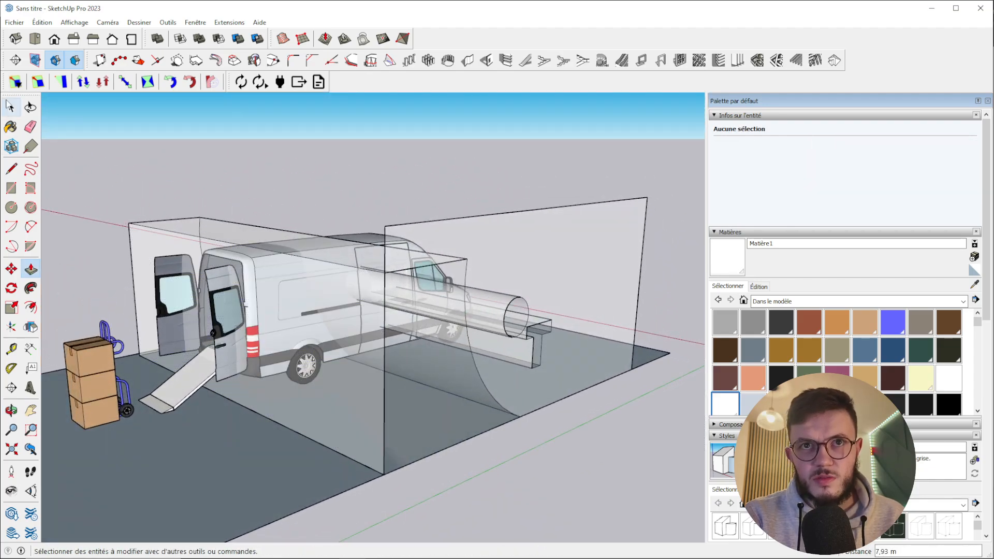
pyautogui.moveTo(501, 249); pyautogui.dragTo(369, 245, button='middle')
pyautogui.click(399, 235)
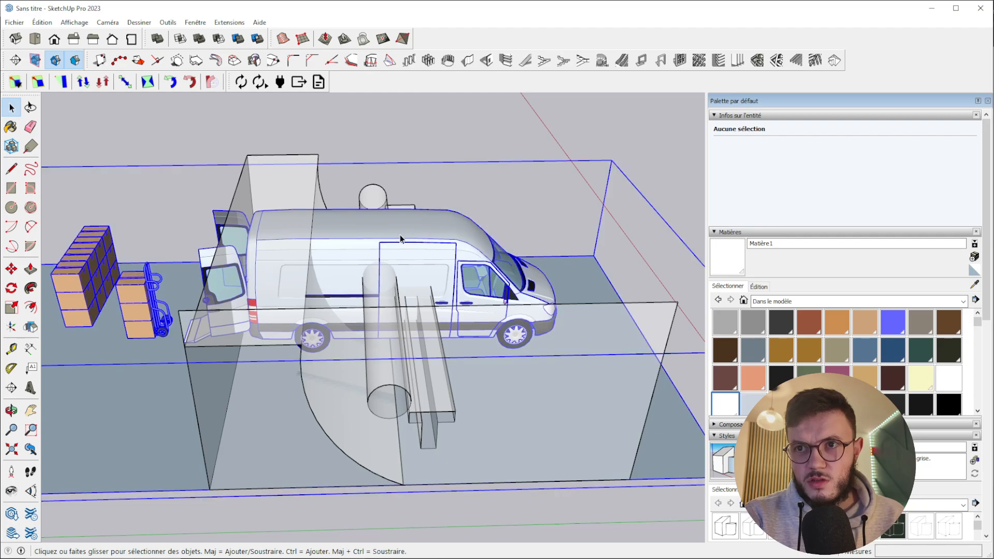
pyautogui.doubleClick(431, 229)
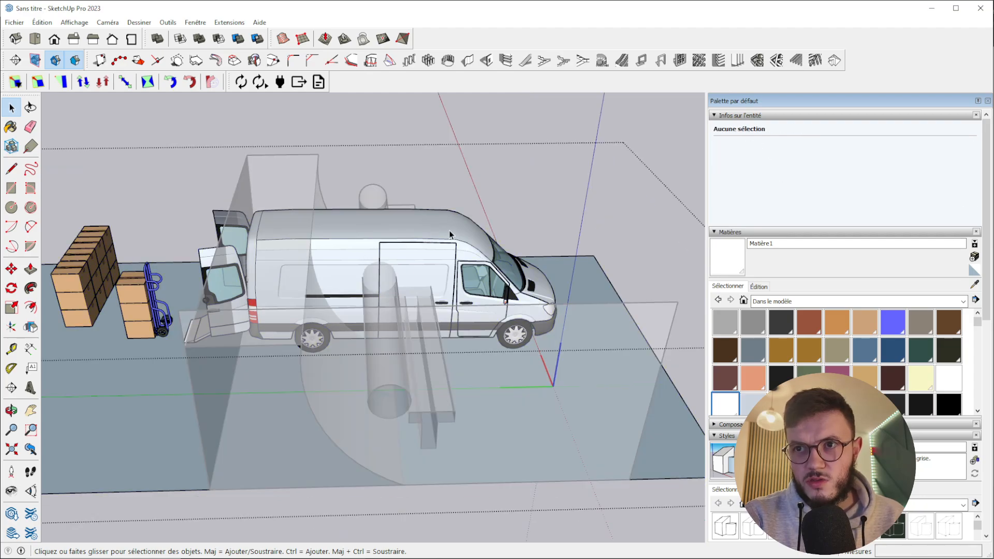
pyautogui.click(452, 230)
pyautogui.doubleClick(455, 229)
pyautogui.tripleClick(455, 229)
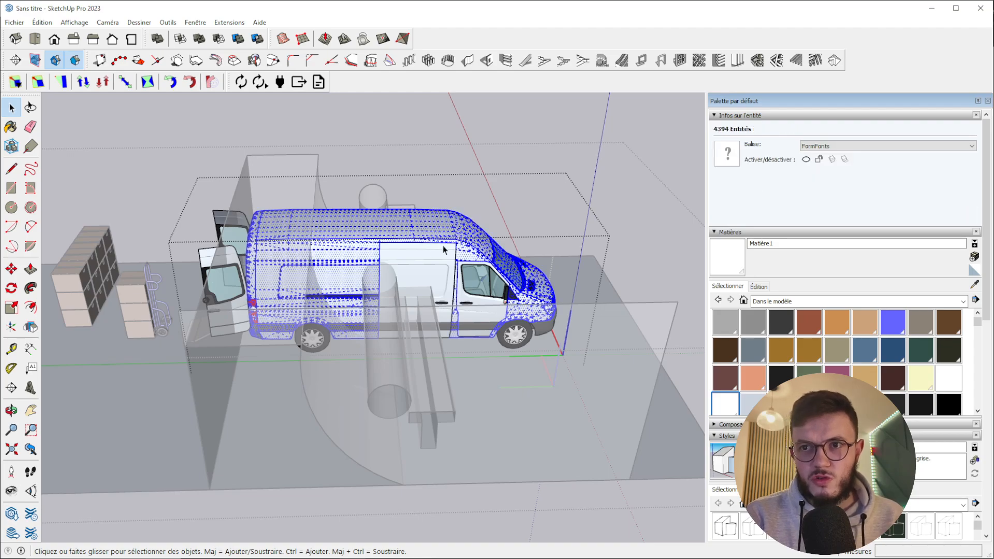
pyautogui.rightClick(355, 245)
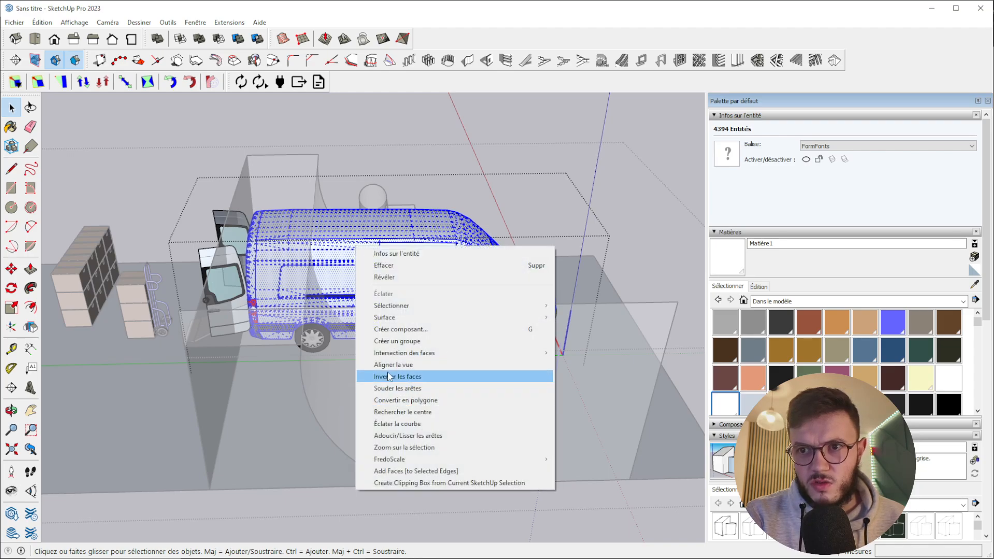
pyautogui.moveTo(420, 354)
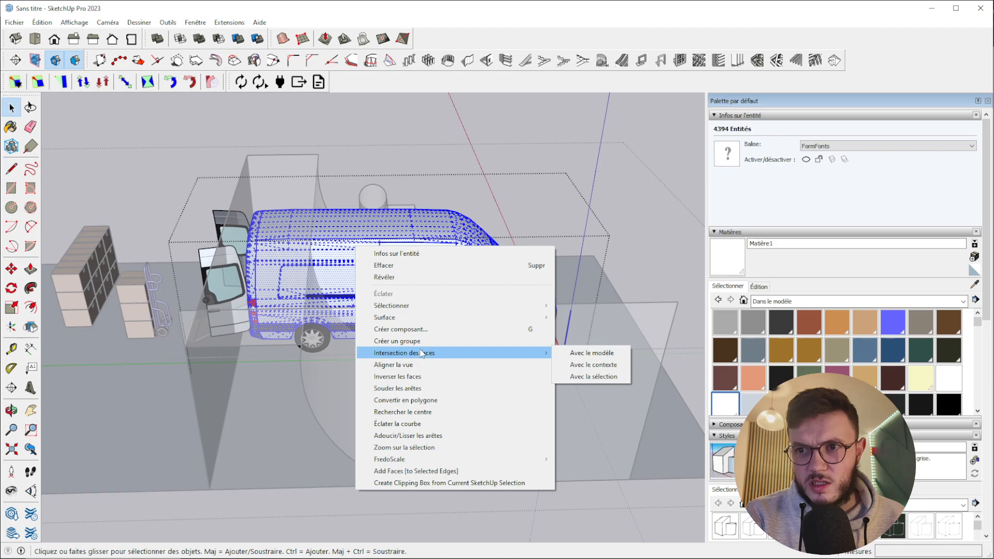
pyautogui.click(579, 354)
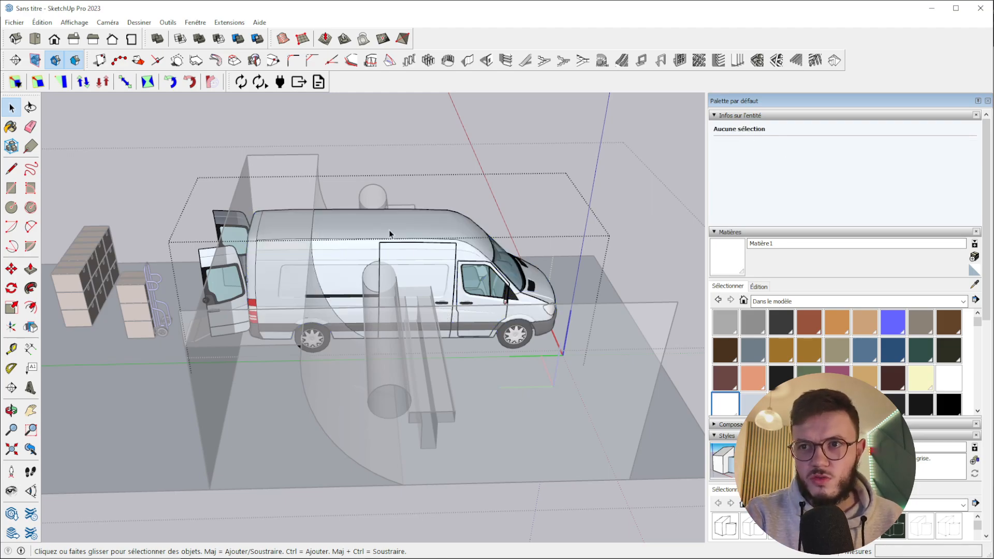
# Intersect all connected faces of the sliding door on the drawn side with the model.
pyautogui.click(422, 266)
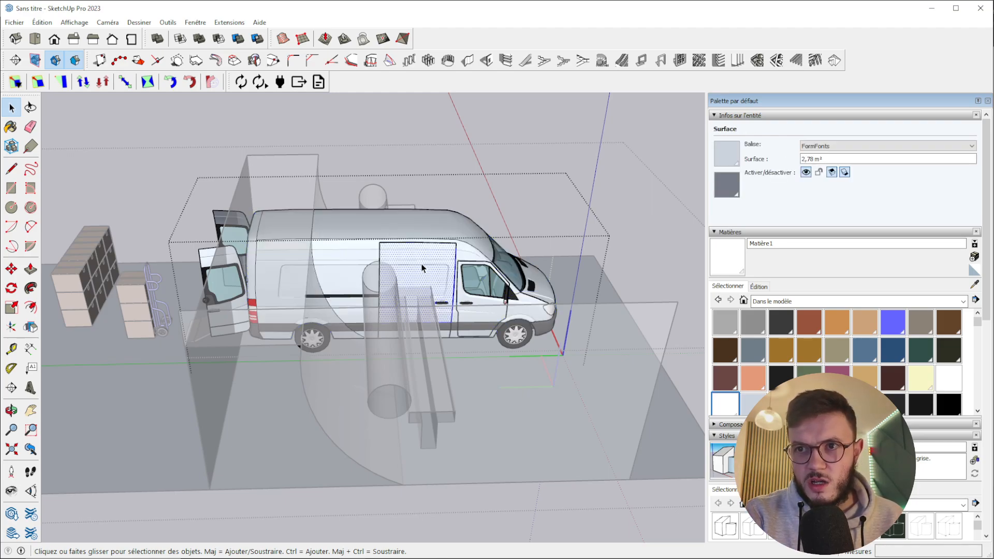
pyautogui.tripleClick(411, 274)
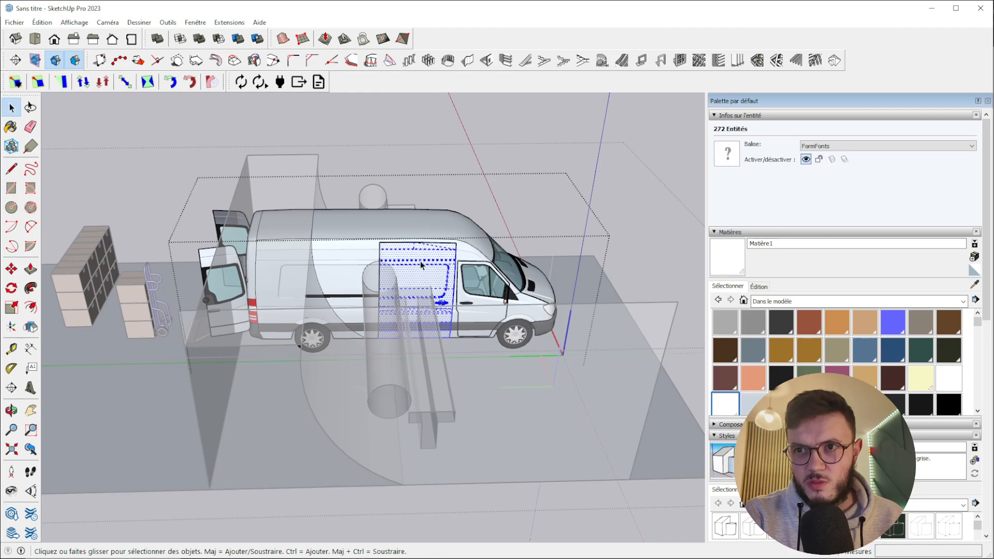
pyautogui.rightClick(421, 265)
pyautogui.moveTo(472, 369)
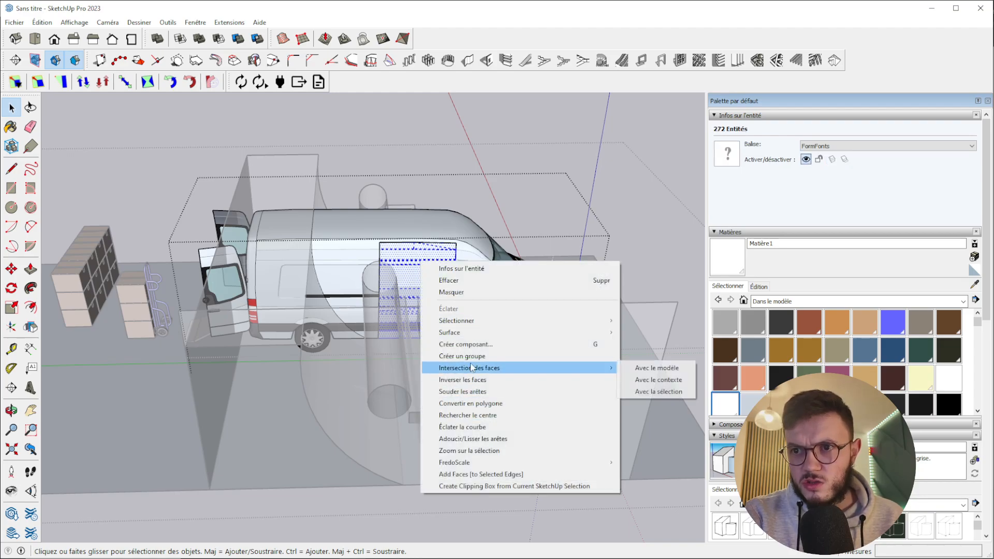
pyautogui.click(640, 368)
# Intersect the connected faces of the sliding door on the van's opposite side with the model, and leave the van's groups.
pyautogui.moveTo(628, 369); pyautogui.dragTo(310, 316, button='middle')
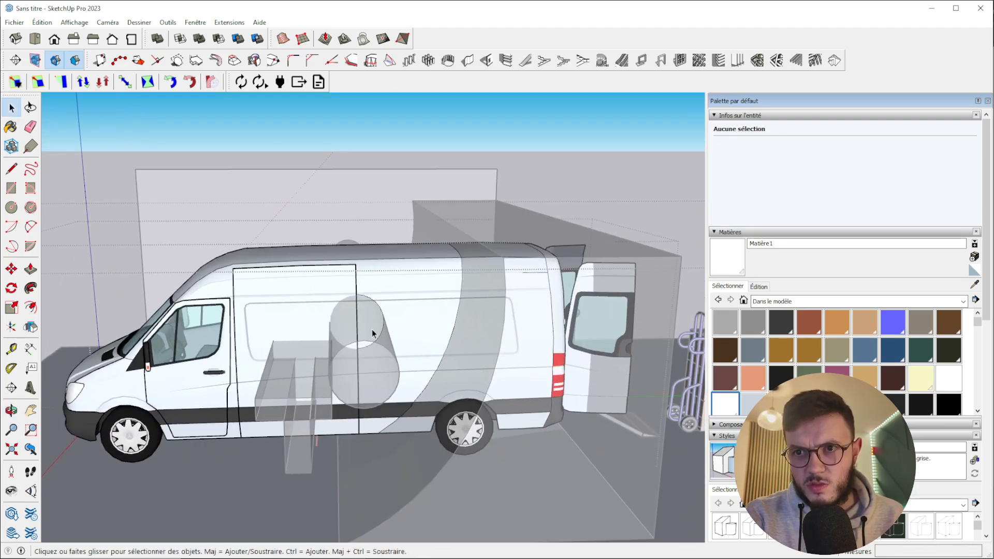
pyautogui.click(439, 303)
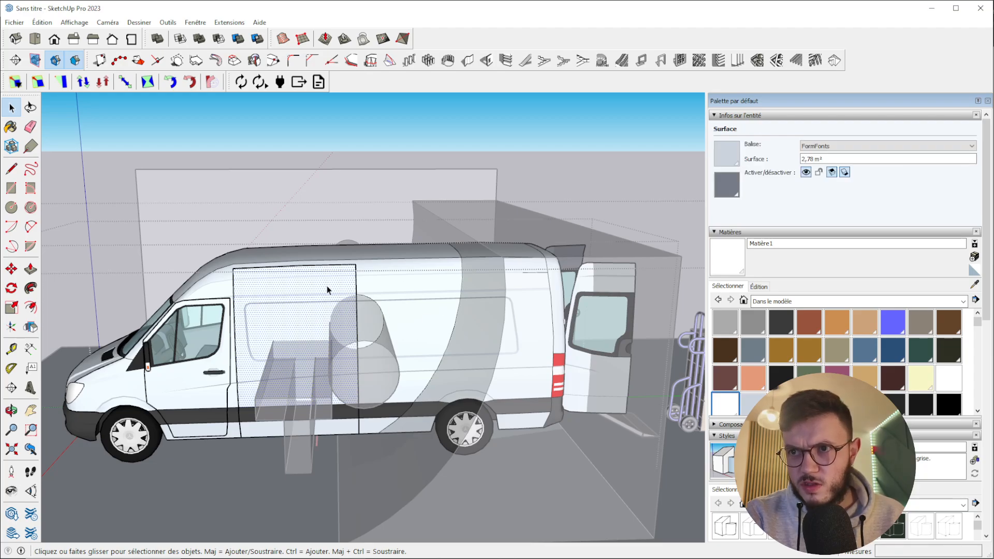
pyautogui.doubleClick(267, 295)
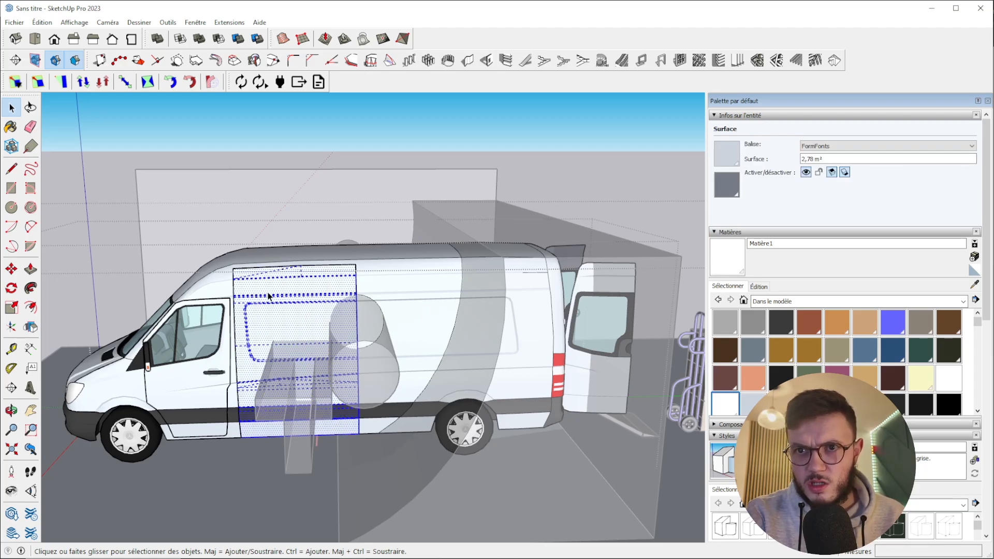
pyautogui.rightClick(307, 311)
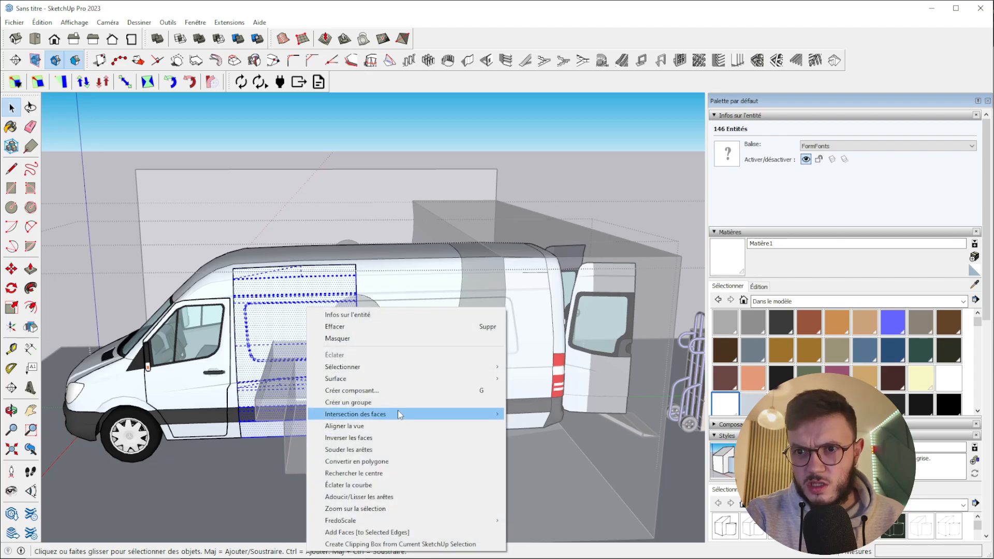
pyautogui.moveTo(398, 410)
pyautogui.click(527, 411)
pyautogui.moveTo(496, 310); pyautogui.dragTo(138, 314, button='middle')
pyautogui.scroll(-3, 140, 310)
pyautogui.scroll(-3, 149, 293)
pyautogui.press('Escape')
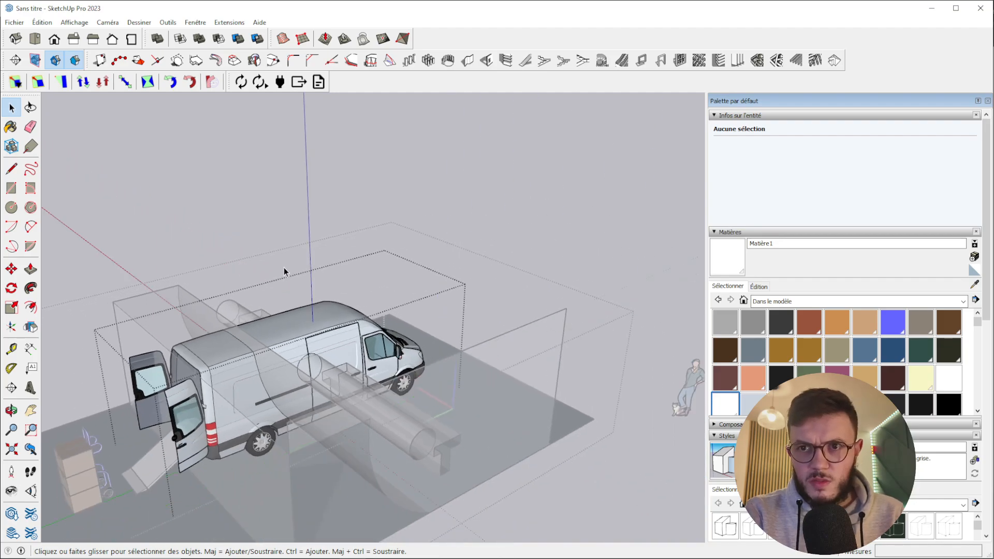
pyautogui.press('Escape')
# Move all the extruded cutting shapes away from the van, to a clear area beyond its front.
pyautogui.scroll(-2, 290, 265)
pyautogui.scroll(1, 329, 419)
pyautogui.scroll(2, 328, 422)
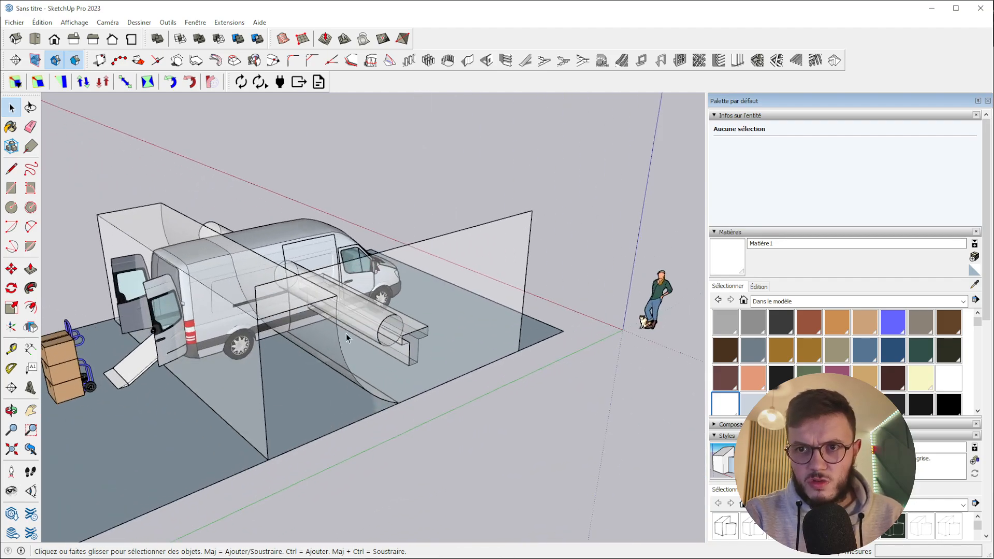
pyautogui.tripleClick(441, 311)
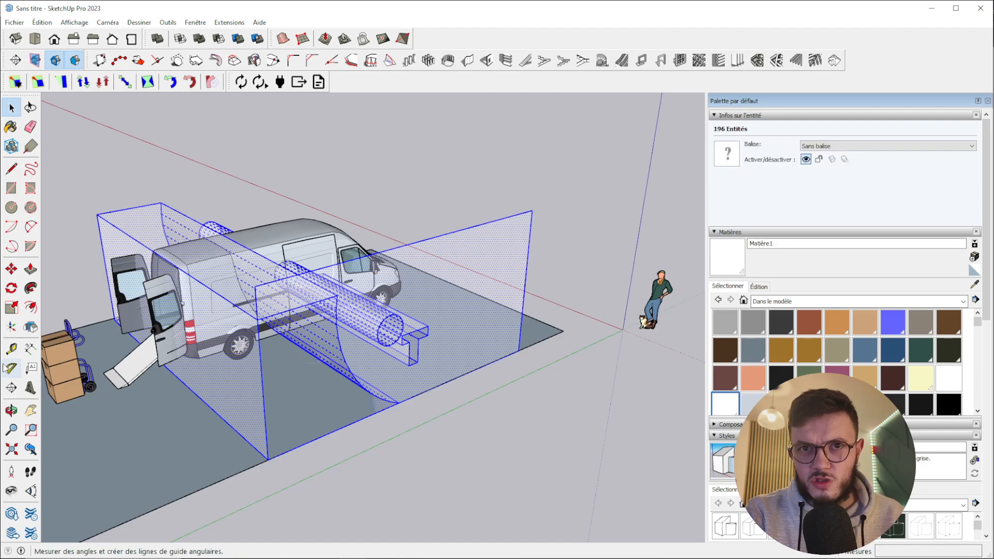
pyautogui.click(11, 269)
pyautogui.click(446, 314)
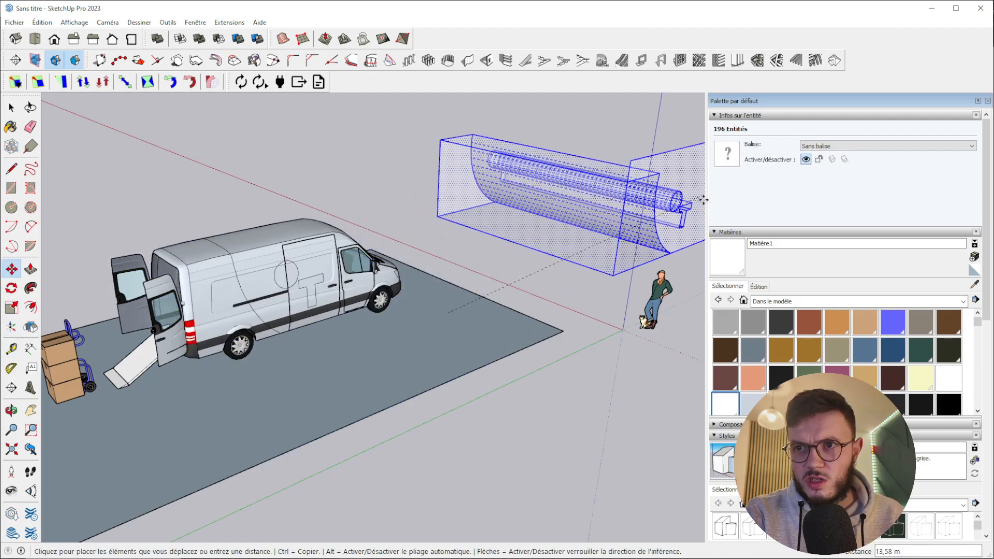
pyautogui.click(686, 231)
pyautogui.scroll(-3, 453, 239)
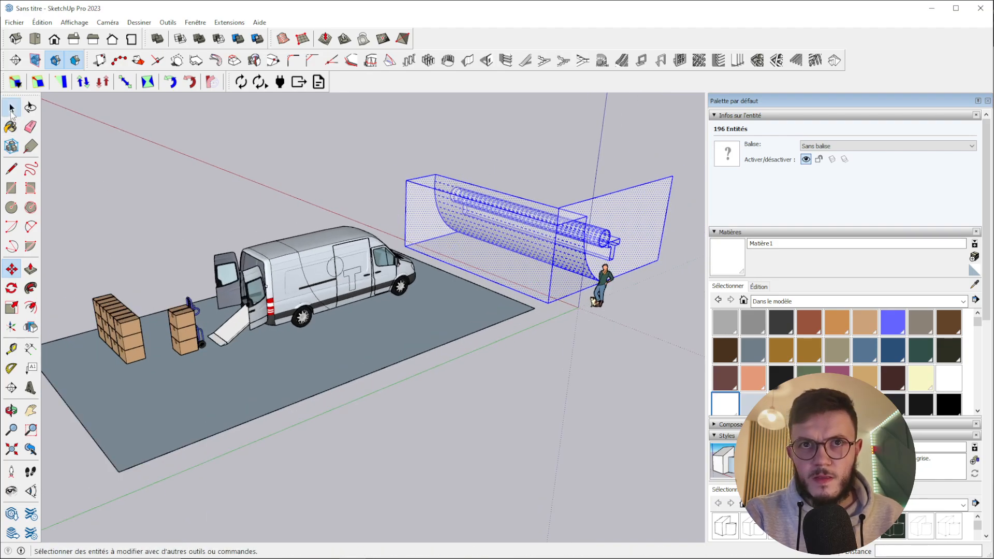
# Open the van's body for editing and select the side surface behind the curved intersection line.
pyautogui.click(12, 107)
pyautogui.click(248, 217)
pyautogui.scroll(5, 269, 282)
pyautogui.moveTo(304, 297); pyautogui.dragTo(311, 345, button='middle')
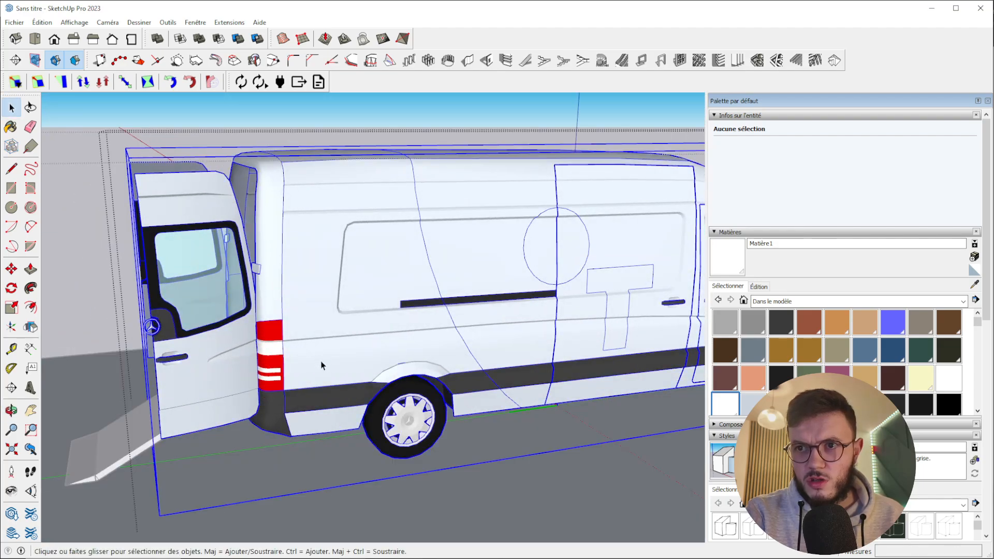
pyautogui.tripleClick(322, 362)
pyautogui.click(379, 338)
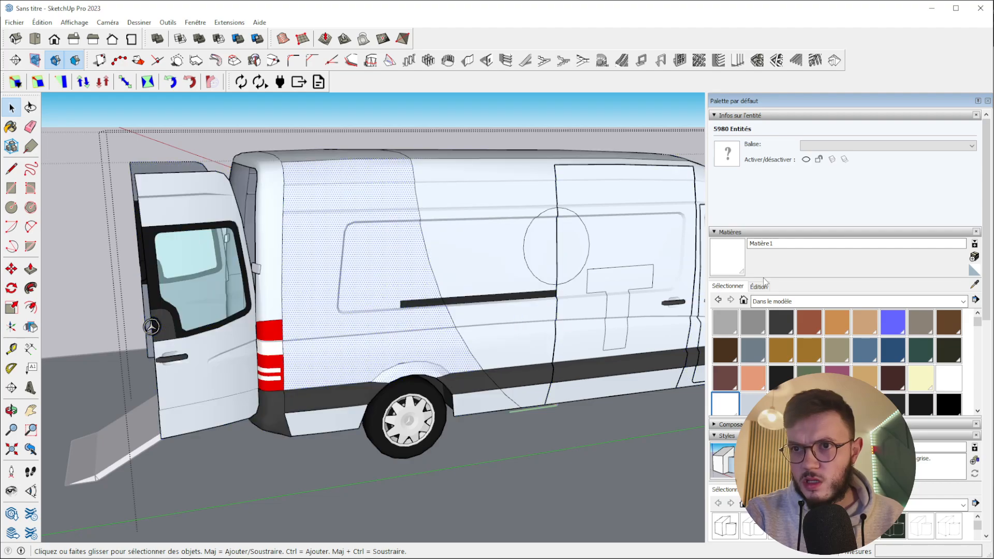
# Sample the van's body material and create a new light blue material from it at 100 opacity.
pyautogui.click(974, 285)
pyautogui.click(477, 241)
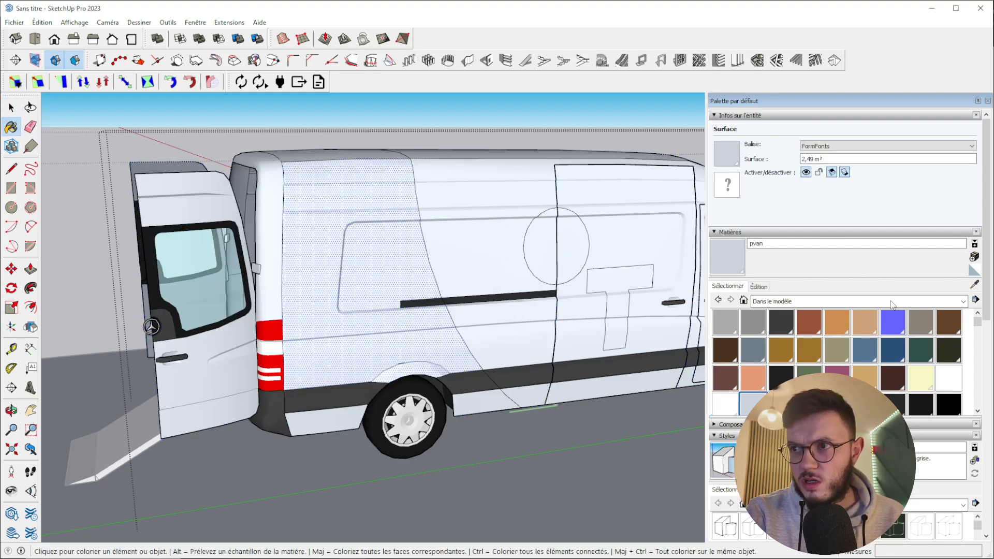
pyautogui.click(973, 256)
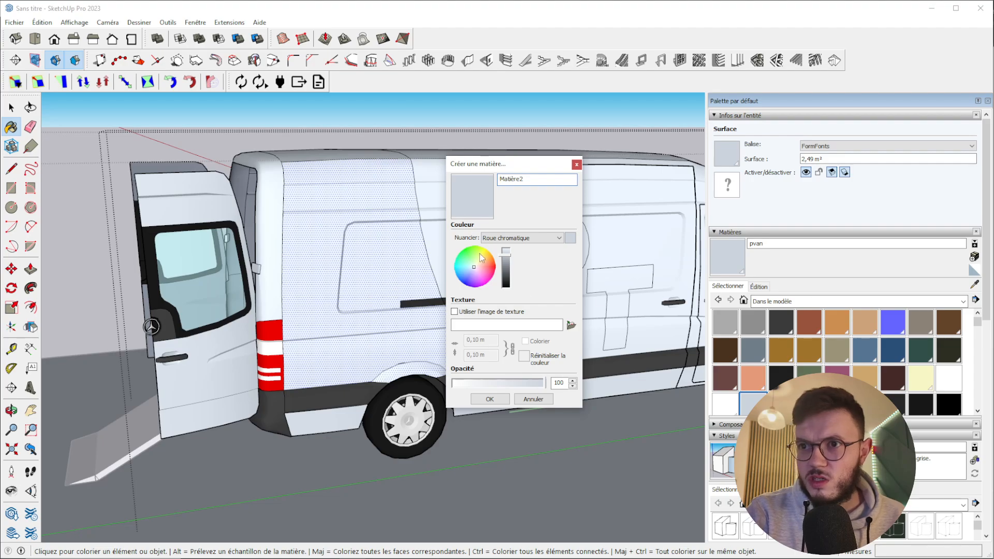
pyautogui.moveTo(485, 259); pyautogui.dragTo(462, 276)
pyautogui.click(489, 400)
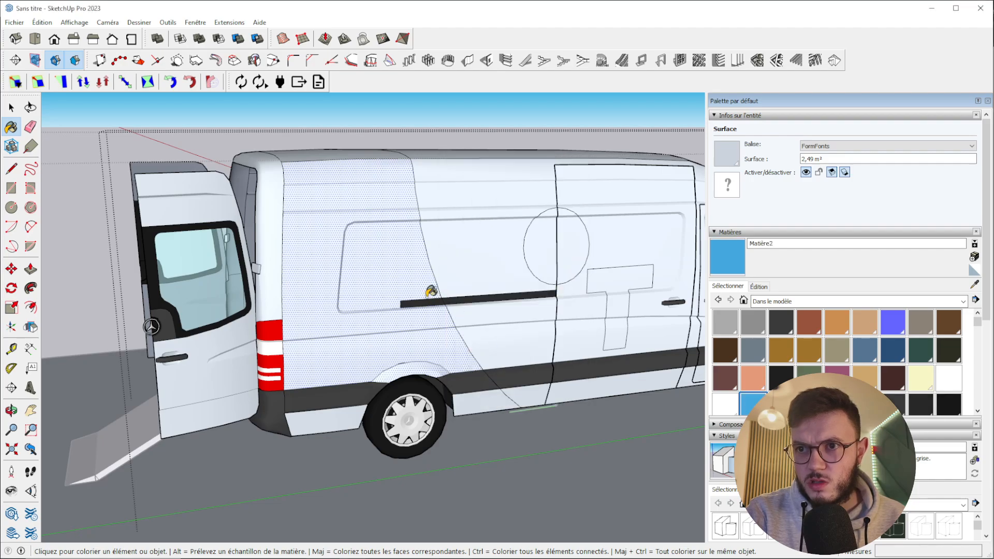
# Paint the rear side panel, lower sill sections, rear corner and near rear door with the new blue material.
pyautogui.click(386, 242)
pyautogui.click(487, 402)
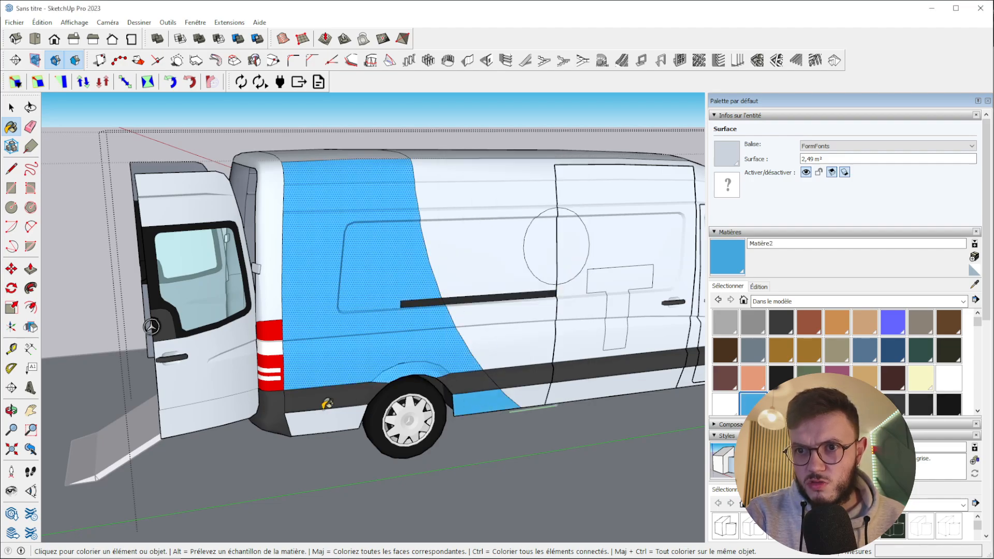
pyautogui.click(327, 419)
pyautogui.click(268, 298)
pyautogui.click(247, 317)
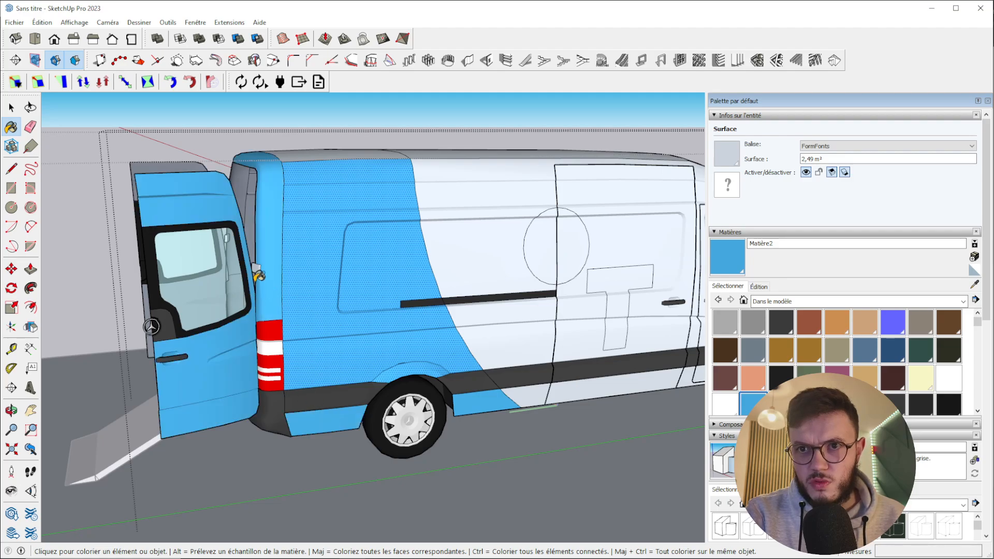
pyautogui.moveTo(257, 261); pyautogui.dragTo(290, 114, button='middle')
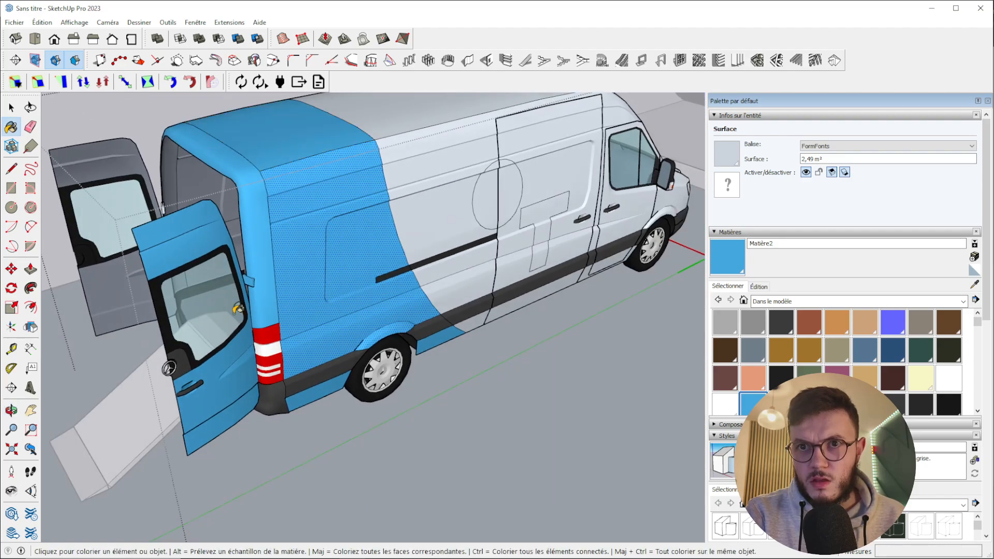
# Paint the rear side panel, lower sill sections and rear door edge on the van's opposite side with the blue material.
pyautogui.moveTo(189, 432)
pyautogui.mouseDown(button='middle')
pyautogui.moveTo(300, 399)
pyautogui.moveTo(195, 337)
pyautogui.moveTo(583, 309)
pyautogui.moveTo(190, 352)
pyautogui.moveTo(414, 332)
pyautogui.moveTo(531, 333)
pyautogui.mouseUp(button='middle')
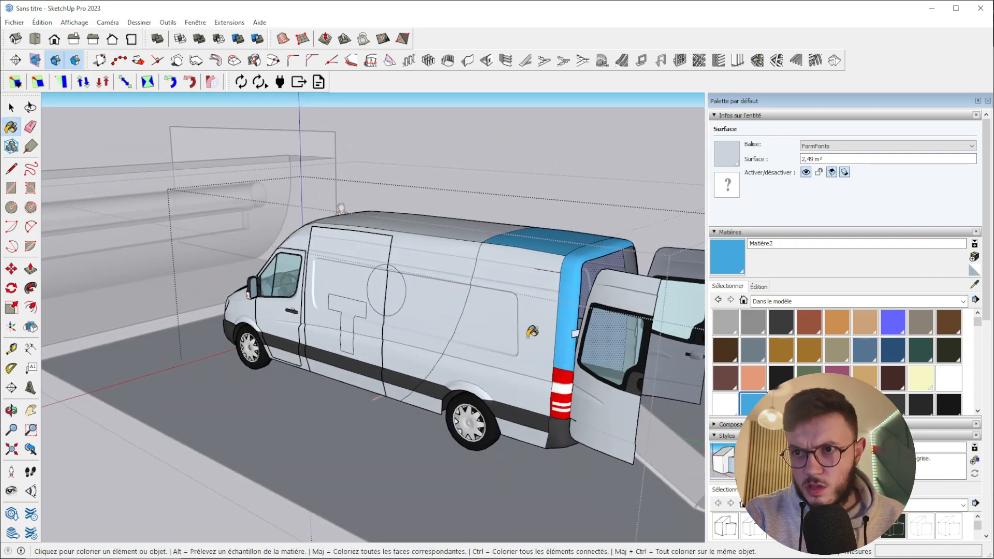
pyautogui.click(540, 278)
pyautogui.click(517, 421)
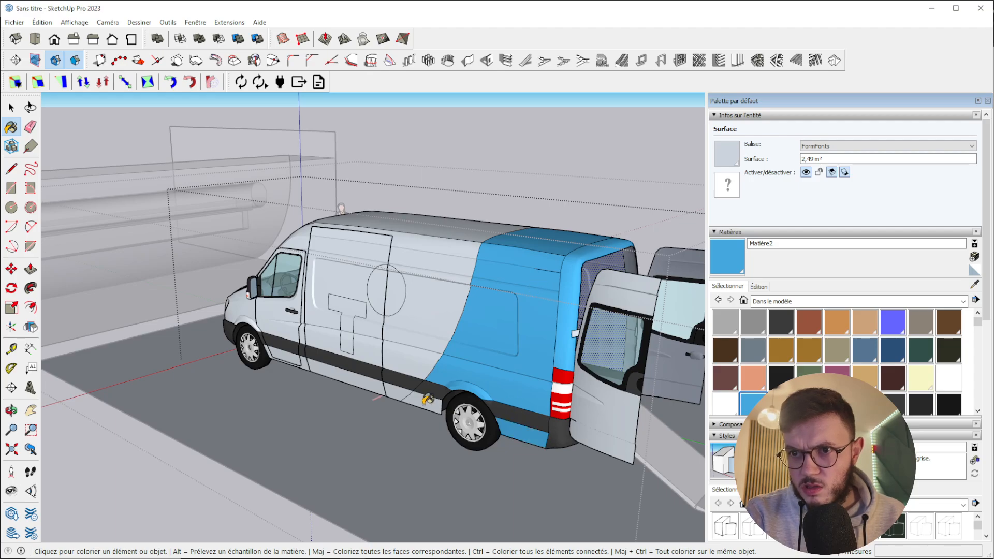
pyautogui.click(596, 371)
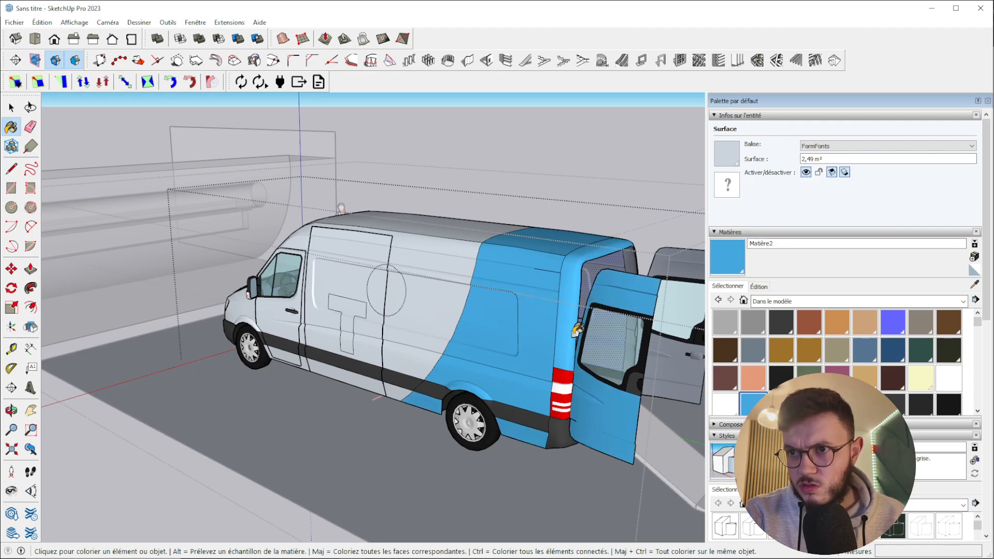
# Create a new opaque yellow material and paint both halves of the circle on the sliding-door side of the van.
pyautogui.moveTo(576, 330); pyautogui.dragTo(457, 315, button='middle')
pyautogui.scroll(-3, 458, 315)
pyautogui.scroll(3, 348, 295)
pyautogui.moveTo(348, 295); pyautogui.dragTo(223, 306, button='middle')
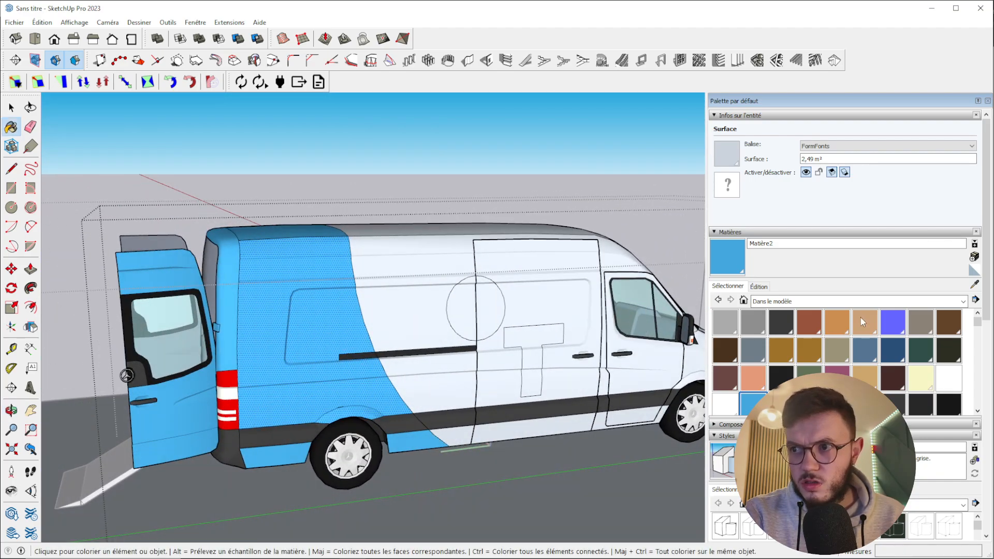
pyautogui.click(973, 284)
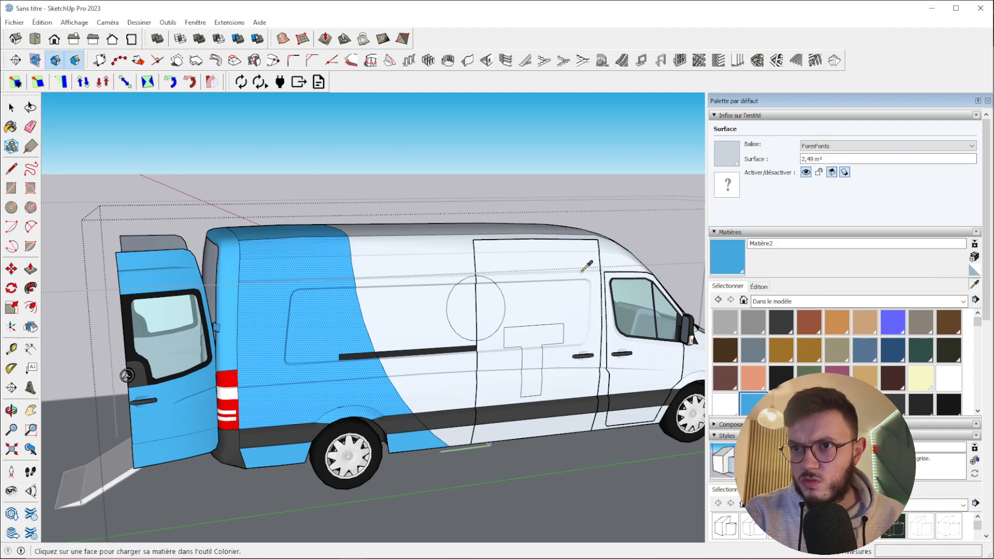
pyautogui.scroll(2, 570, 283)
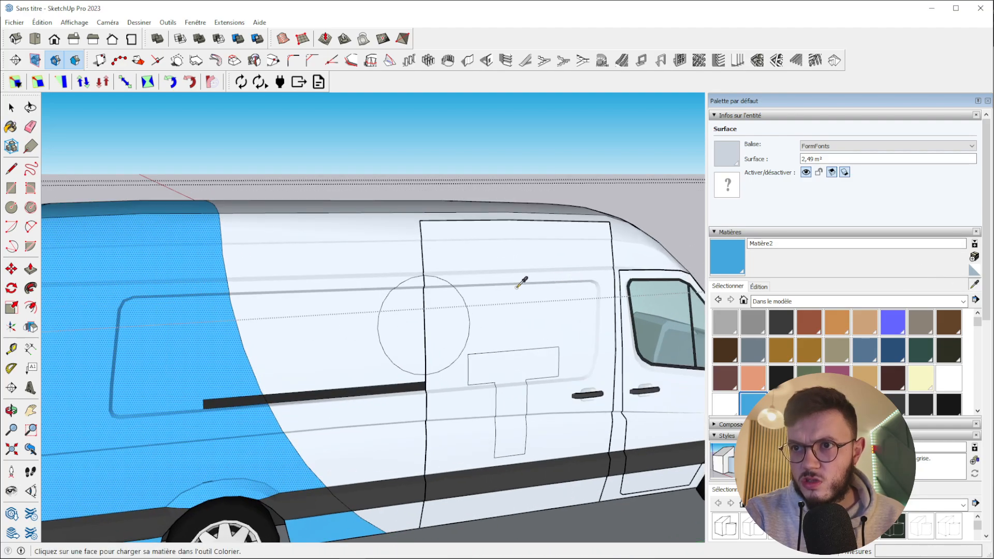
pyautogui.click(974, 257)
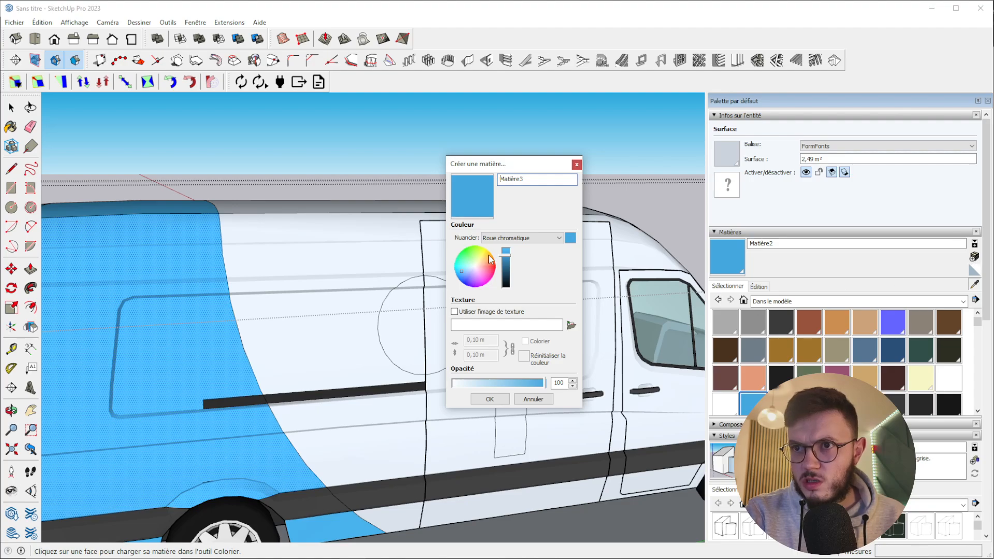
pyautogui.click(485, 253)
pyautogui.click(500, 399)
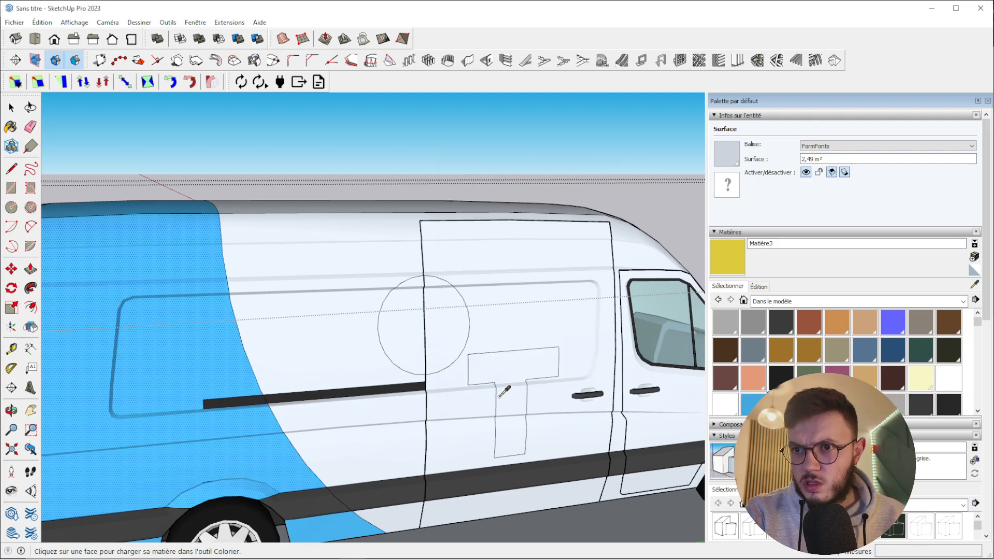
pyautogui.click(437, 327)
pyautogui.click(419, 326)
# Paint the matching circle on the opposite side of the van with the yellow material.
pyautogui.moveTo(420, 326)
pyautogui.mouseDown(button='middle')
pyautogui.moveTo(418, 354)
pyautogui.moveTo(171, 302)
pyautogui.moveTo(530, 304)
pyautogui.mouseUp(button='middle')
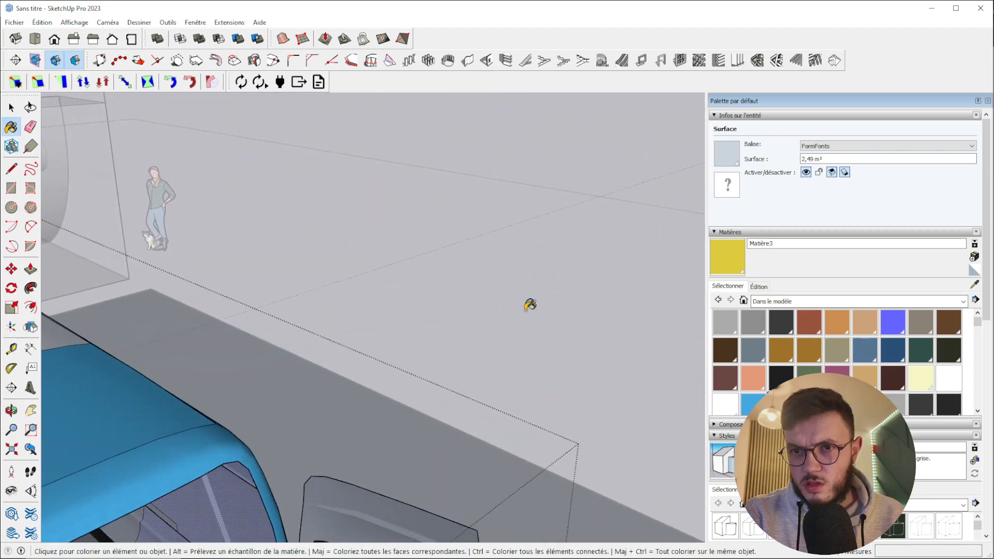
pyautogui.scroll(-4, 530, 304)
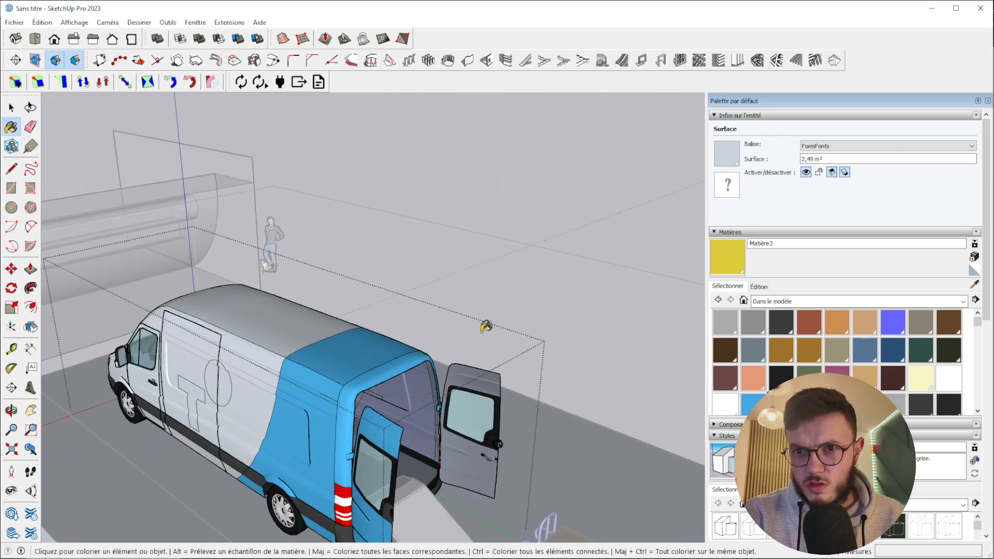
pyautogui.click(222, 382)
# Try the Heather_Skin material on the T shape, and repaint it with the green Heather_Stripe1 material.
pyautogui.moveTo(329, 358); pyautogui.dragTo(301, 308, button='middle')
pyautogui.scroll(2, 120, 307)
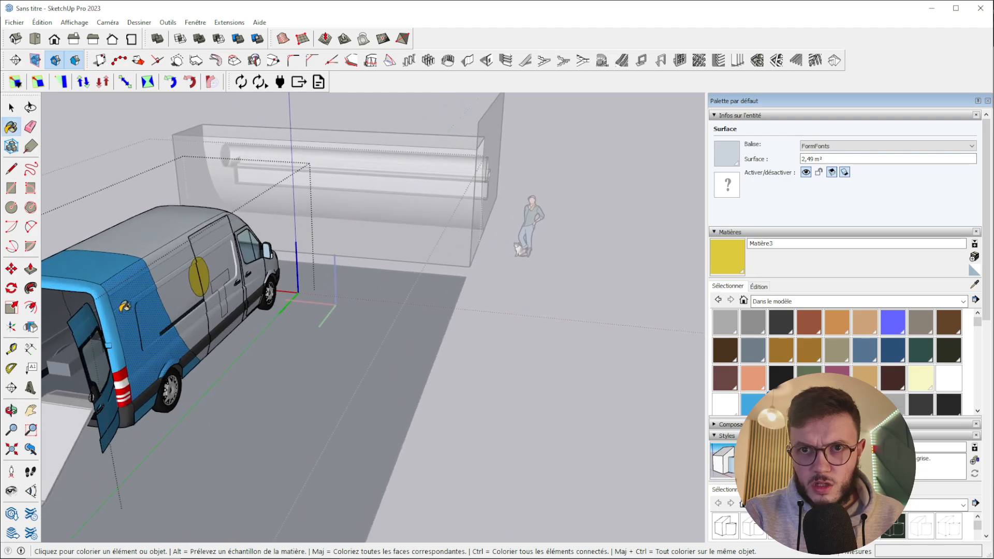
pyautogui.scroll(5, 125, 306)
pyautogui.moveTo(295, 269); pyautogui.dragTo(73, 276, button='middle')
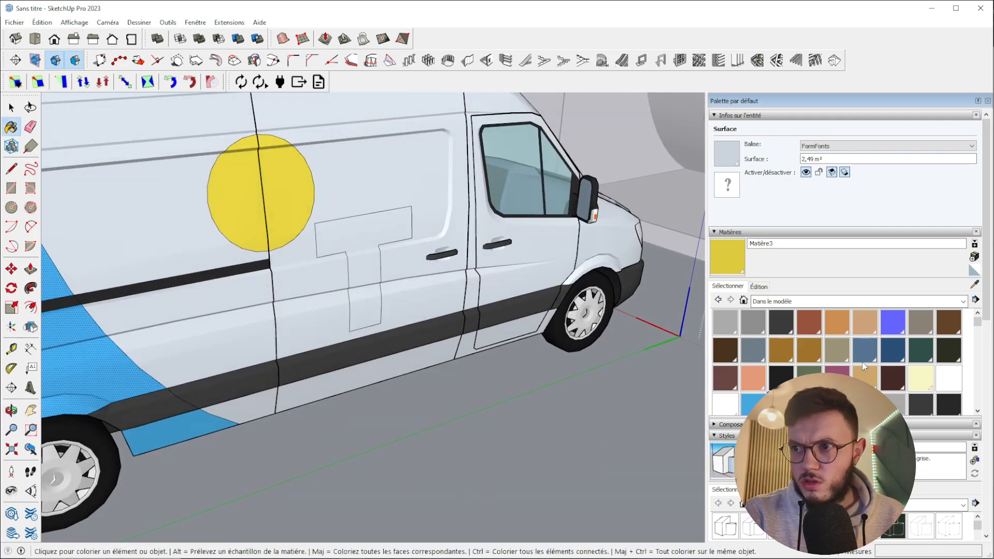
pyautogui.click(756, 379)
pyautogui.click(376, 234)
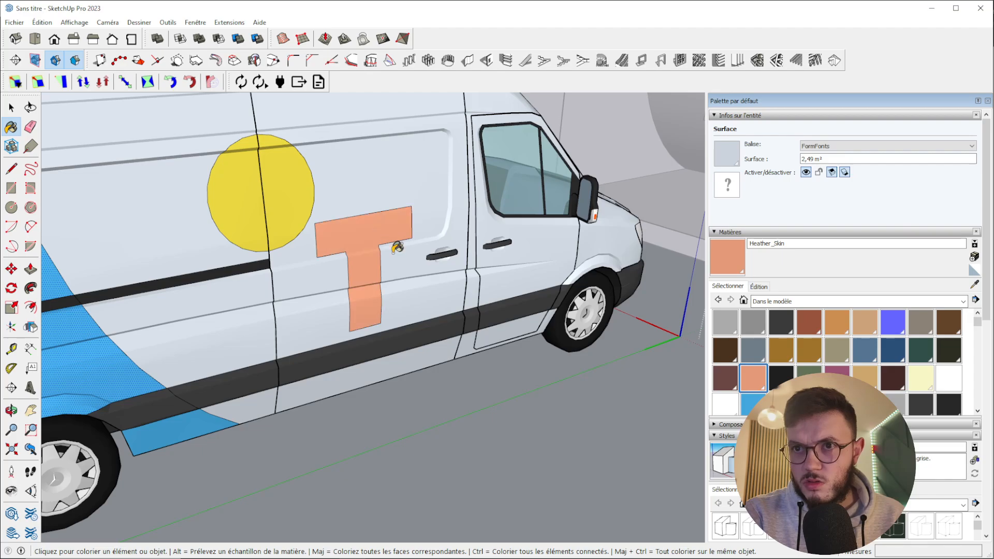
pyautogui.click(753, 350)
pyautogui.click(809, 378)
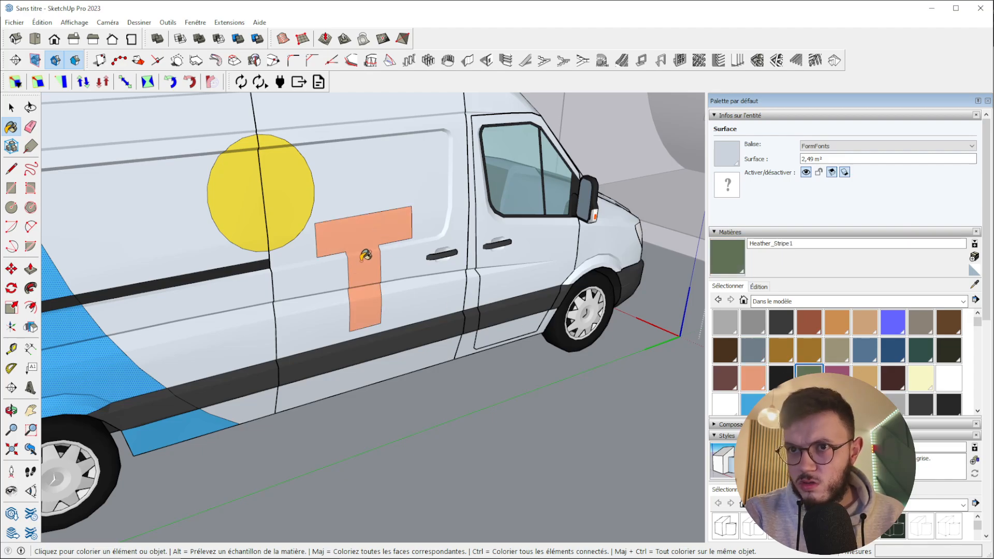
pyautogui.click(366, 254)
# Paint the T shape on the van's opposite side with the Heather_Stripe1 material.
pyautogui.moveTo(362, 257)
pyautogui.mouseDown(button='middle')
pyautogui.moveTo(311, 299)
pyautogui.moveTo(786, 350)
pyautogui.mouseUp(button='middle')
pyautogui.moveTo(282, 375); pyautogui.dragTo(492, 286, button='middle')
pyautogui.scroll(-3, 487, 306)
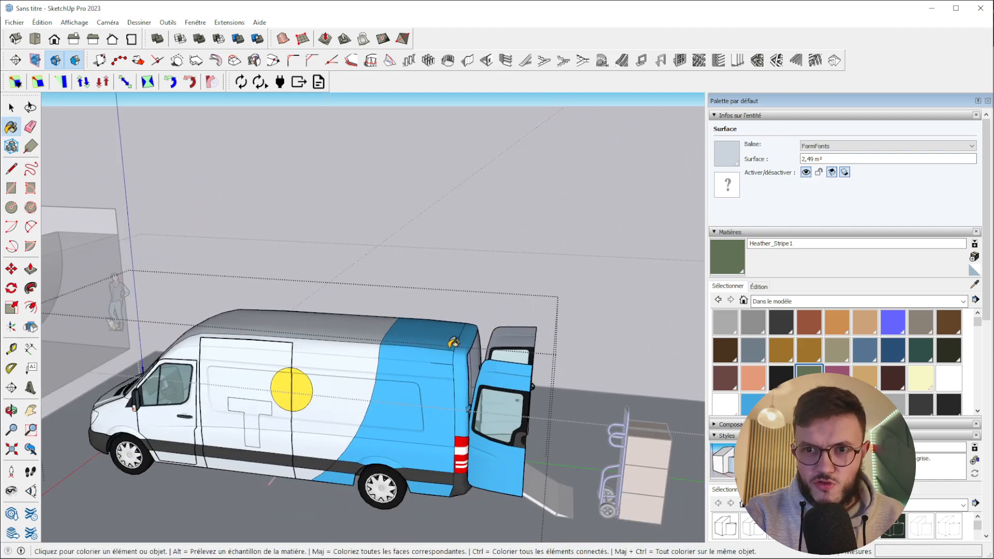
pyautogui.click(258, 407)
# Stop painting, close the van body's nested editing levels and clear the selection.
pyautogui.moveTo(419, 338)
pyautogui.mouseDown(button='middle')
pyautogui.moveTo(324, 362)
pyautogui.moveTo(218, 370)
pyautogui.mouseUp(button='middle')
pyautogui.scroll(-3, 572, 305)
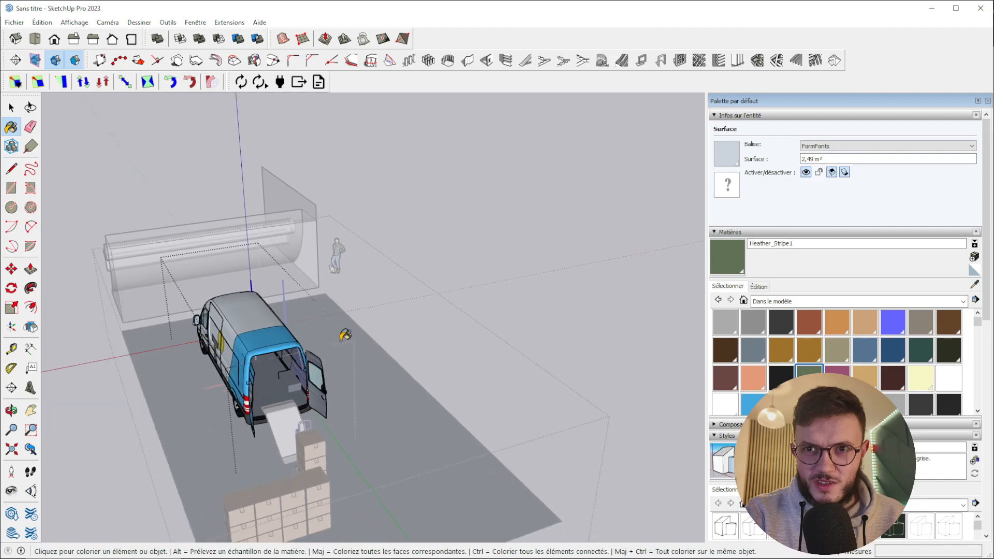
pyautogui.scroll(5, 228, 346)
pyautogui.scroll(-1, 326, 300)
pyautogui.moveTo(327, 300); pyautogui.dragTo(602, 309, button='middle')
pyautogui.scroll(-3, 601, 309)
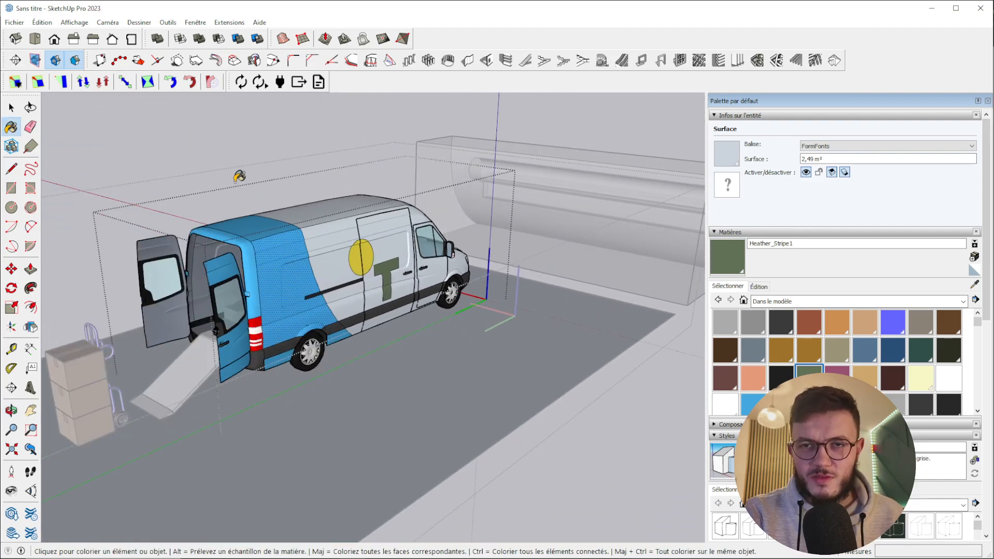
pyautogui.click(10, 107)
pyautogui.press('Escape')
pyautogui.press('Escape')
# Examine the painted graphics along the side of the van from several distances and angles.
pyautogui.moveTo(421, 284); pyautogui.dragTo(370, 280, button='middle')
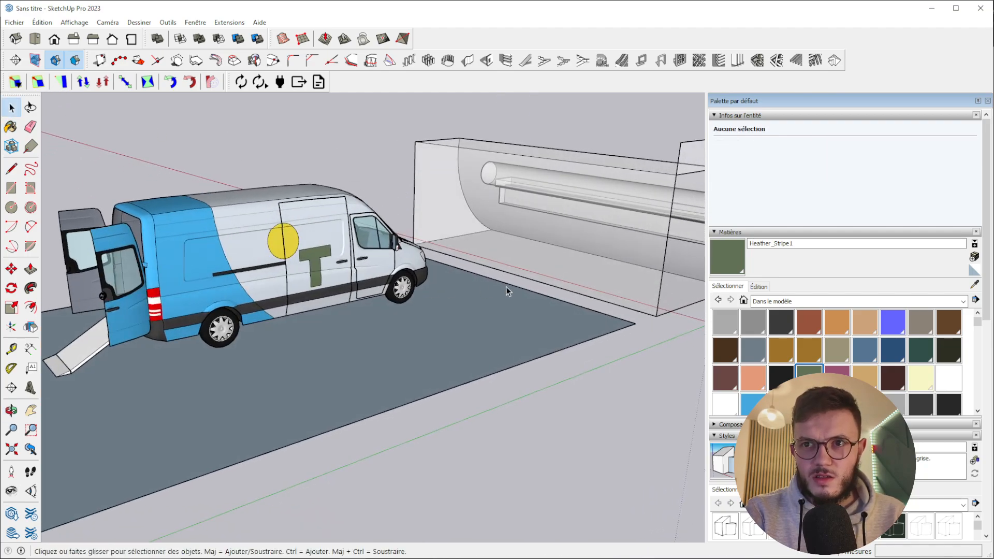
pyautogui.scroll(-4, 508, 290)
pyautogui.scroll(4, 362, 263)
pyautogui.moveTo(463, 259); pyautogui.dragTo(381, 270, button='middle')
pyautogui.scroll(-3, 429, 244)
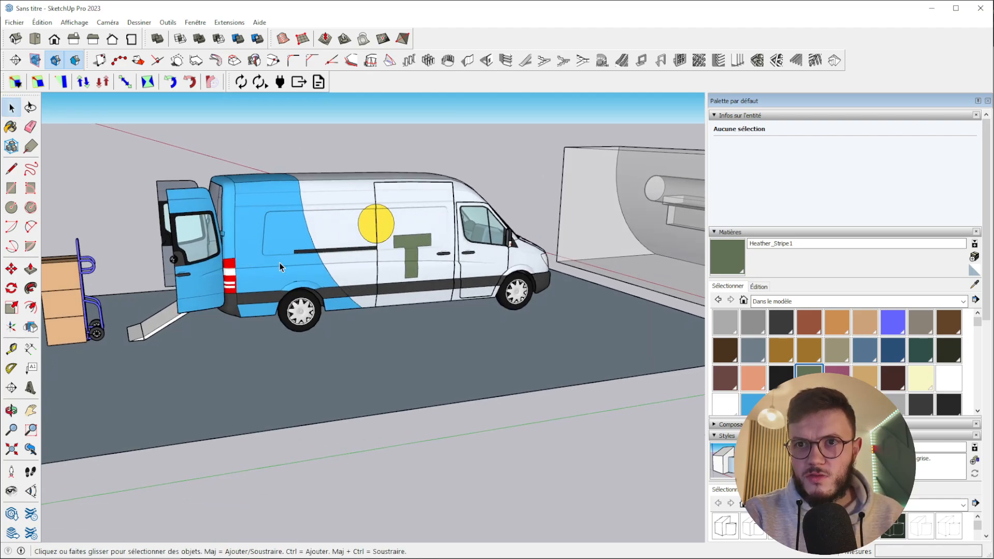
pyautogui.scroll(1, 258, 229)
pyautogui.scroll(1, 280, 189)
pyautogui.moveTo(305, 258); pyautogui.dragTo(322, 238, button='middle')
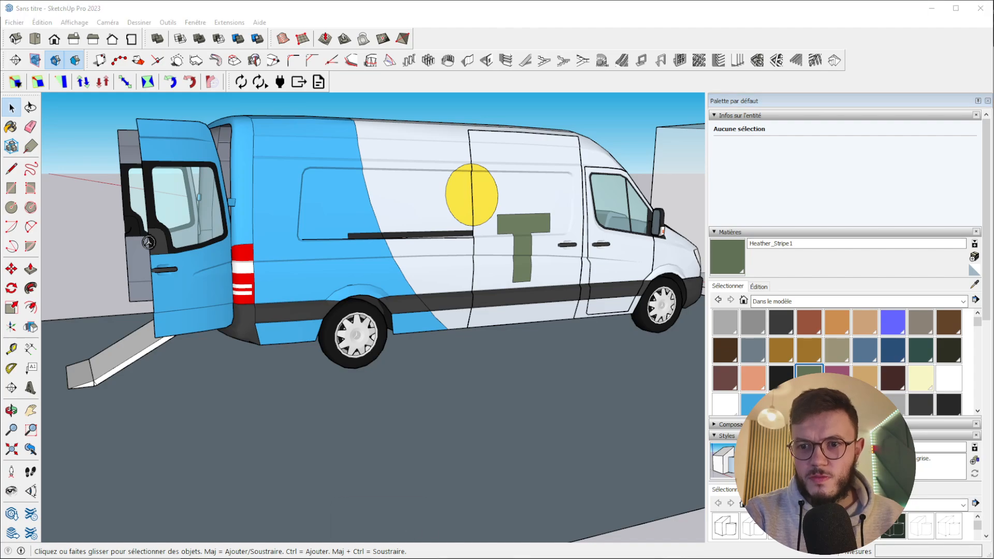
# Switch to Twinmotion and examine the side graphics of the imported van up close.
pyautogui.hotkey('alt', 'Tab')
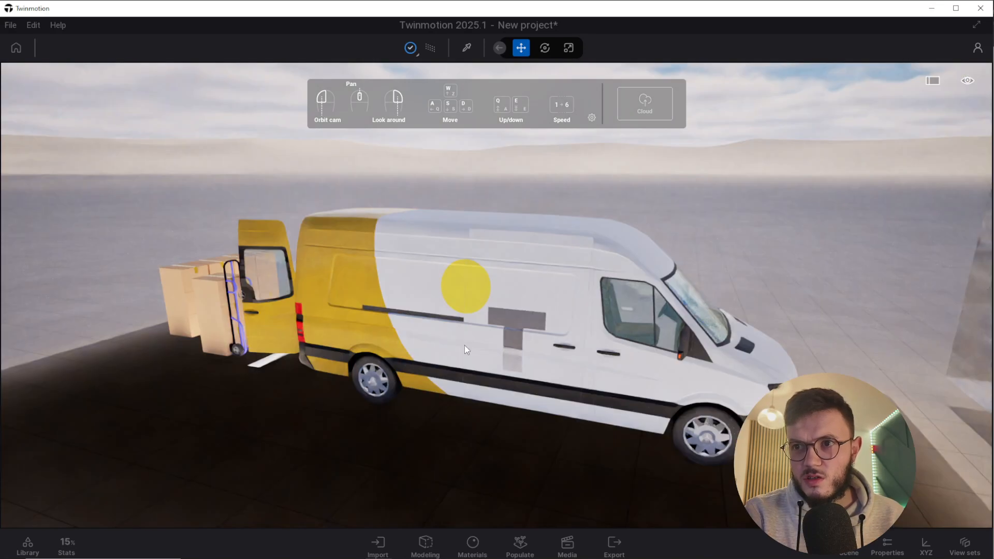
pyautogui.scroll(5, 464, 345)
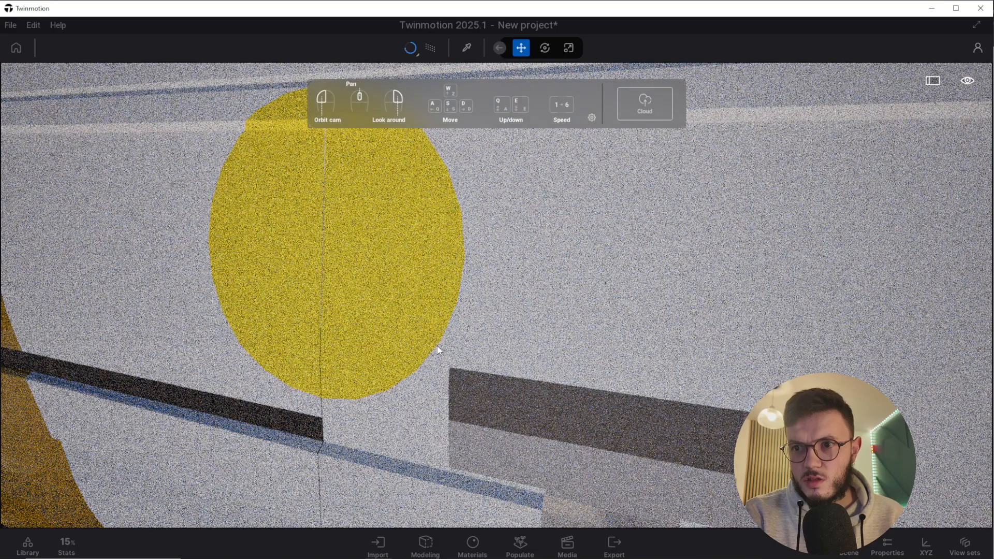
pyautogui.scroll(-6, 437, 346)
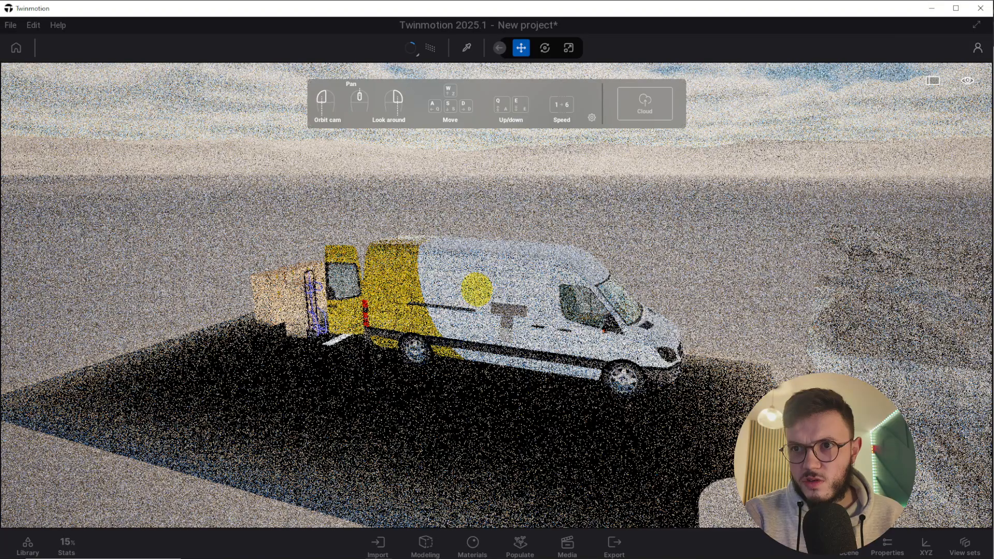
pyautogui.moveTo(438, 350); pyautogui.dragTo(802, 393, button='middle')
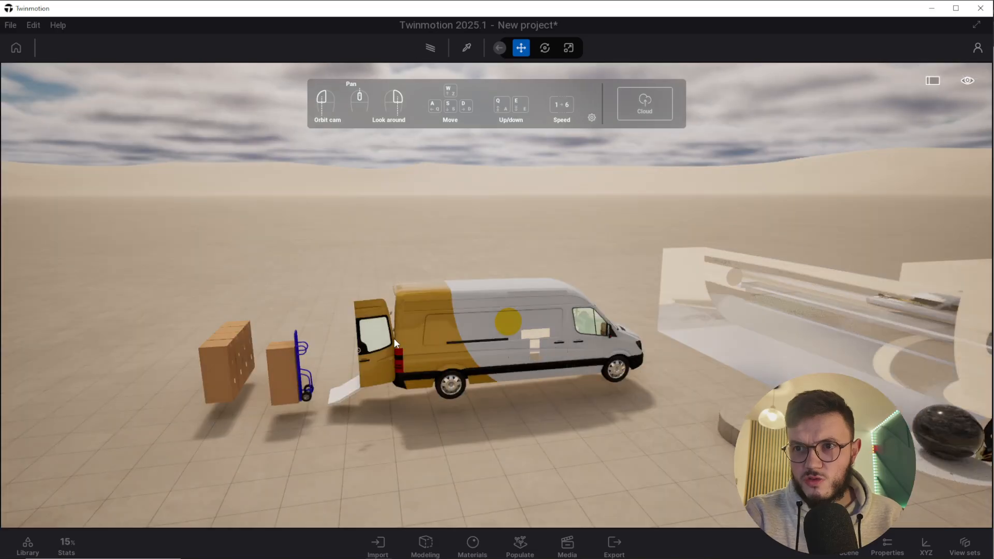
pyautogui.scroll(8, 393, 337)
pyautogui.scroll(-6, 435, 346)
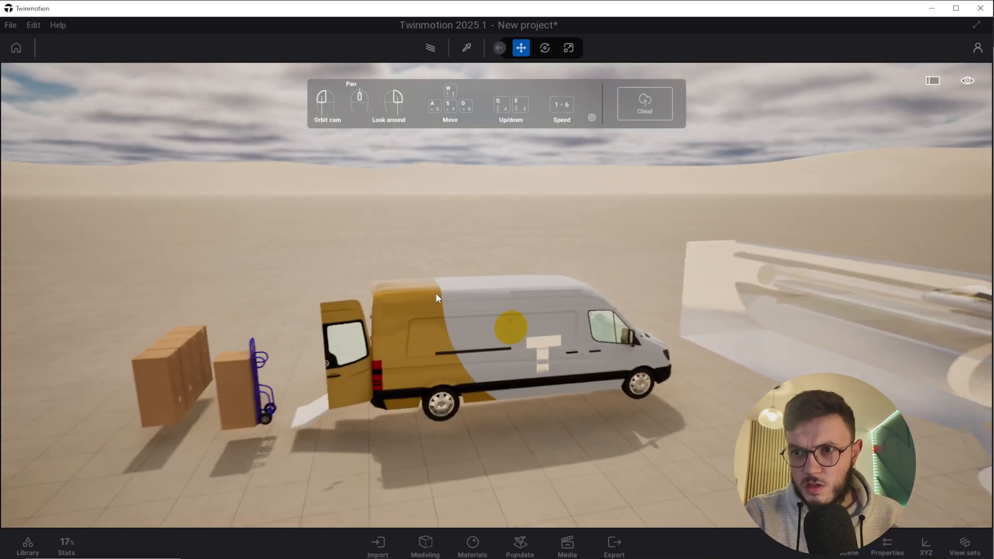
pyautogui.scroll(8, 434, 347)
pyautogui.moveTo(434, 350); pyautogui.dragTo(301, 192, button='middle')
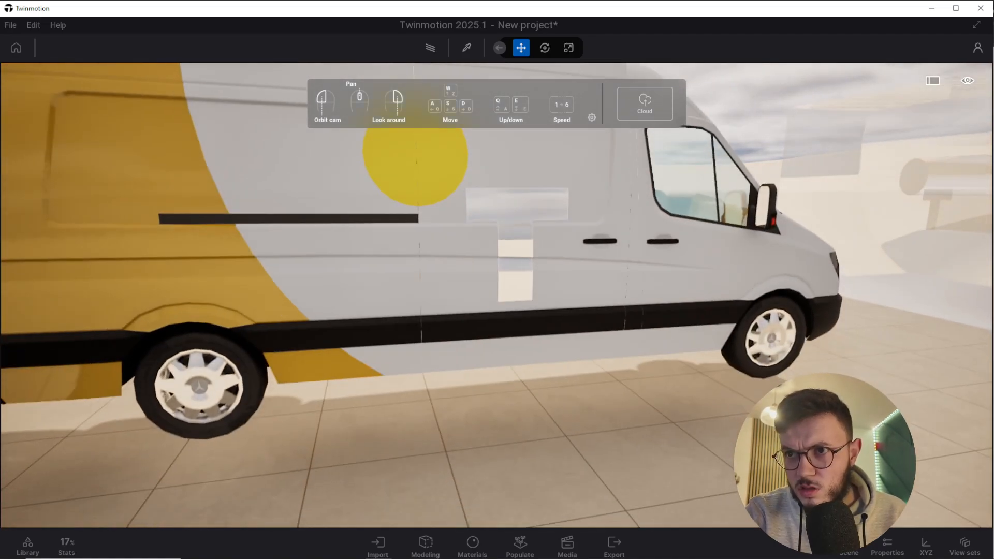
pyautogui.moveTo(544, 275); pyautogui.dragTo(521, 244, button='middle')
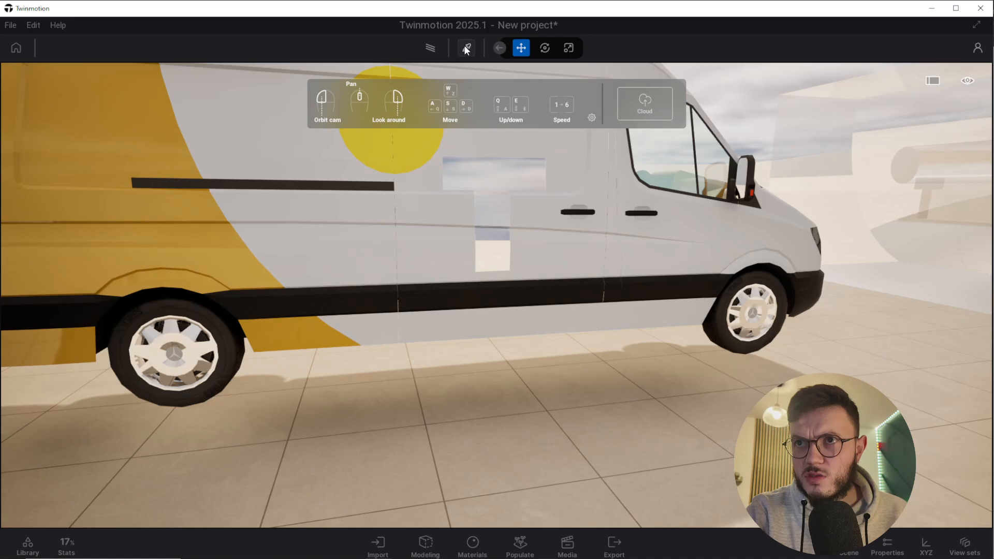
# Sample the material of the van's T shape and replace it with Car paint Grey from the Car paint library.
pyautogui.click(466, 48)
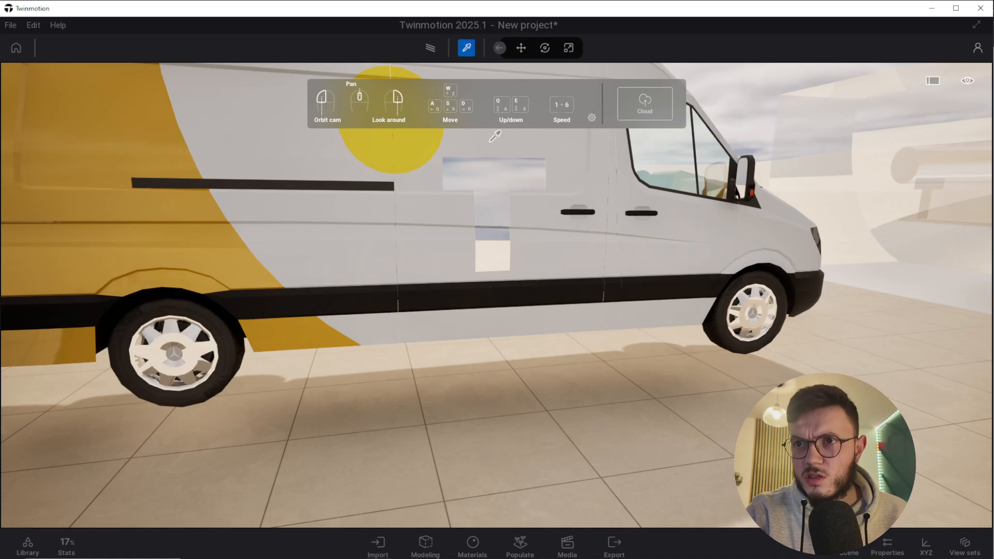
pyautogui.click(499, 171)
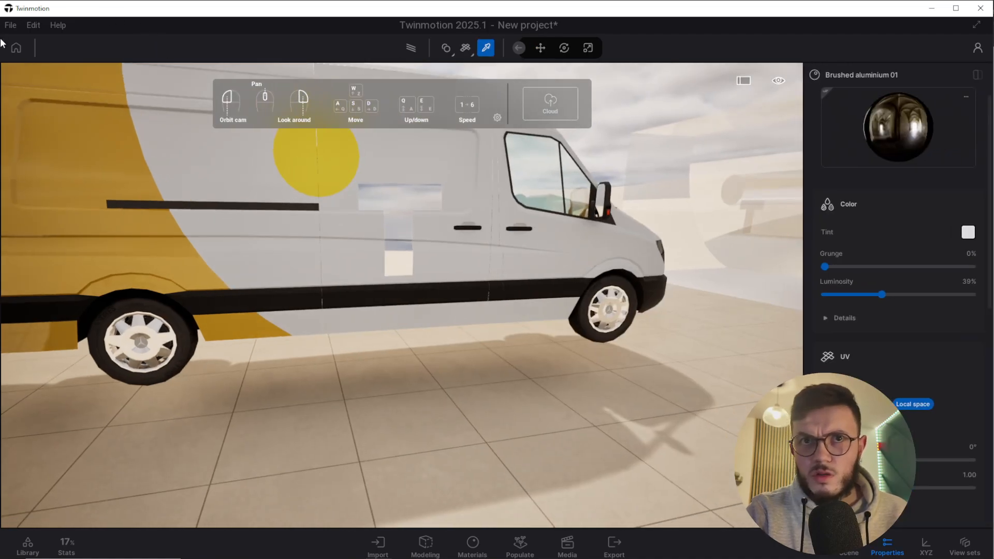
pyautogui.click(28, 546)
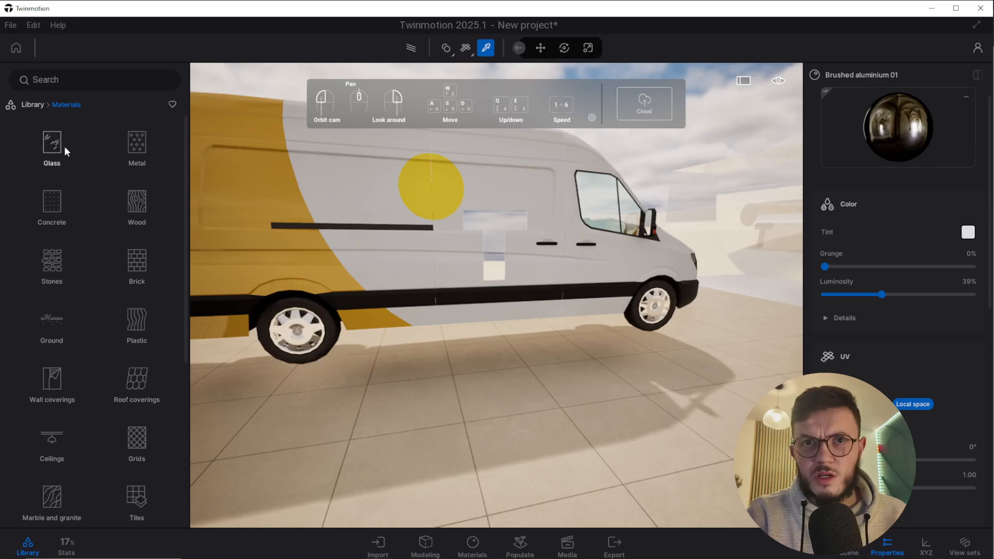
pyautogui.scroll(-5, 102, 349)
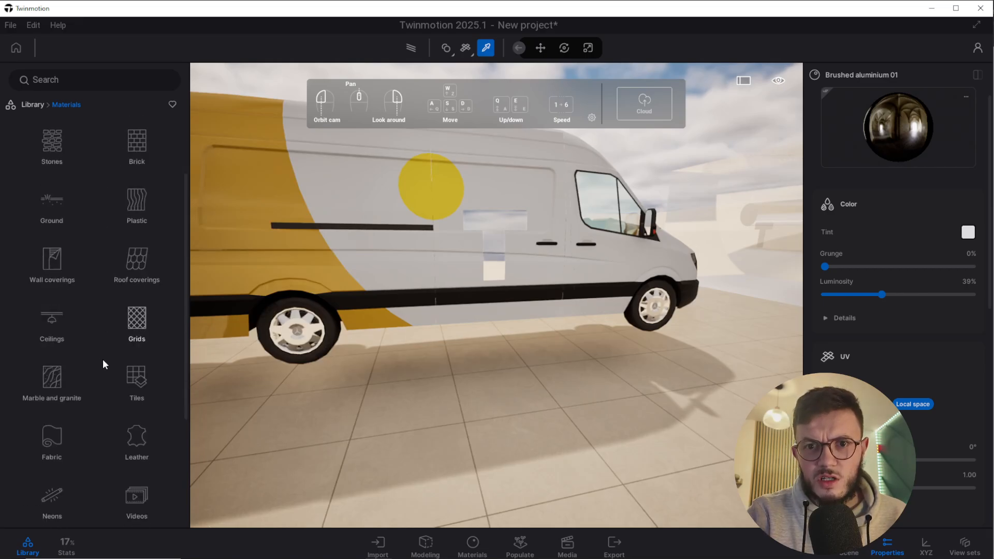
pyautogui.click(142, 432)
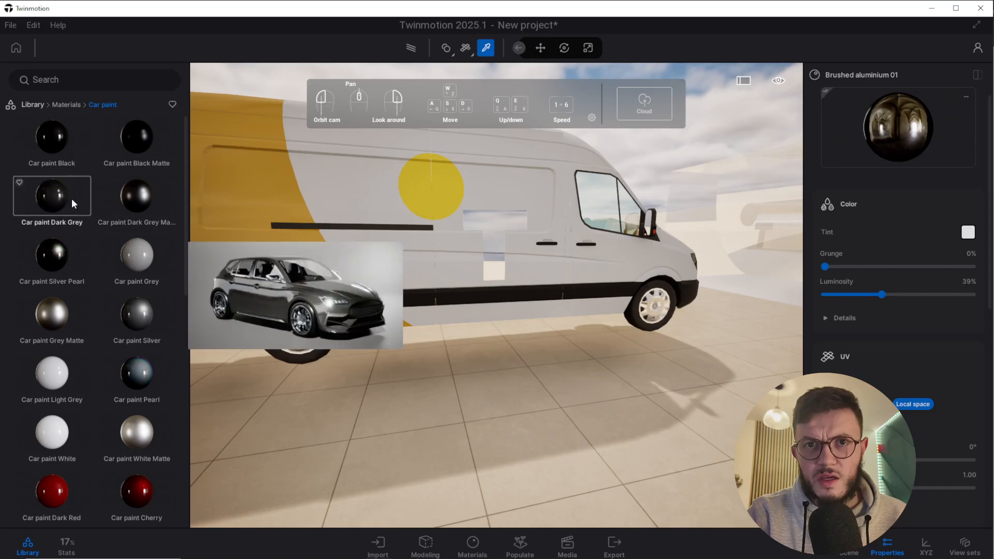
pyautogui.moveTo(137, 253)
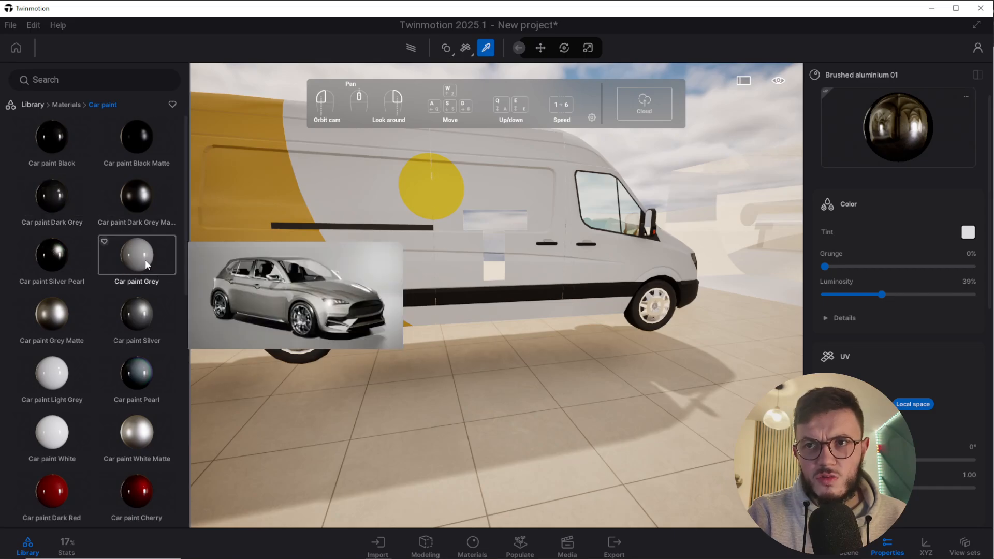
pyautogui.moveTo(145, 260); pyautogui.dragTo(486, 223)
pyautogui.click(486, 218)
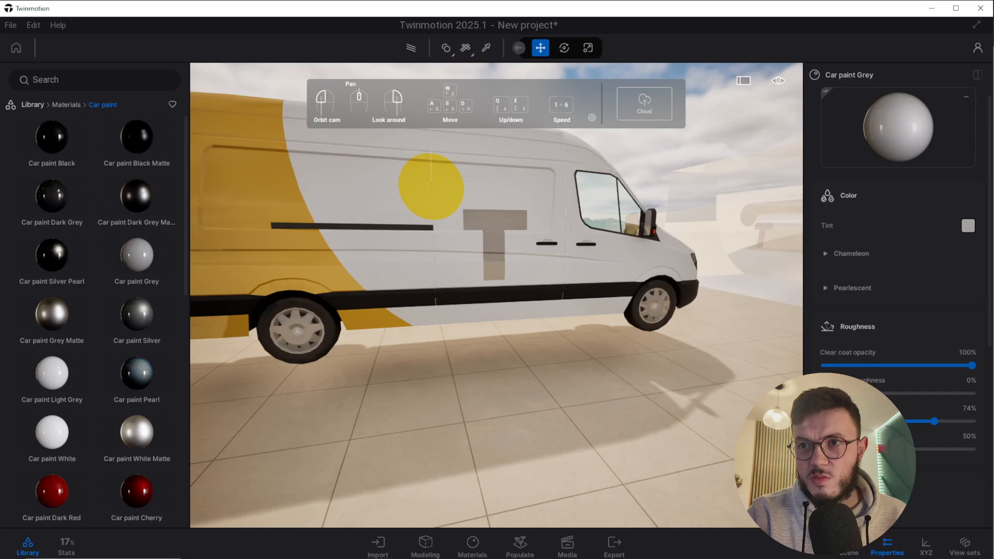
pyautogui.moveTo(486, 219); pyautogui.dragTo(501, 231, button='middle')
pyautogui.click(967, 226)
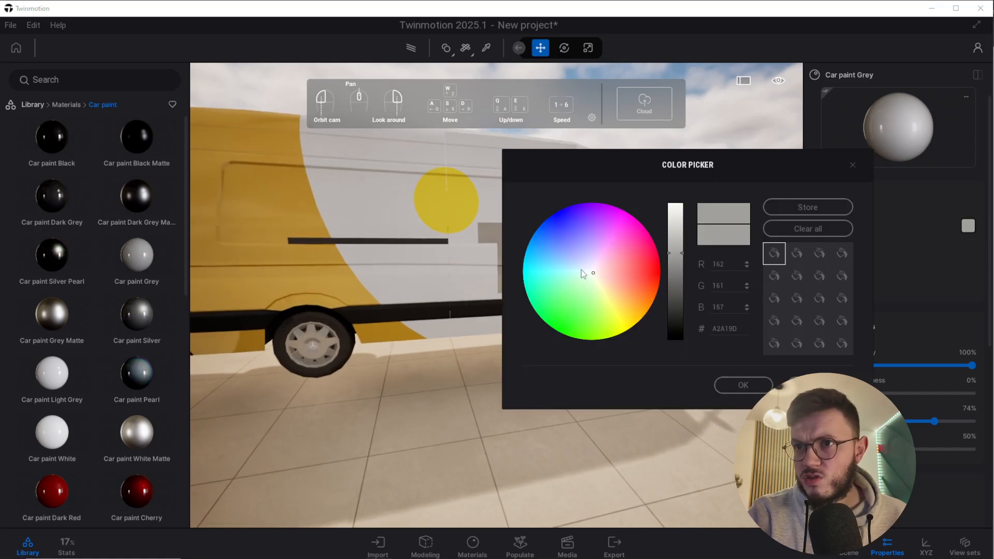
pyautogui.click(579, 292)
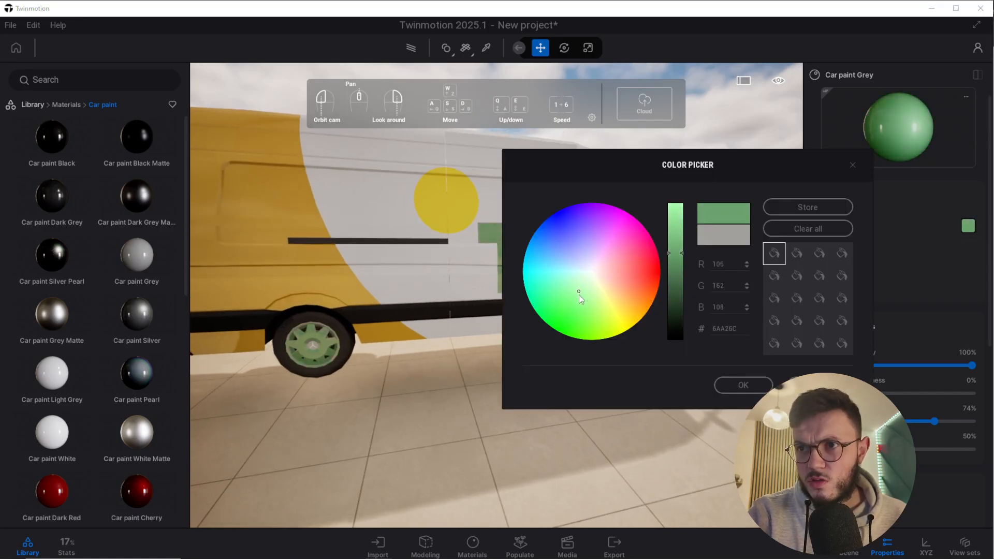
pyautogui.click(581, 297)
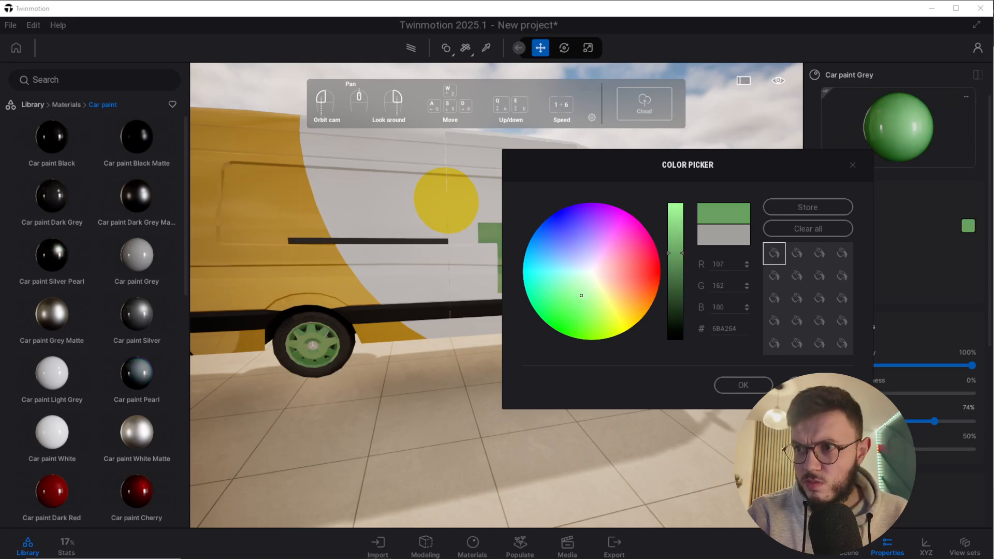
pyautogui.click(823, 385)
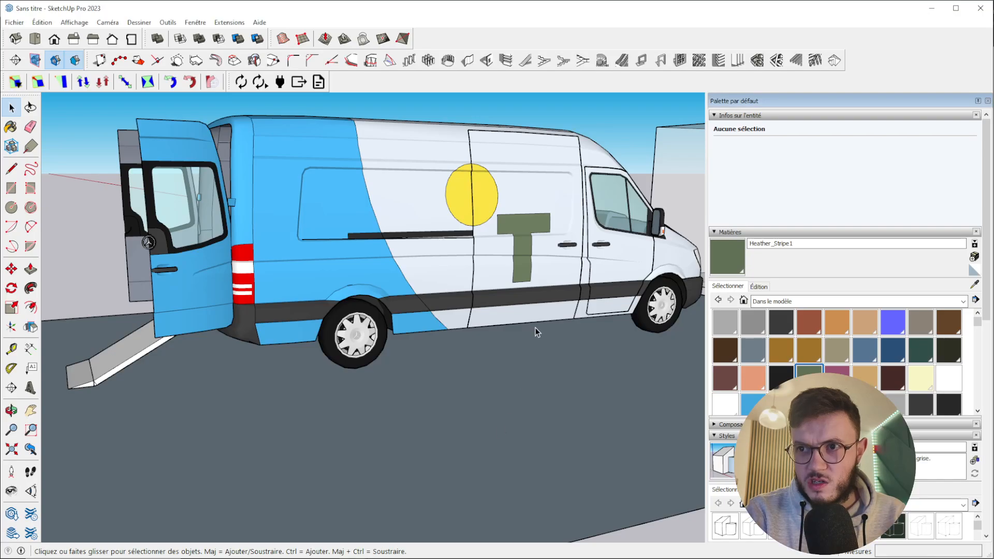
pyautogui.scroll(4, 501, 287)
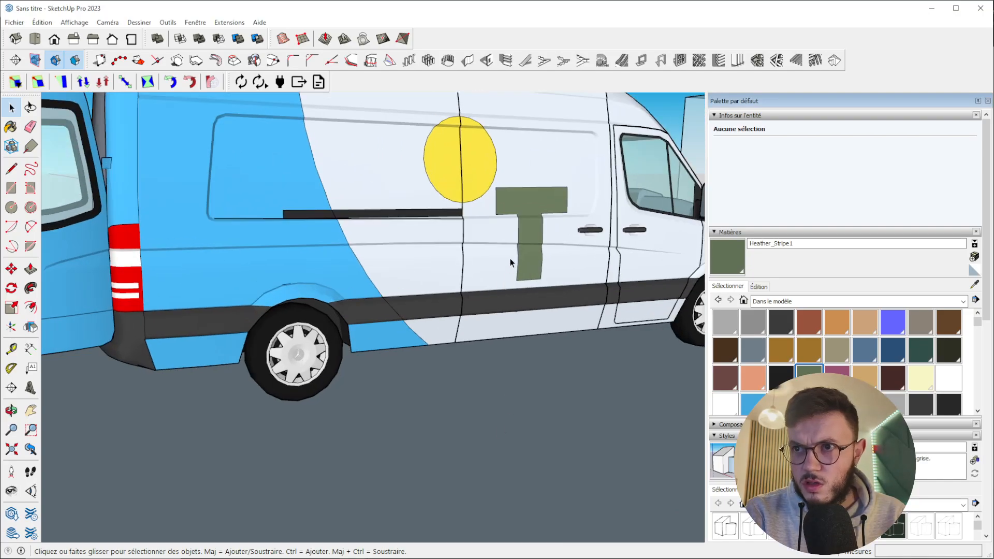
pyautogui.moveTo(510, 259); pyautogui.dragTo(506, 252, button='middle')
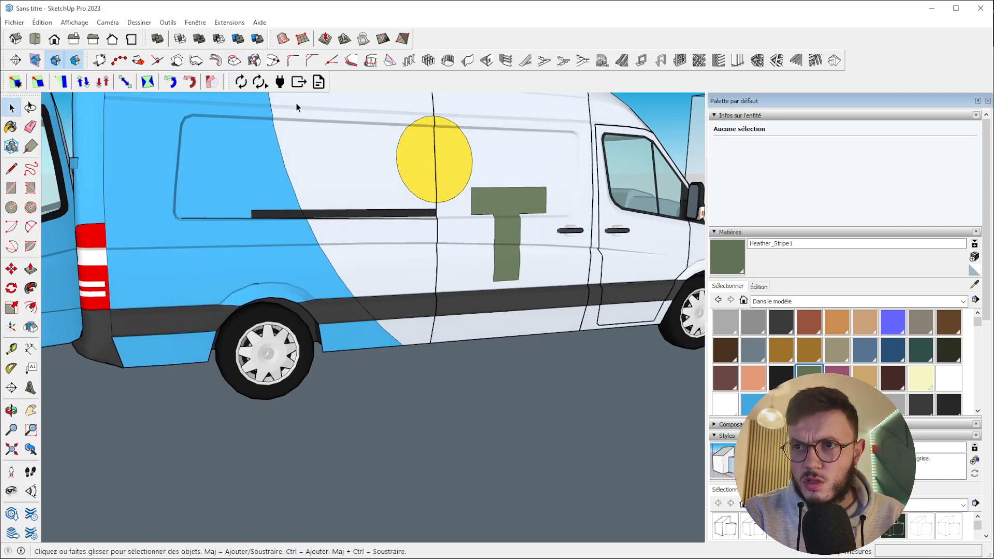
pyautogui.click(732, 262)
pyautogui.click(513, 195)
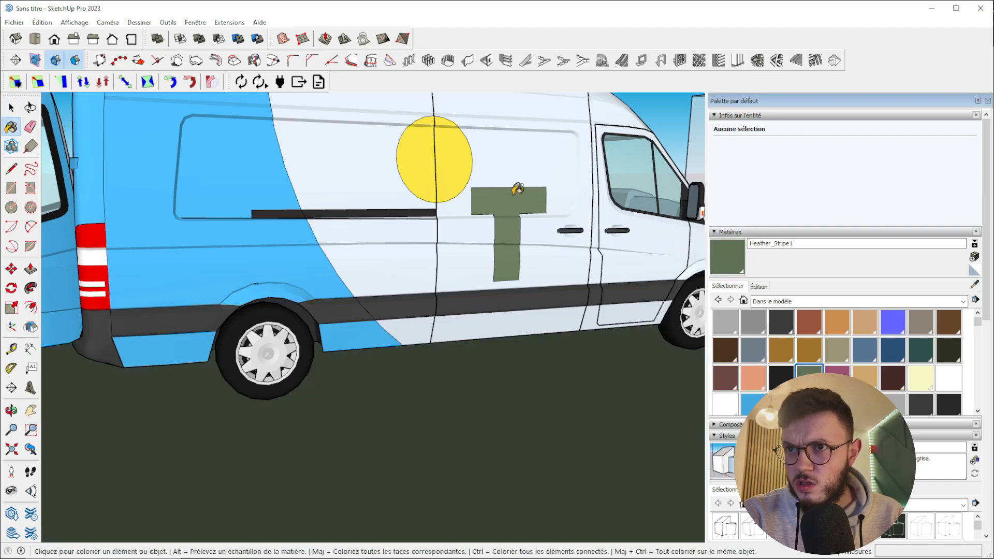
pyautogui.click(11, 107)
pyautogui.hotkey('ctrl', 'z')
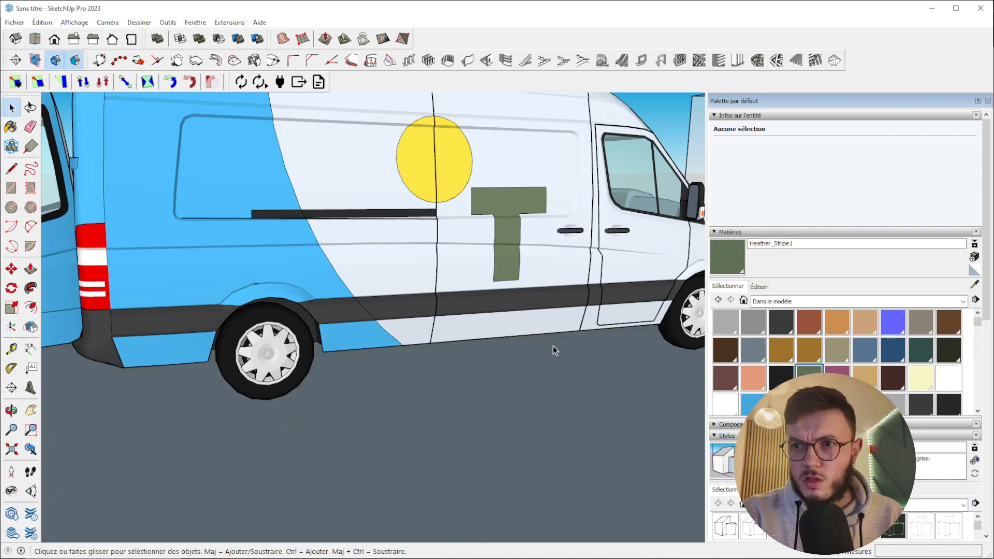
# In SketchUp, open the nested van component down to the T shape and paint the T with Heather_Skin.
pyautogui.click(499, 198)
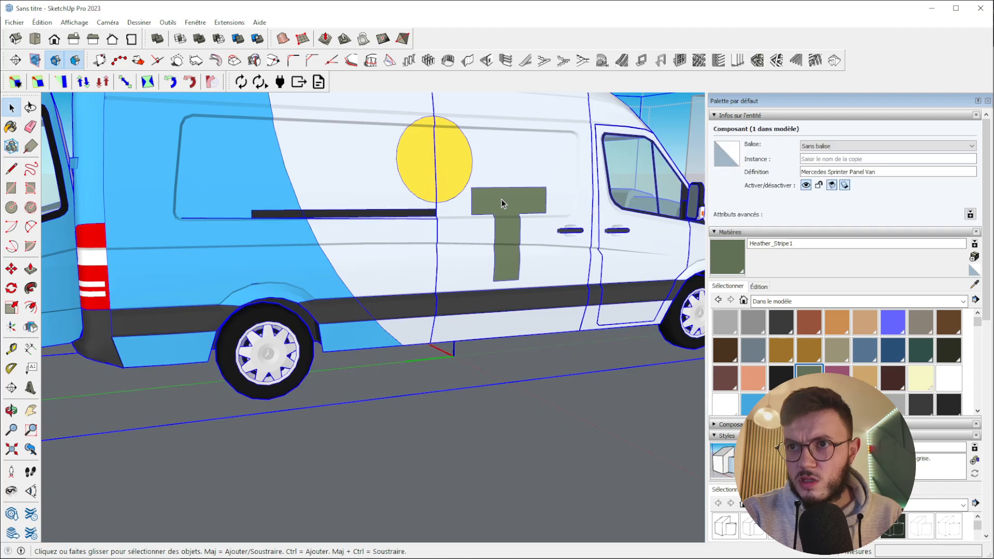
pyautogui.tripleClick(501, 199)
pyautogui.click(512, 238)
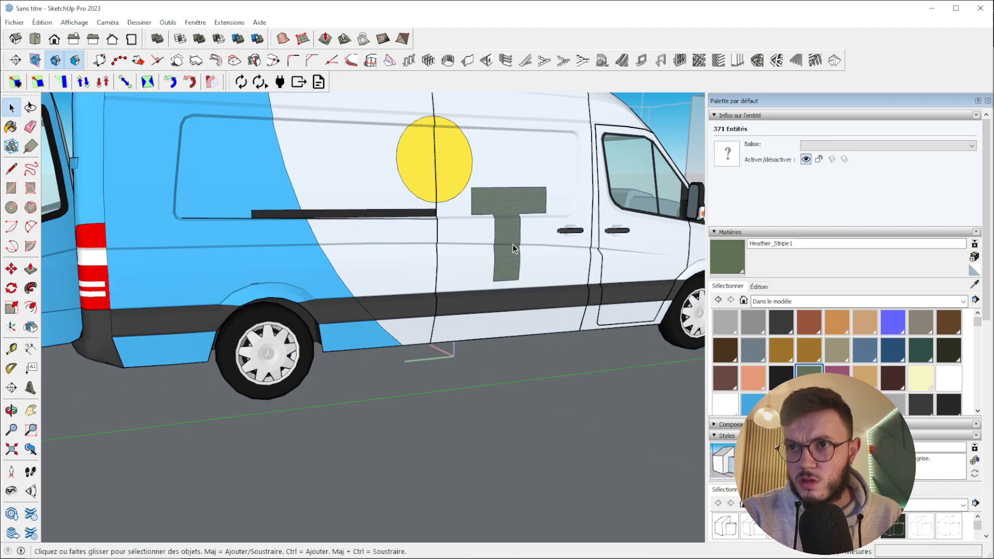
pyautogui.click(750, 373)
pyautogui.click(509, 198)
pyautogui.moveTo(508, 198)
pyautogui.mouseDown(button='middle')
pyautogui.moveTo(318, 95)
pyautogui.moveTo(565, 169)
pyautogui.moveTo(713, 173)
pyautogui.moveTo(654, 181)
pyautogui.moveTo(672, 201)
pyautogui.moveTo(313, 179)
pyautogui.mouseUp(button='middle')
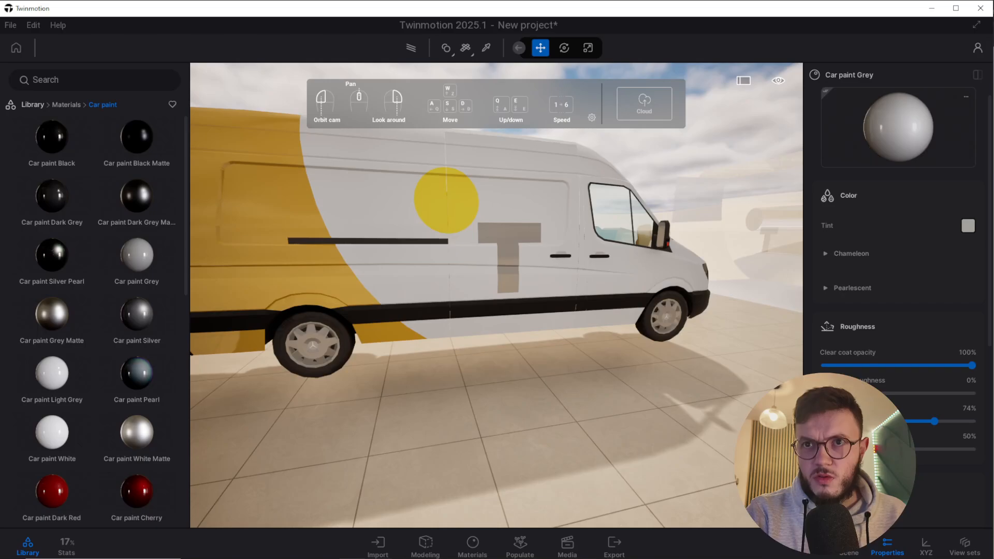
# Check the van in Twinmotion, then stop painting in SketchUp, close the van's nested editing levels and clear the selection.
pyautogui.press('a')
pyautogui.press('q')
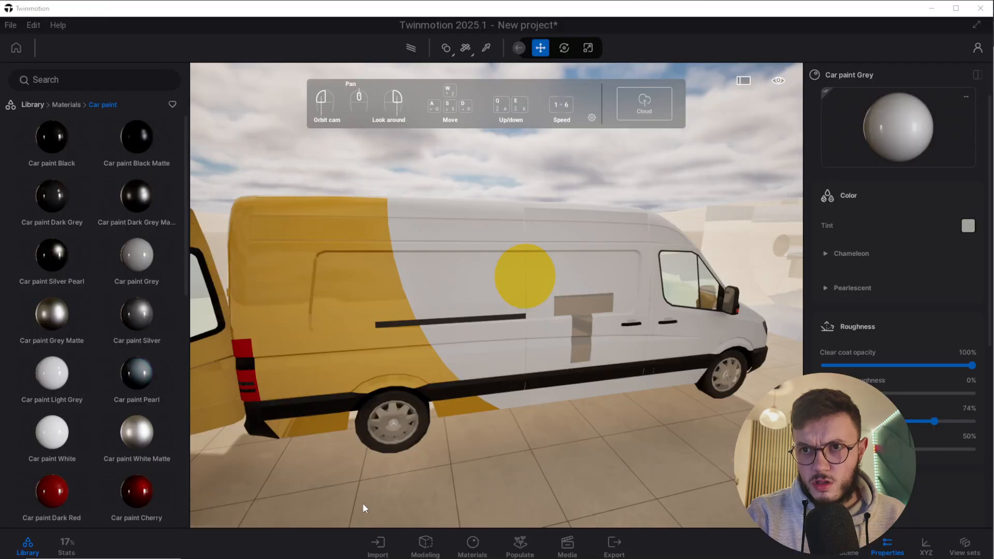
pyautogui.click(929, 7)
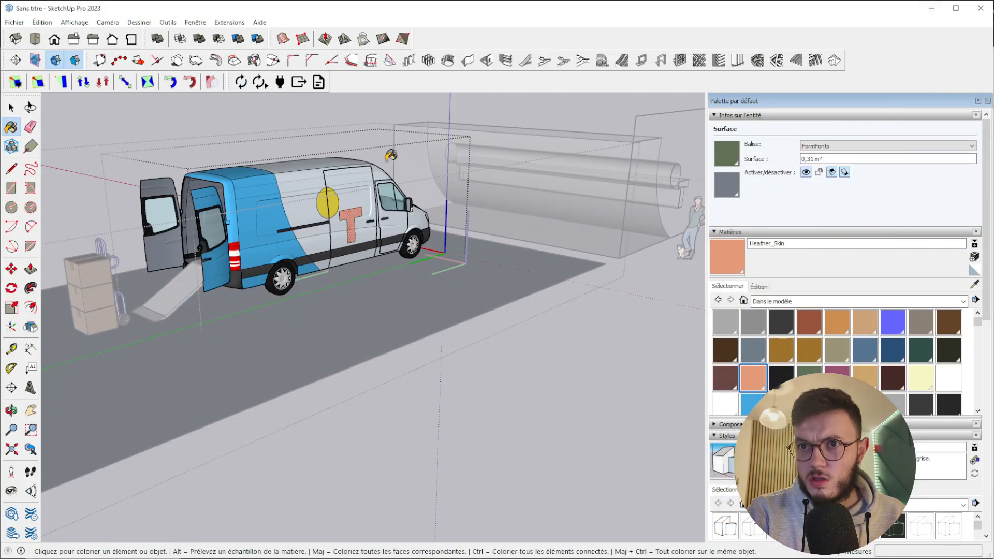
pyautogui.scroll(3, 317, 238)
pyautogui.click(12, 107)
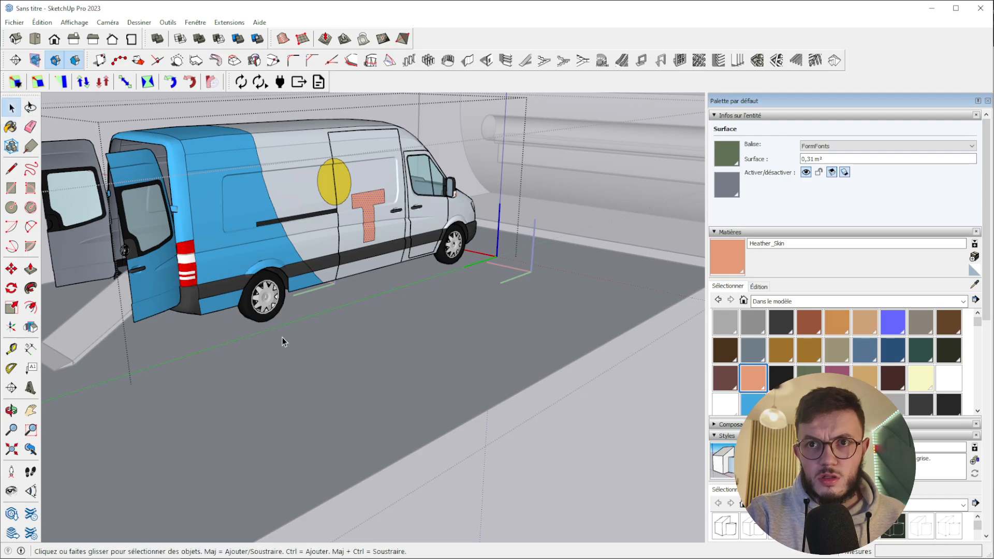
pyautogui.scroll(-5, 310, 346)
pyautogui.scroll(2, 518, 402)
pyautogui.click(517, 402)
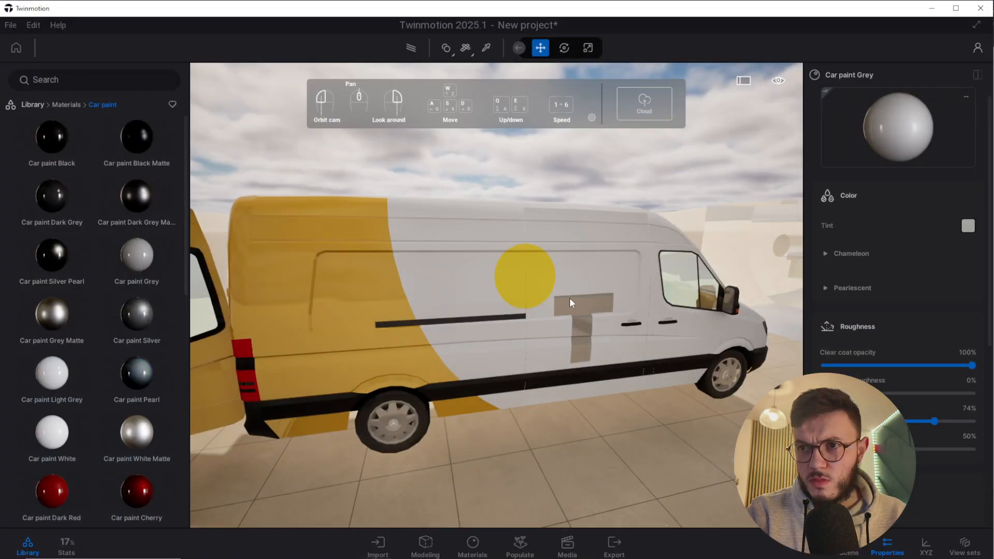
# Compare the van's T shape in Twinmotion and synchronise the SketchUp model to it with Direct Link.
pyautogui.scroll(-2, 569, 297)
pyautogui.scroll(4, 567, 296)
pyautogui.moveTo(566, 296); pyautogui.dragTo(533, 313, button='middle')
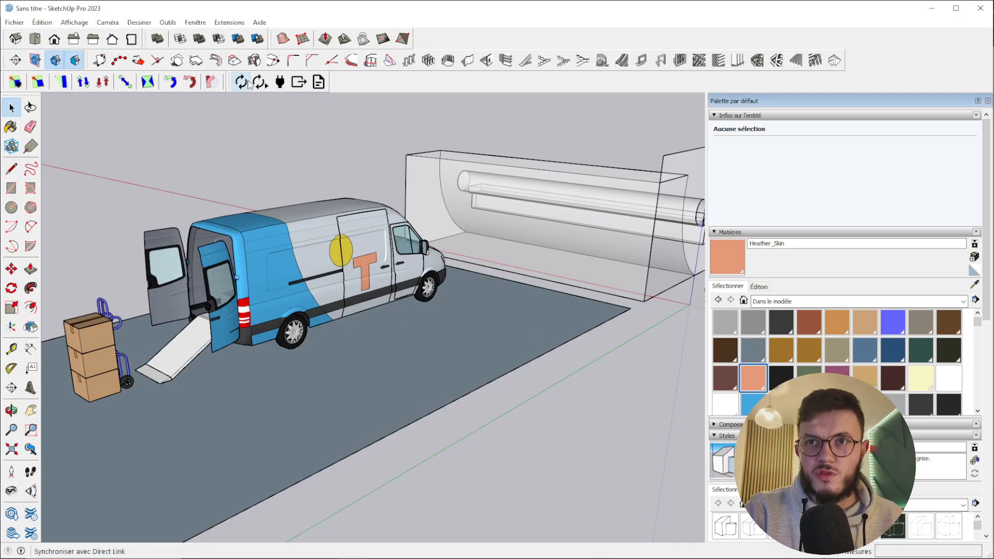
pyautogui.click(242, 82)
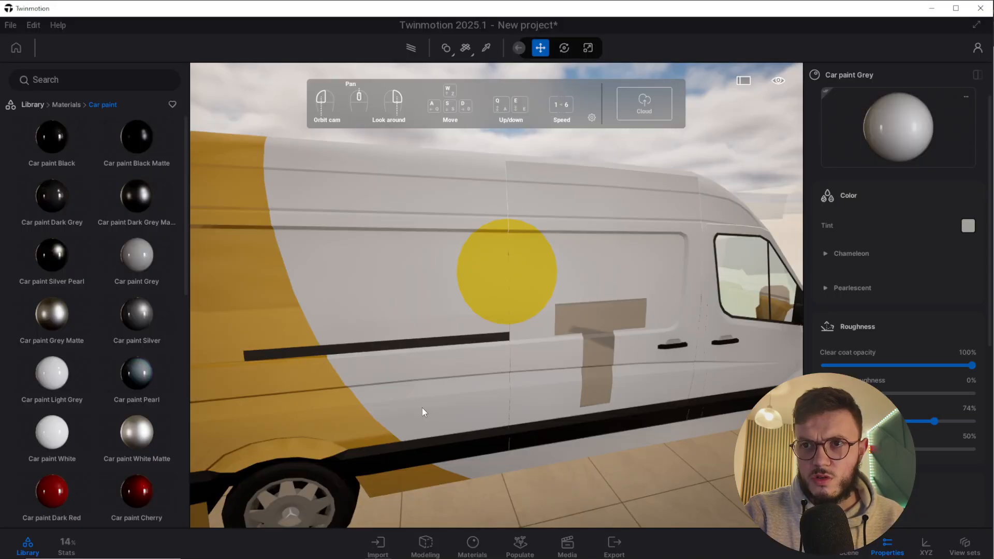
# In Twinmotion, apply Car paint Black Matte to the orange rear section of the van's side.
pyautogui.scroll(-5, 501, 300)
pyautogui.moveTo(500, 309); pyautogui.dragTo(522, 219, button='middle')
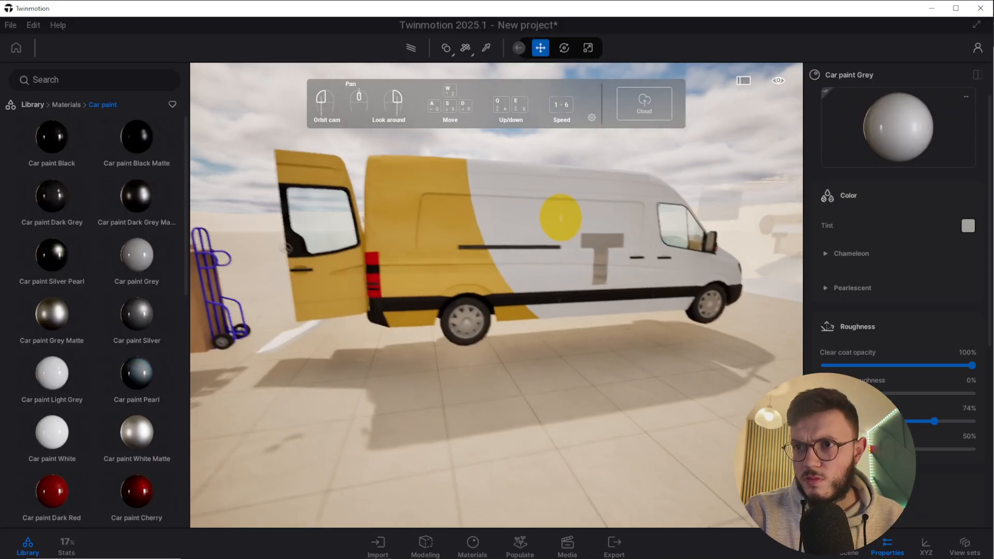
pyautogui.scroll(6, 505, 305)
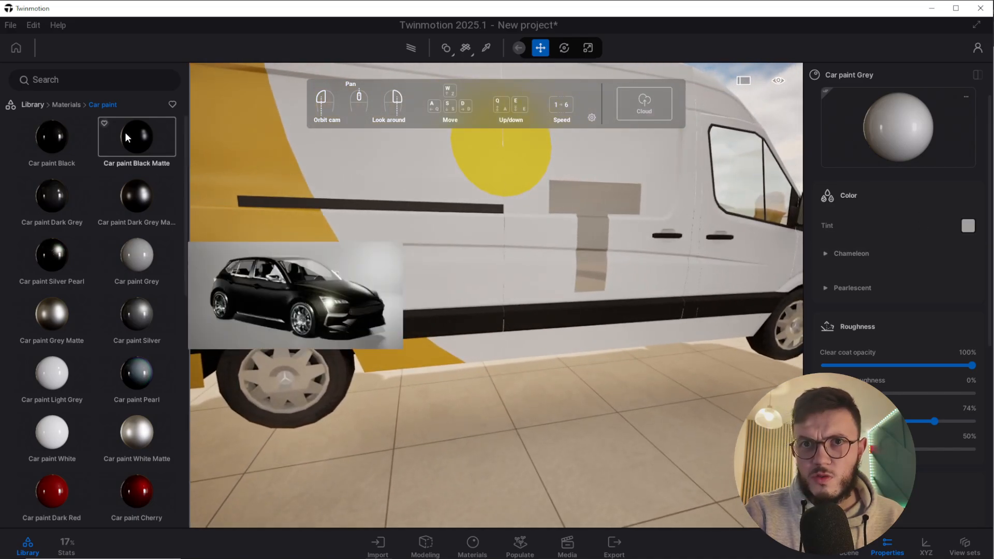
pyautogui.moveTo(129, 136); pyautogui.dragTo(258, 245)
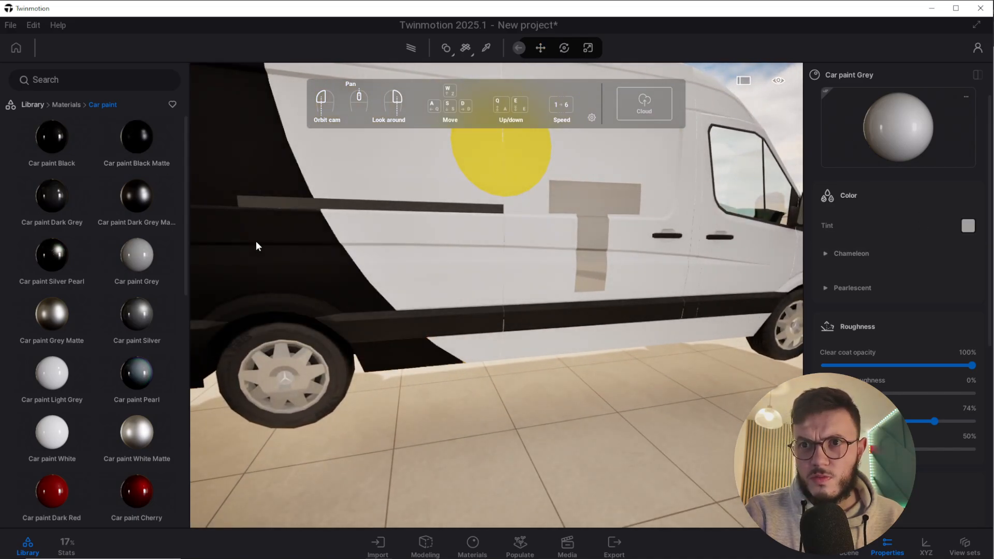
# Tint the rear section's Car paint Black Matte material blue, about #366FB6, and accept the colour.
pyautogui.click(967, 225)
pyautogui.click(580, 253)
pyautogui.moveTo(581, 253); pyautogui.dragTo(571, 235)
pyautogui.moveTo(671, 265); pyautogui.dragTo(673, 241)
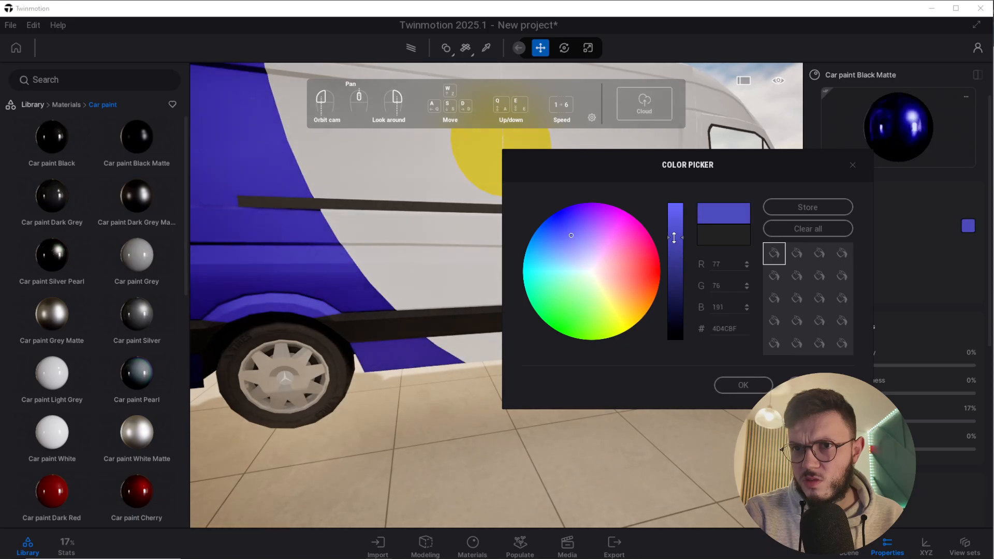
pyautogui.click(556, 238)
pyautogui.moveTo(555, 239)
pyautogui.mouseDown()
pyautogui.moveTo(583, 220)
pyautogui.moveTo(555, 231)
pyautogui.moveTo(564, 217)
pyautogui.moveTo(551, 244)
pyautogui.mouseUp()
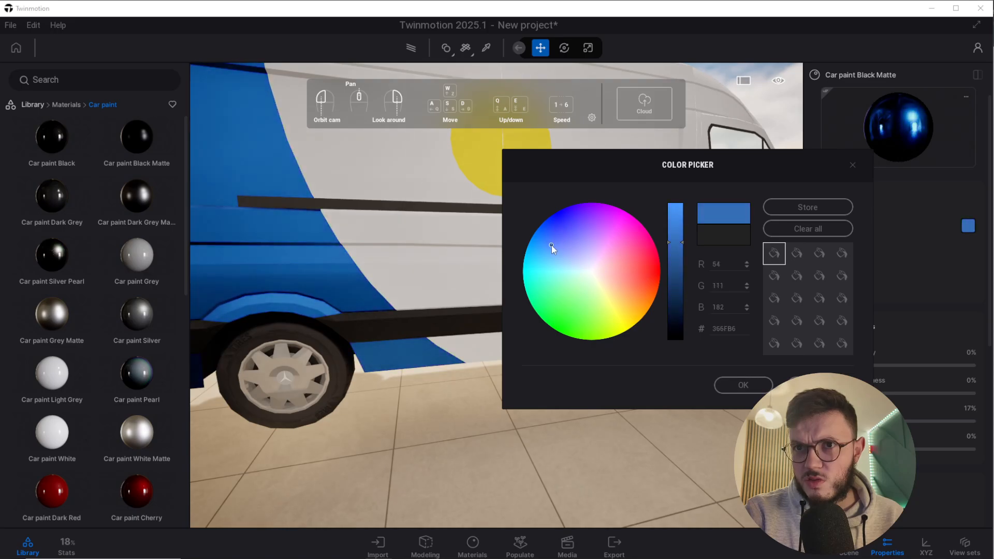
pyautogui.click(746, 384)
# Apply Car paint Grey to the circle on the van's side and tint it bright yellow.
pyautogui.moveTo(101, 284)
pyautogui.mouseDown()
pyautogui.moveTo(443, 198)
pyautogui.moveTo(508, 162)
pyautogui.mouseUp()
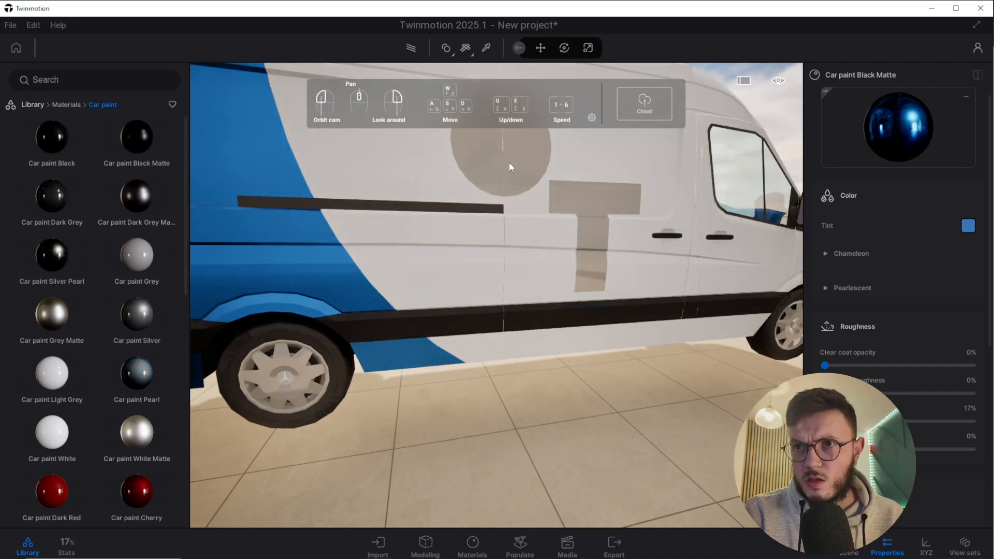
pyautogui.click(967, 225)
pyautogui.moveTo(579, 273); pyautogui.dragTo(625, 318)
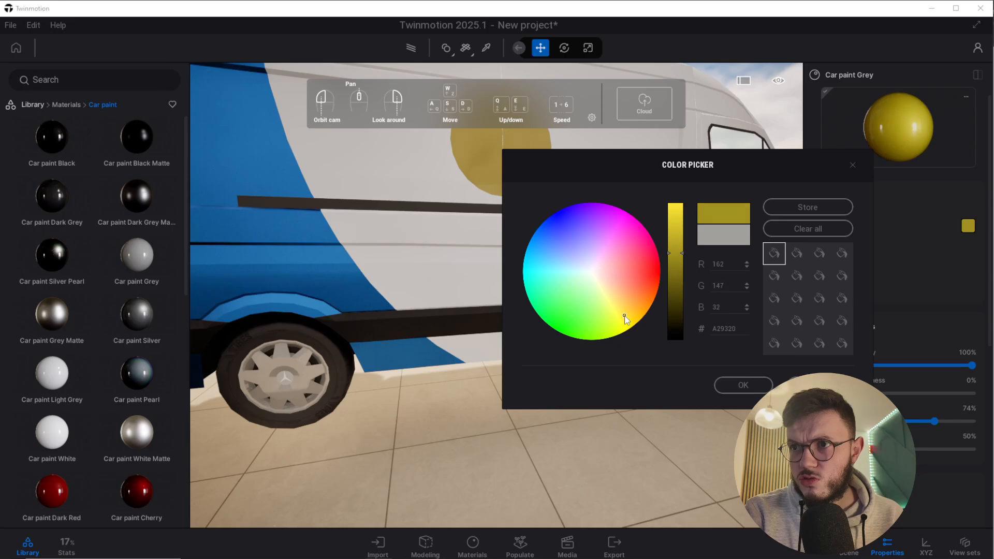
pyautogui.moveTo(673, 234); pyautogui.dragTo(673, 218)
pyautogui.click(736, 384)
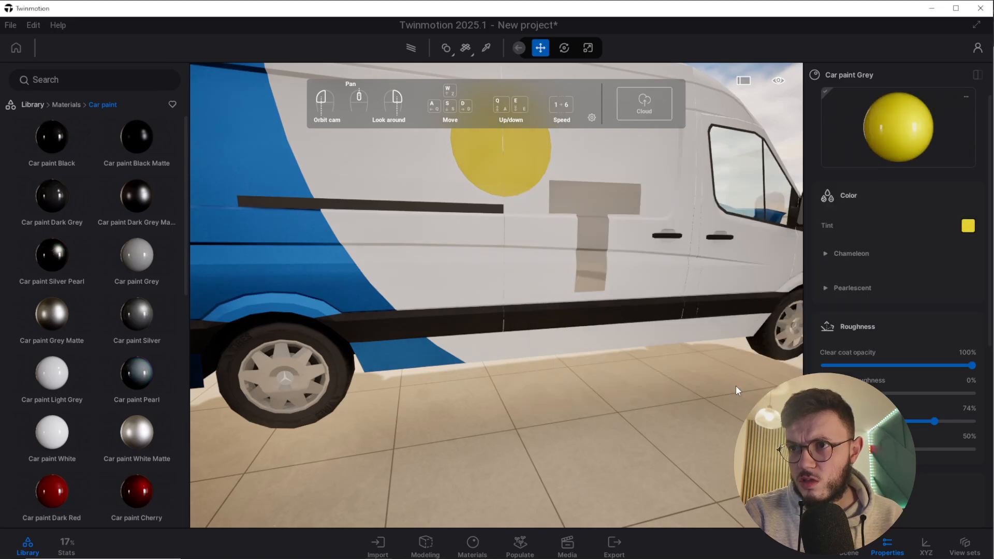
# Frame the van from its rear side and turn on path-traced rendering.
pyautogui.moveTo(585, 298); pyautogui.dragTo(690, 361, button='middle')
pyautogui.scroll(-3, 583, 298)
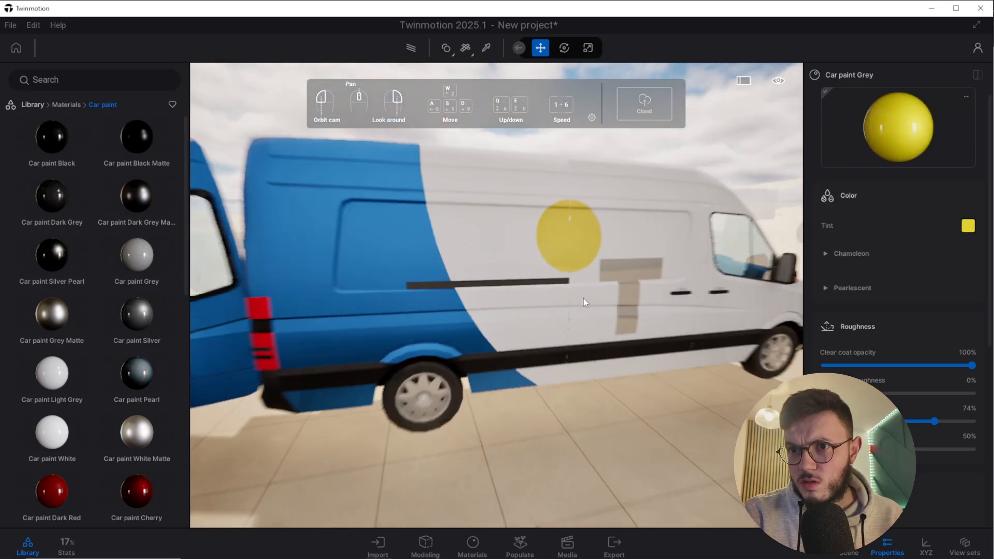
pyautogui.moveTo(583, 302); pyautogui.dragTo(643, 269, button='middle')
pyautogui.moveTo(544, 311); pyautogui.dragTo(599, 304, button='right')
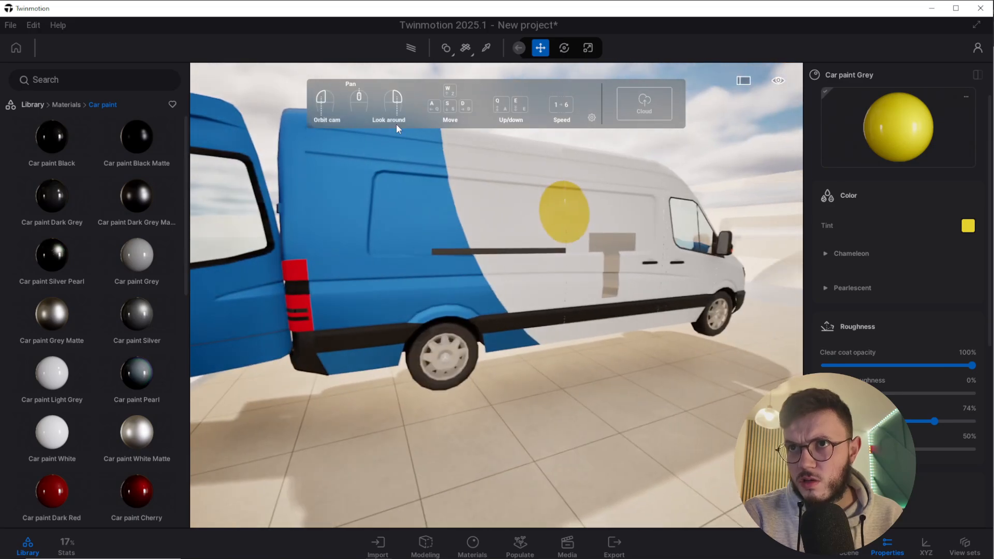
pyautogui.click(406, 48)
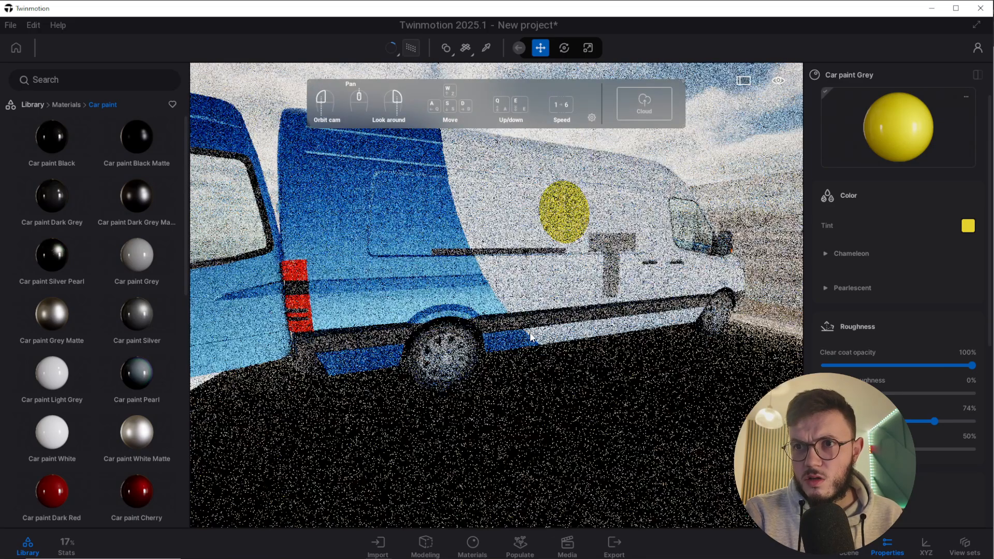
pyautogui.scroll(3, 513, 319)
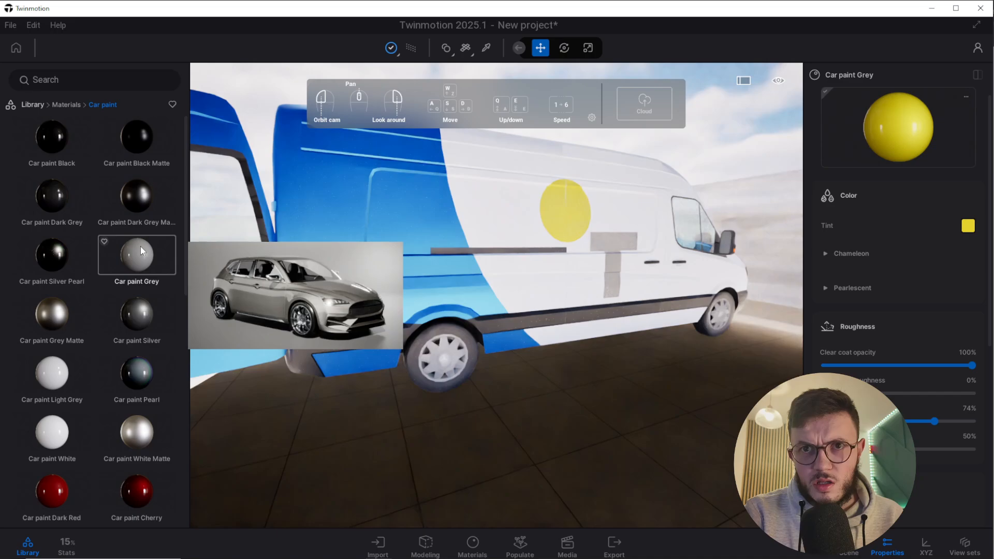
# Replace the rear section's blue material with Car paint Grey, tint it teal #5498A2 and view the van from farther away.
pyautogui.moveTo(141, 247); pyautogui.dragTo(374, 217)
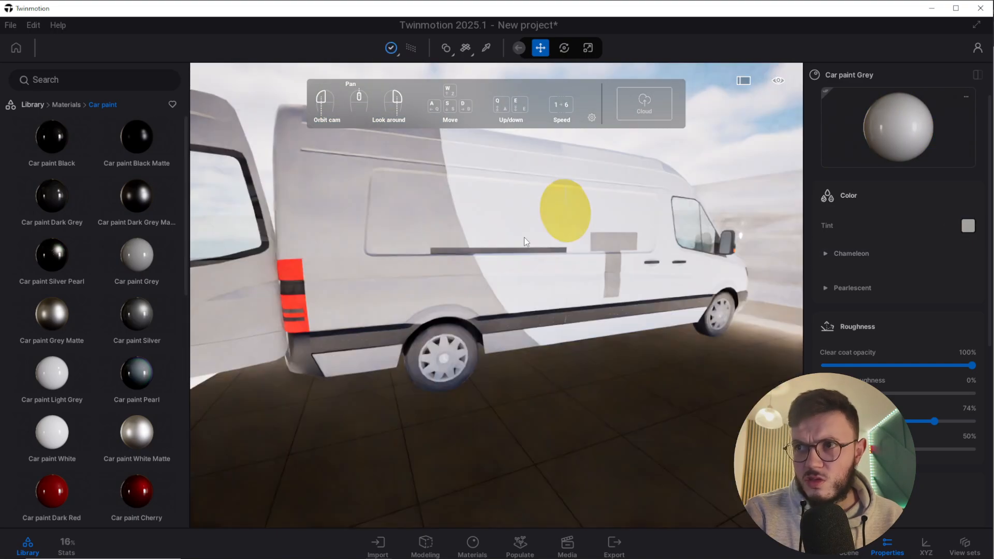
pyautogui.click(967, 226)
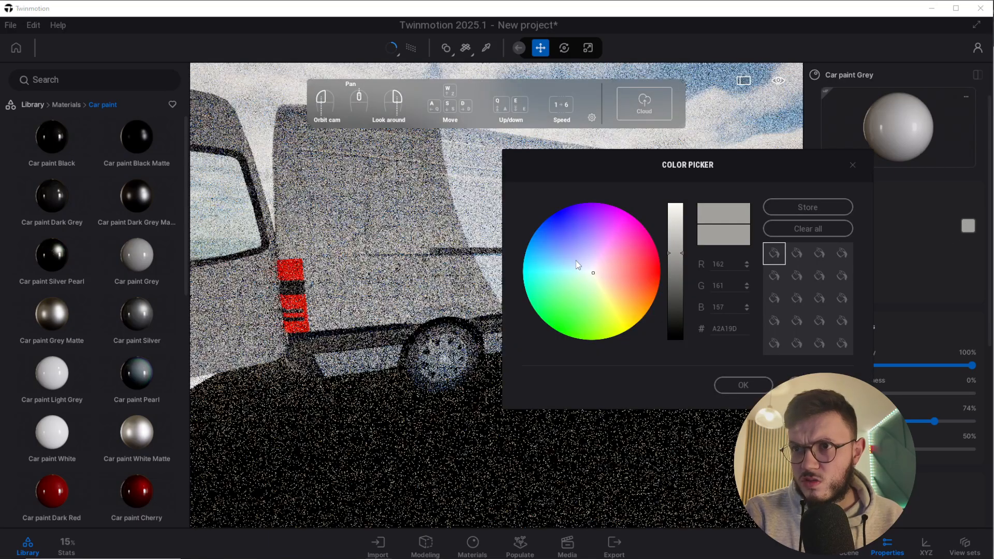
pyautogui.click(576, 254)
pyautogui.moveTo(559, 263); pyautogui.dragTo(559, 268)
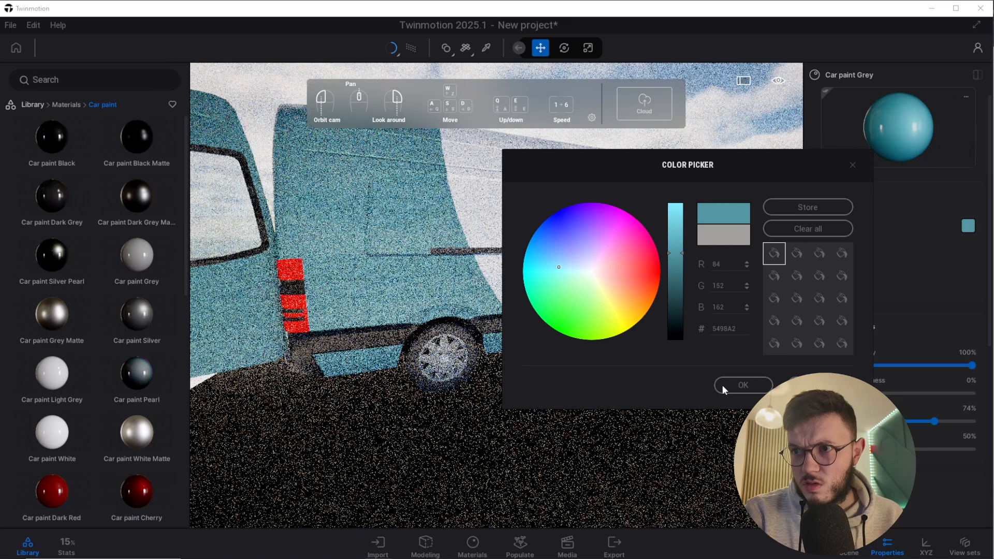
pyautogui.click(746, 385)
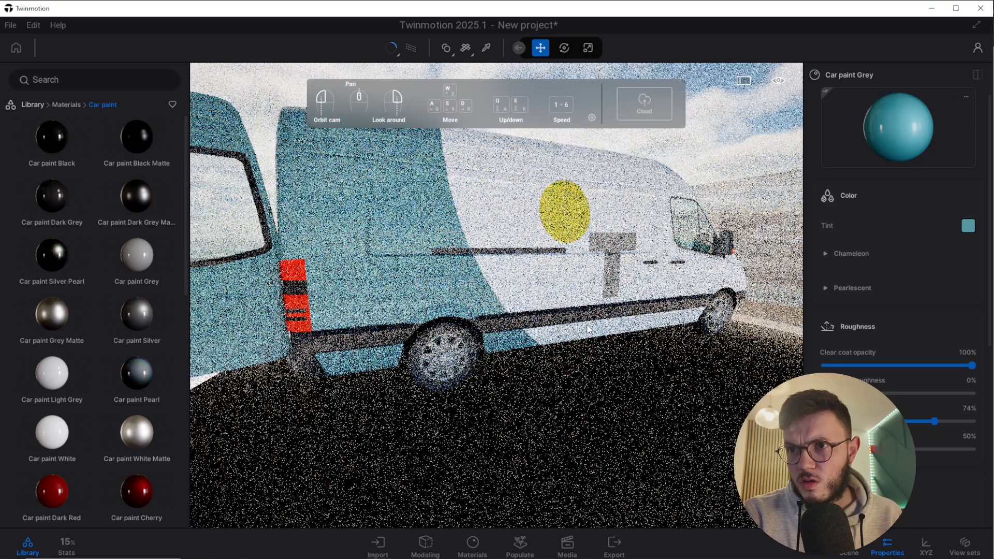
pyautogui.scroll(-3, 587, 325)
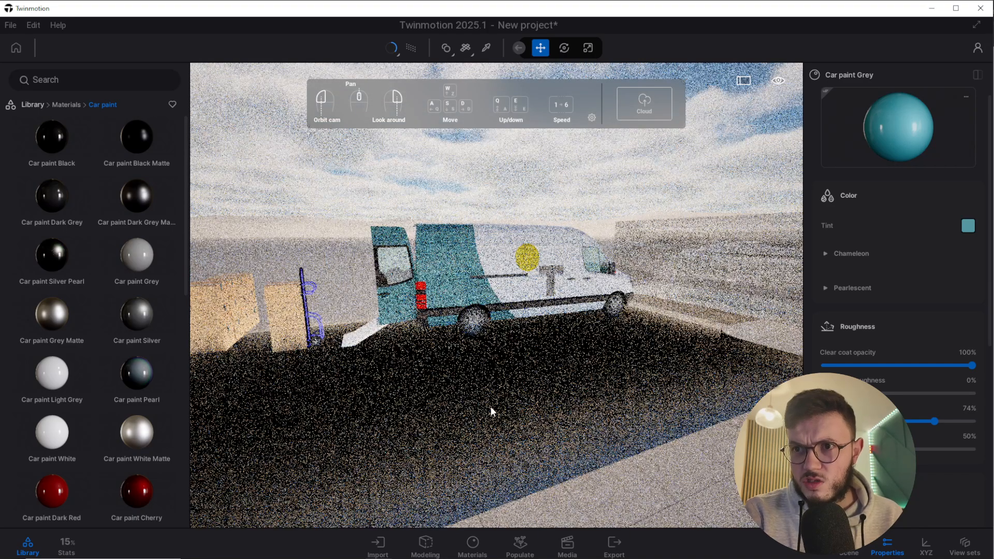
pyautogui.scroll(2, 489, 405)
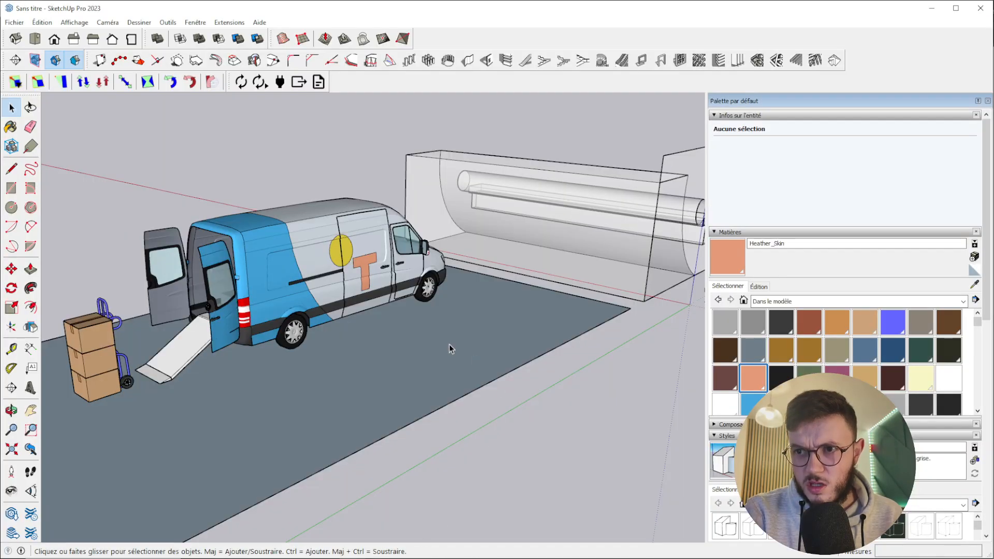
# Open the ground slab component for editing, reverse its large top face and leave the component.
pyautogui.click(471, 352)
pyautogui.doubleClick(455, 347)
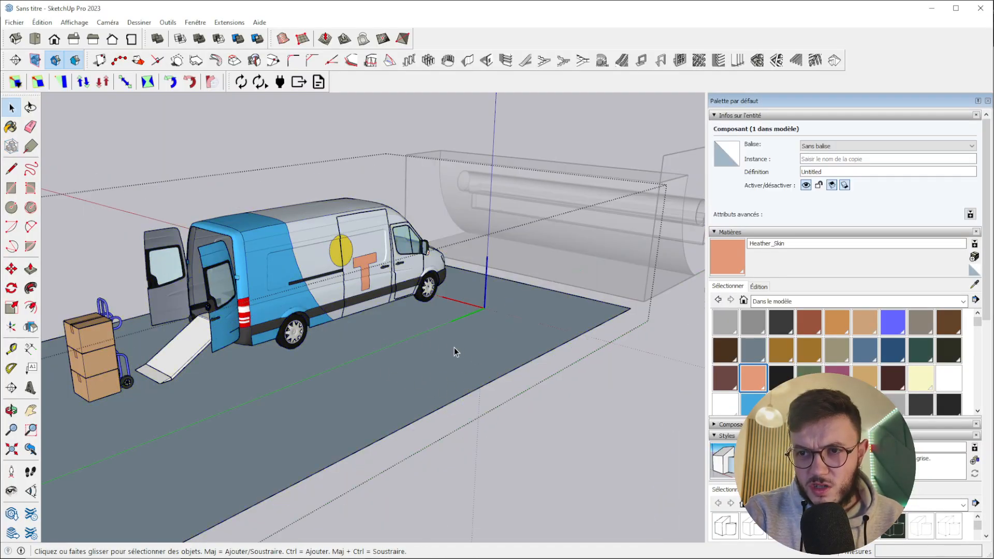
pyautogui.rightClick(418, 333)
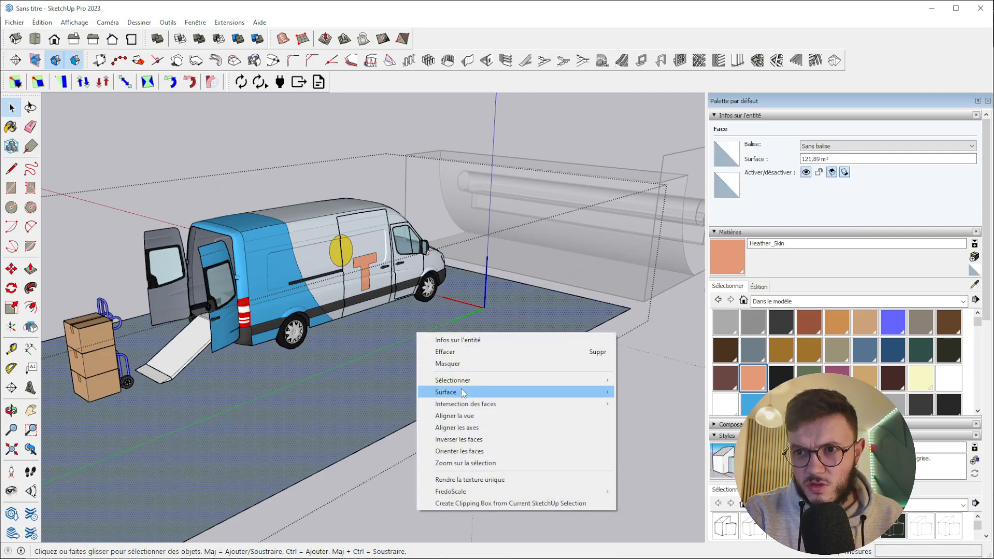
pyautogui.moveTo(458, 408)
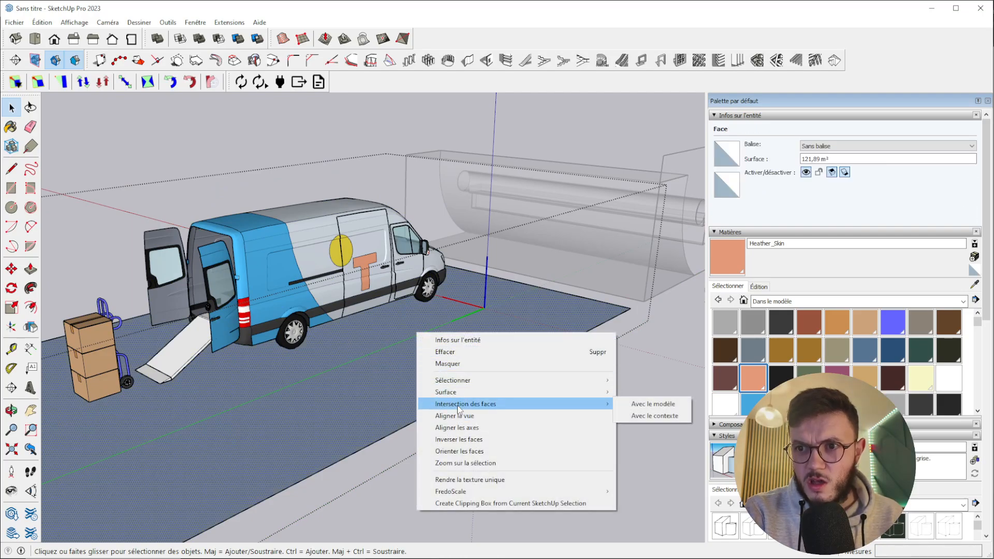
pyautogui.click(448, 440)
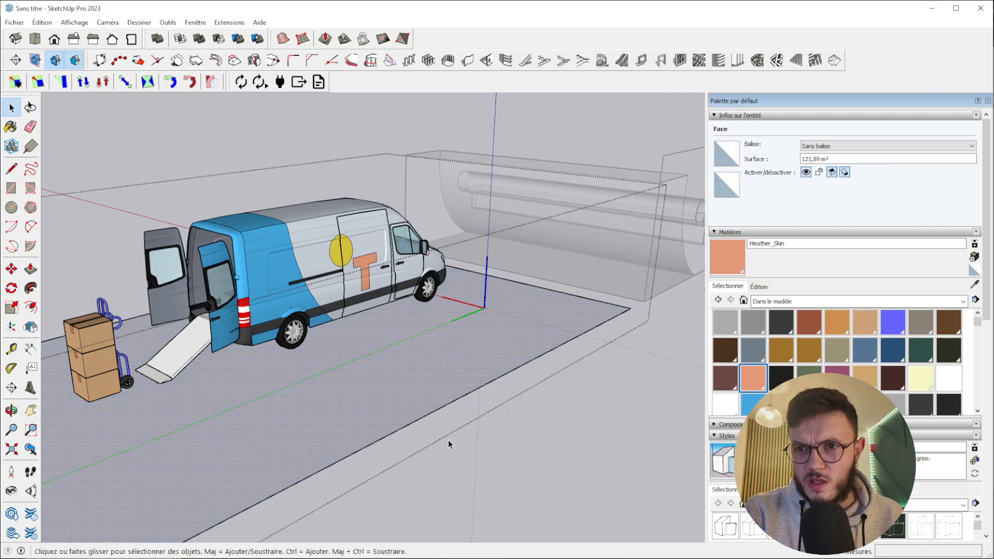
pyautogui.click(304, 201)
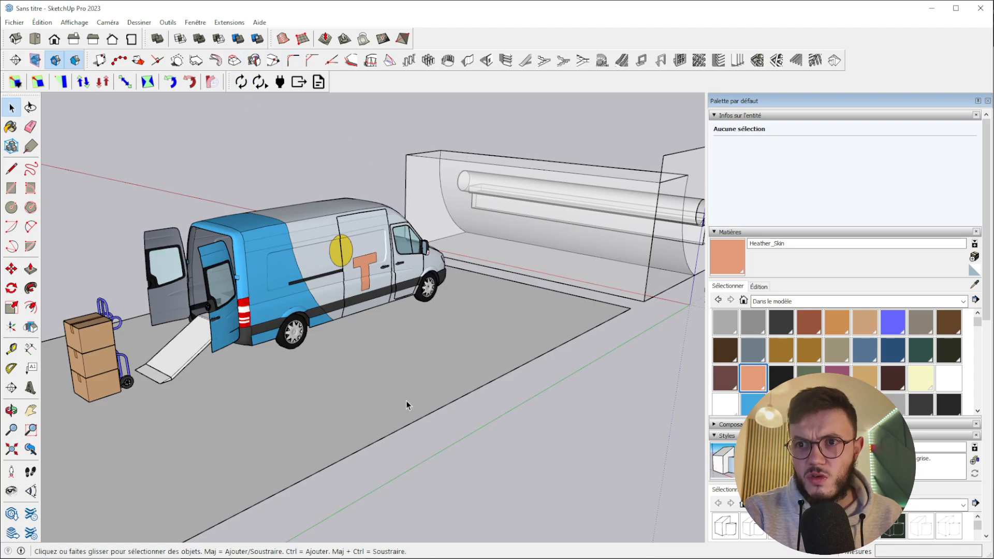
# Switch to Twinmotion and examine the van's side graphics in the path-traced view, both up close and from farther away.
pyautogui.hotkey('alt', 'Tab')
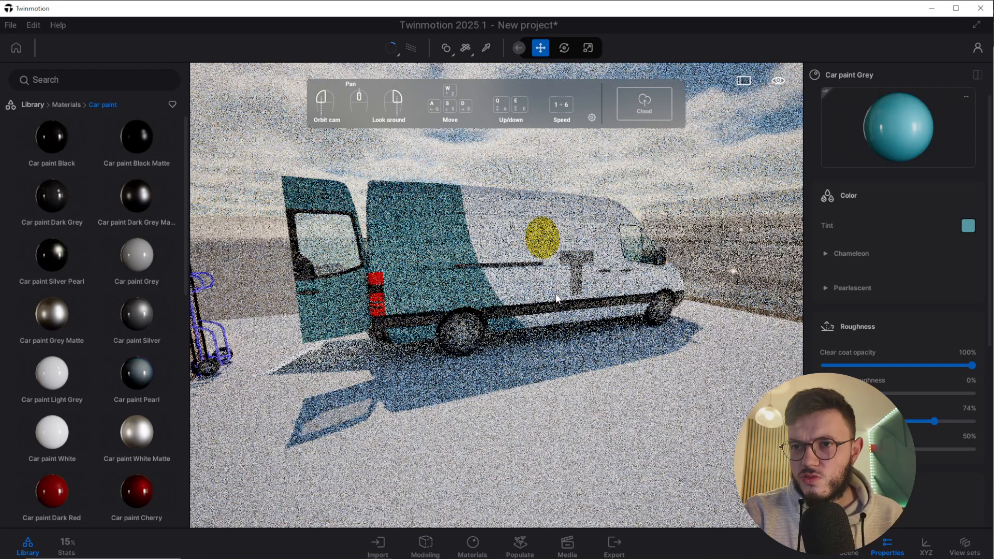
pyautogui.moveTo(556, 294); pyautogui.dragTo(570, 309, button='right')
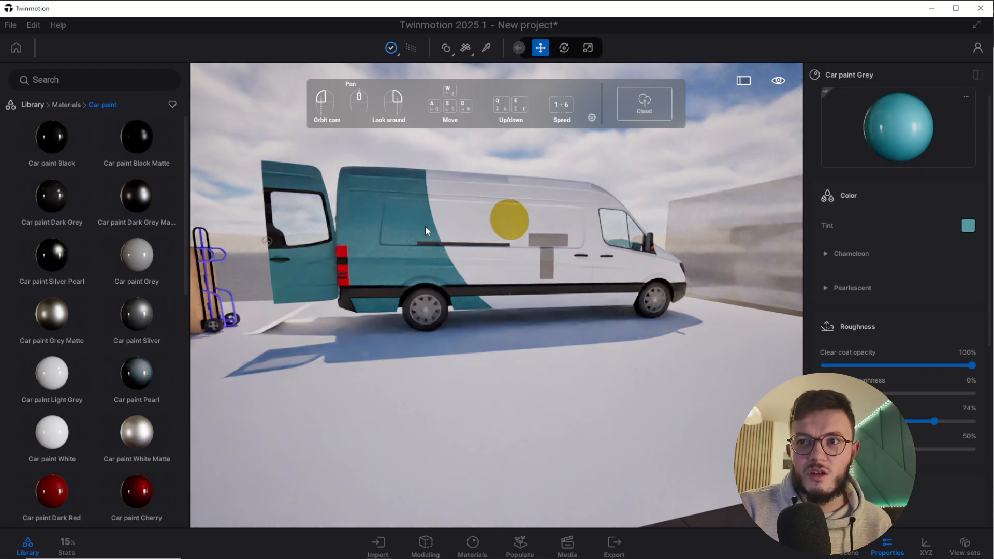
pyautogui.scroll(1, 542, 242)
pyautogui.scroll(5, 542, 242)
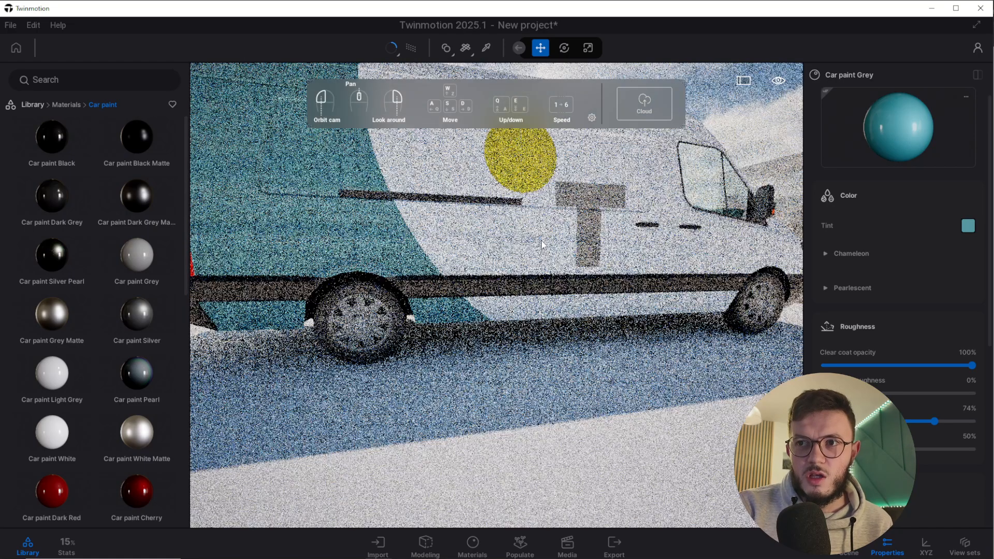
pyautogui.scroll(-2, 542, 241)
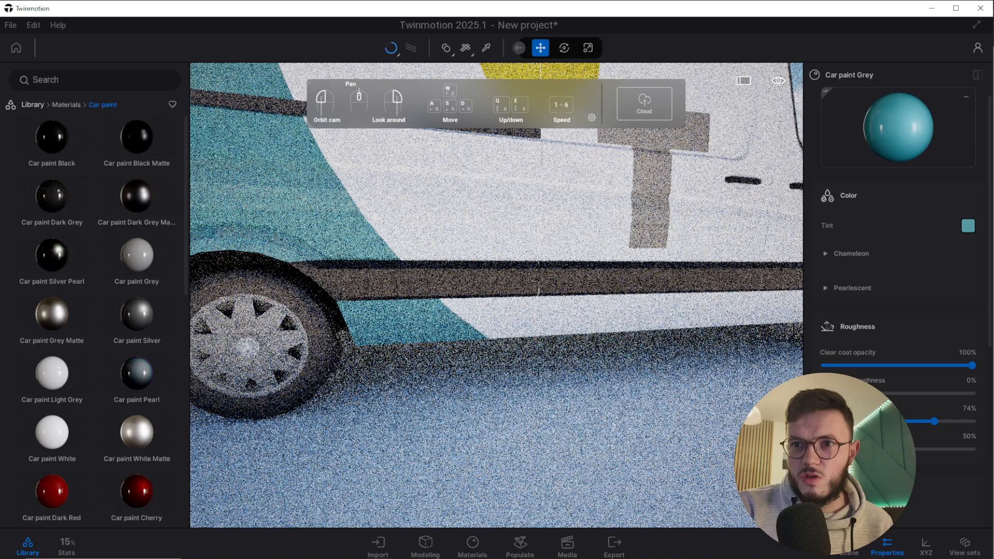
pyautogui.scroll(3, 541, 240)
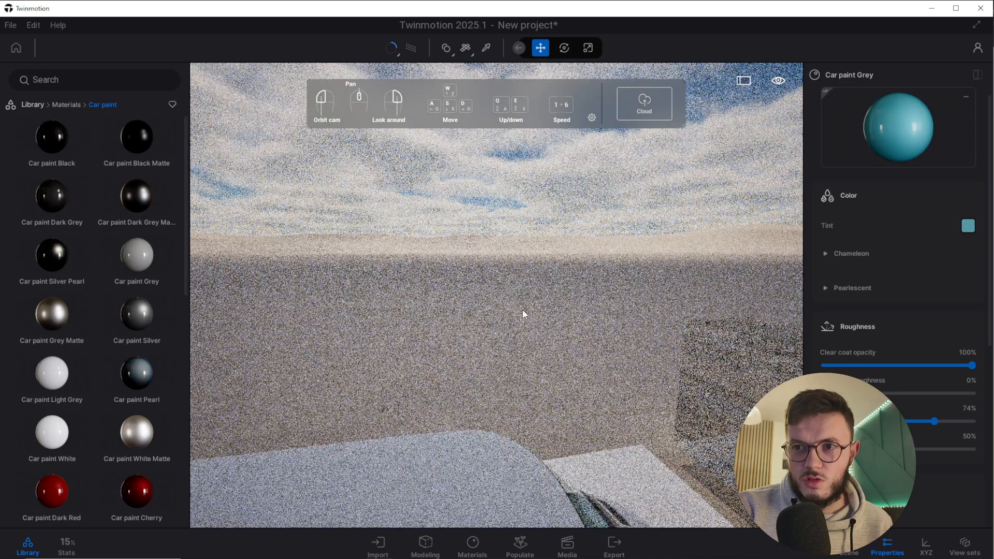
pyautogui.scroll(-5, 506, 392)
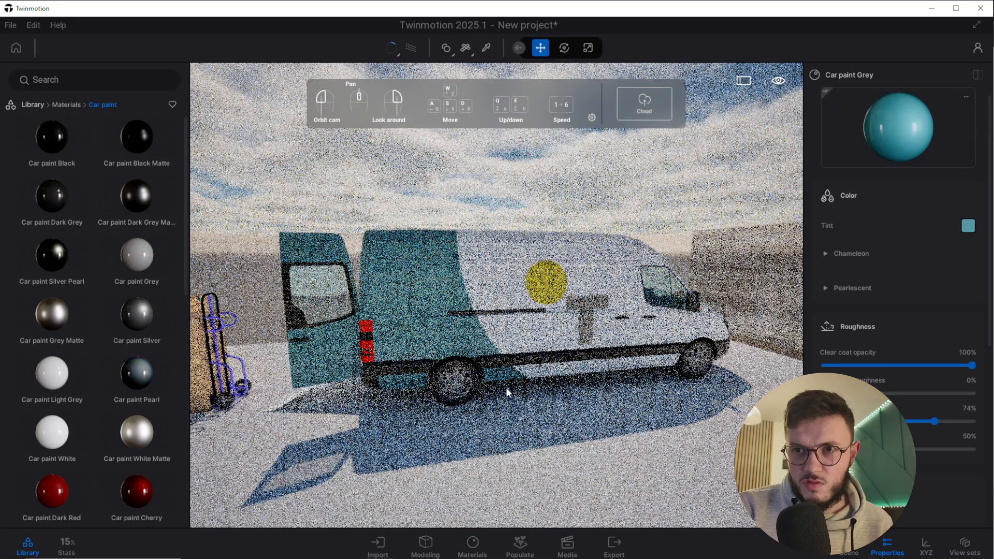
pyautogui.moveTo(507, 392); pyautogui.dragTo(458, 314)
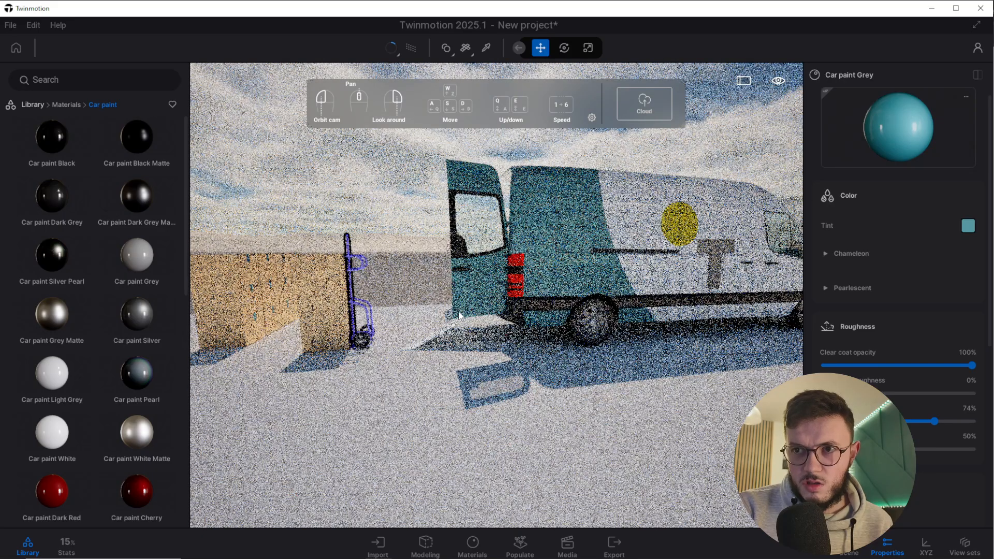
# Examine the graphics on the van's opposite side from a low close angle and from a raised distant viewpoint.
pyautogui.scroll(3, 459, 315)
pyautogui.scroll(3, 597, 309)
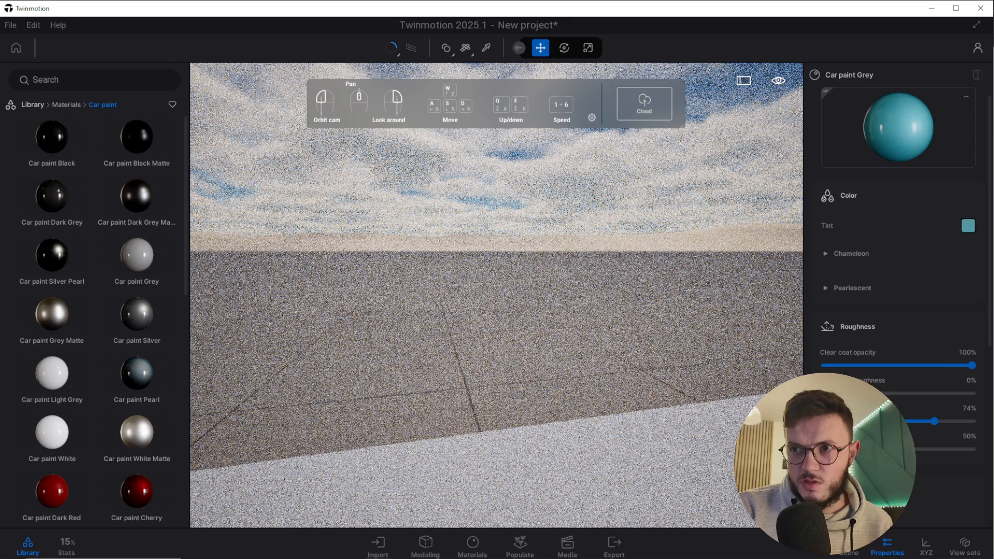
pyautogui.moveTo(597, 309); pyautogui.dragTo(797, 310, button='right')
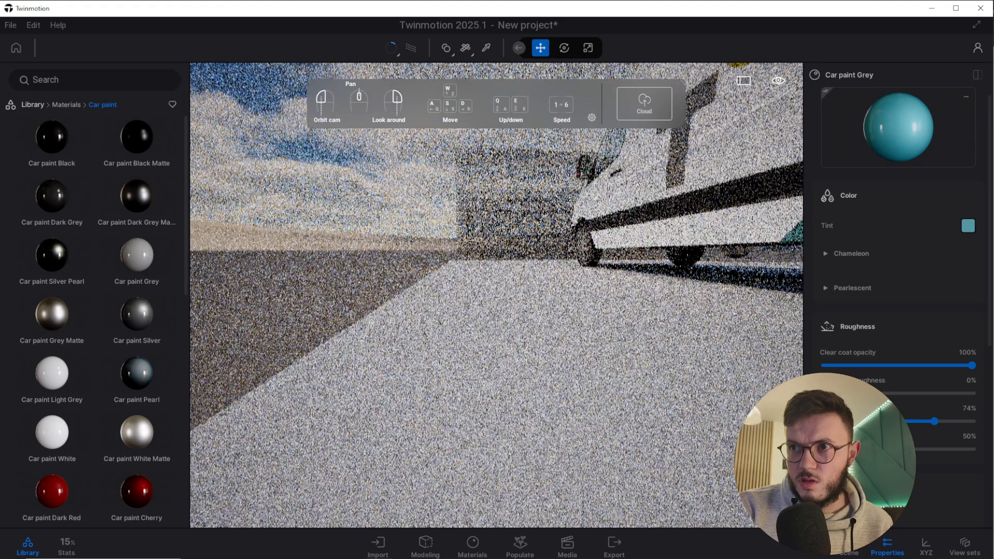
pyautogui.moveTo(597, 308); pyautogui.dragTo(760, 279, button='right')
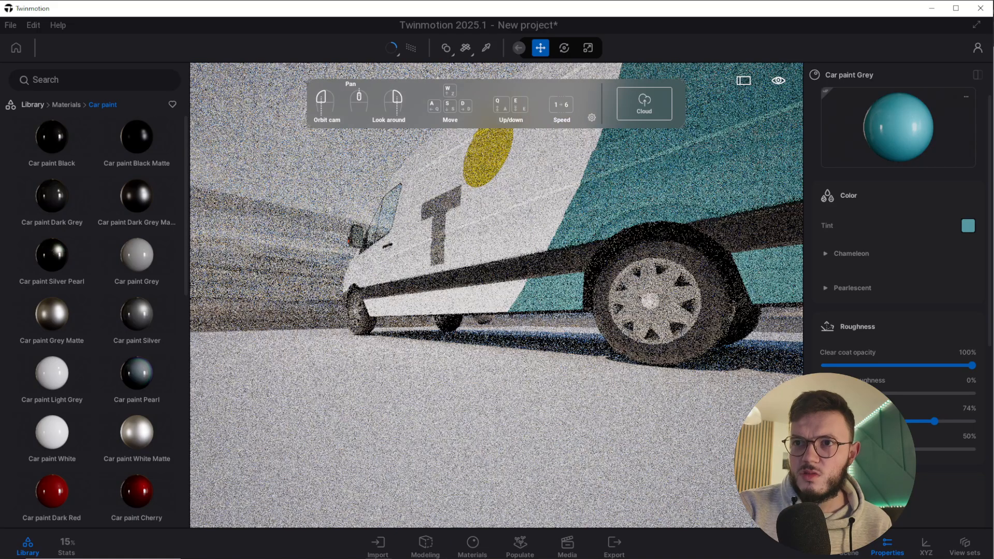
pyautogui.moveTo(595, 170); pyautogui.dragTo(581, 294, button='middle')
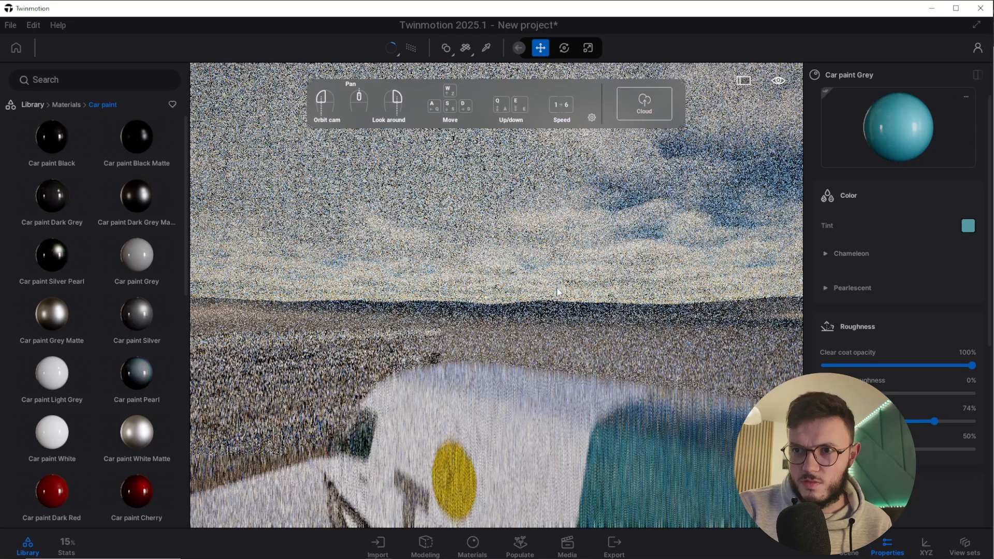
pyautogui.scroll(-5, 511, 408)
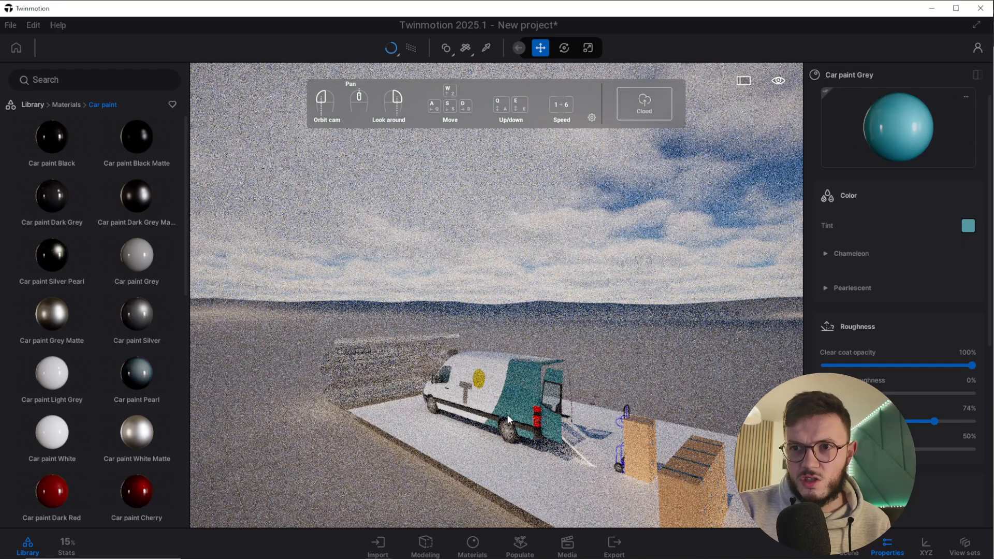
pyautogui.scroll(2, 472, 421)
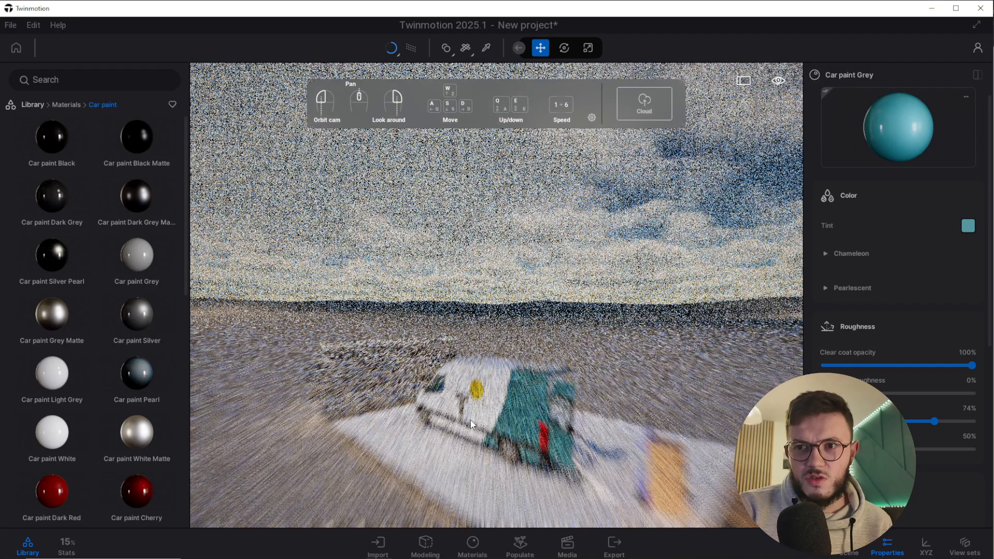
pyautogui.scroll(2, 470, 421)
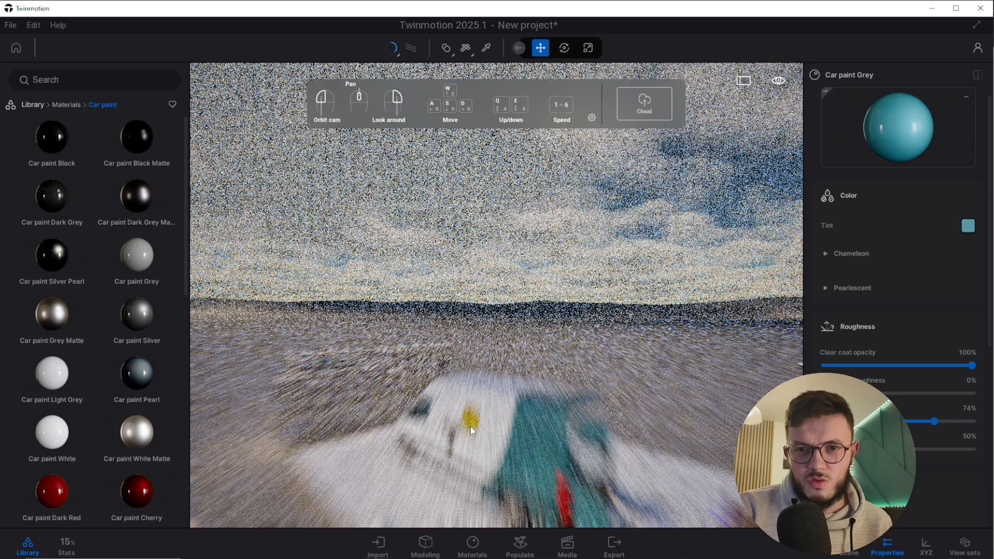
pyautogui.scroll(2, 470, 427)
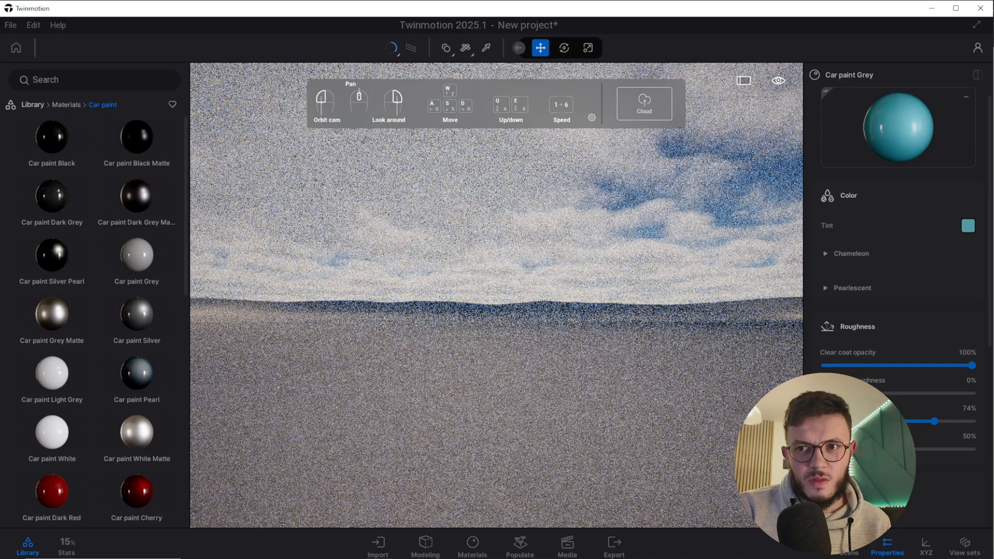